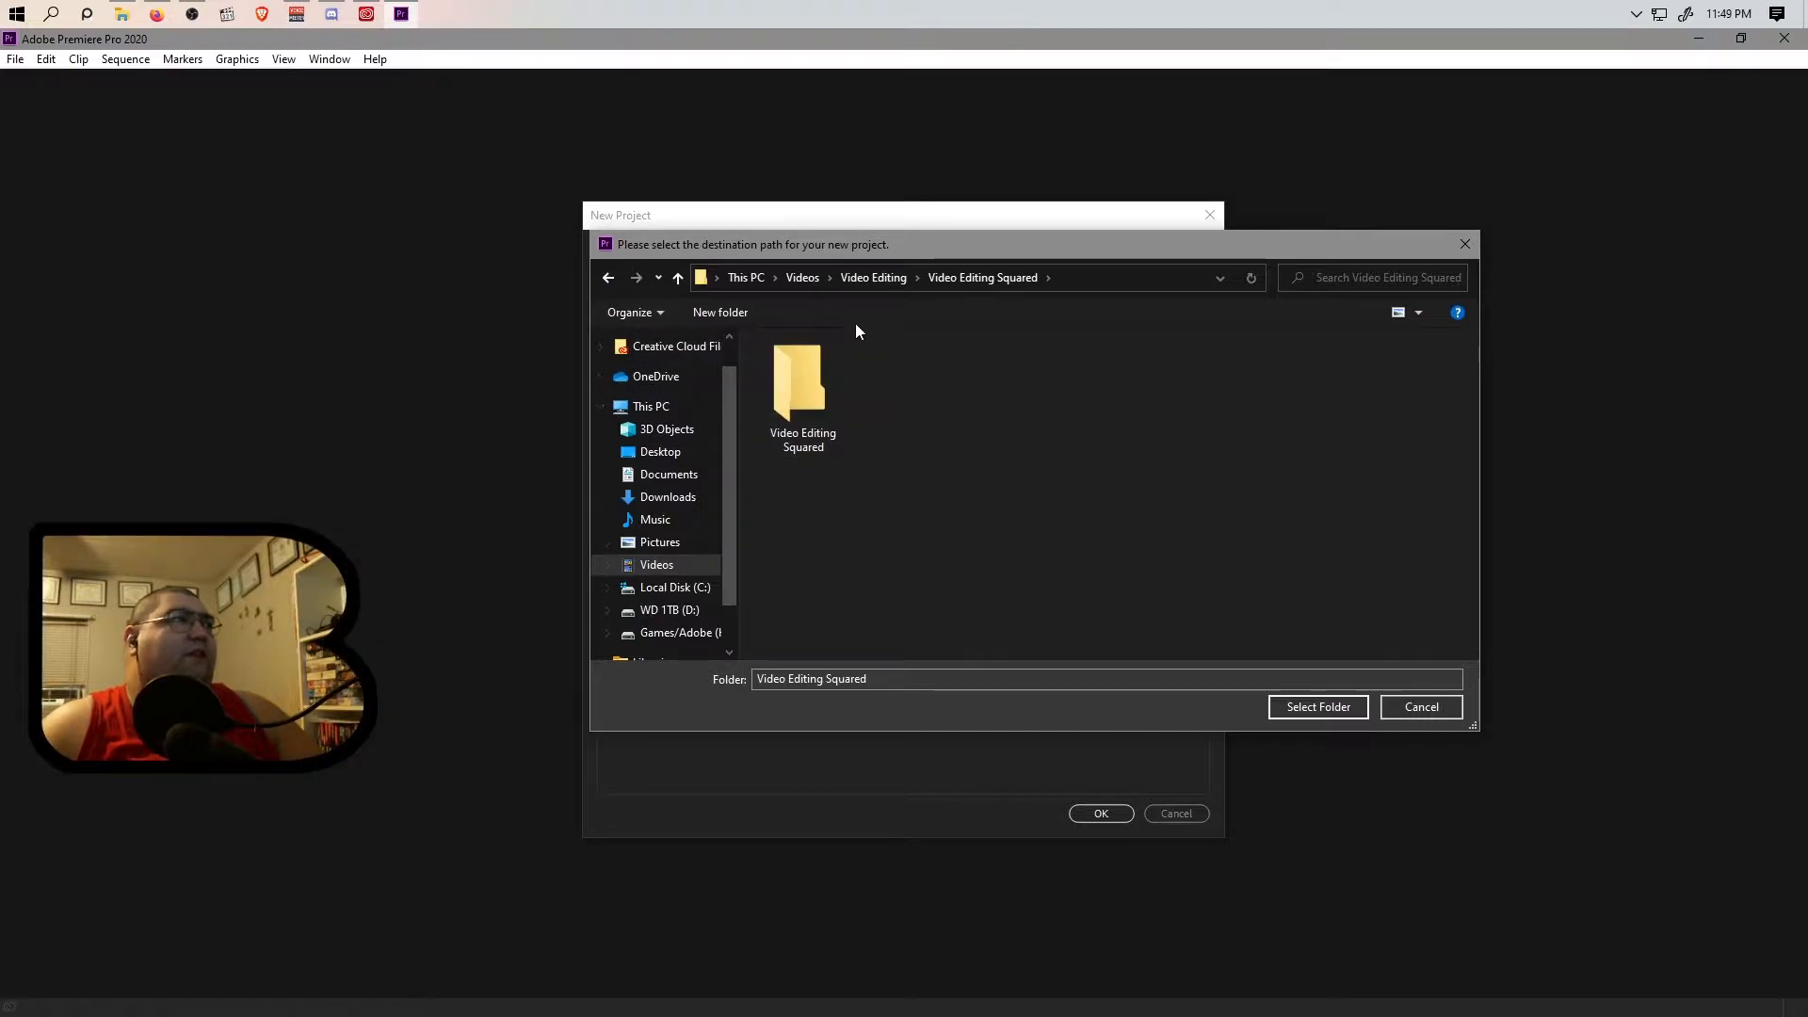
left_click(121, 13)
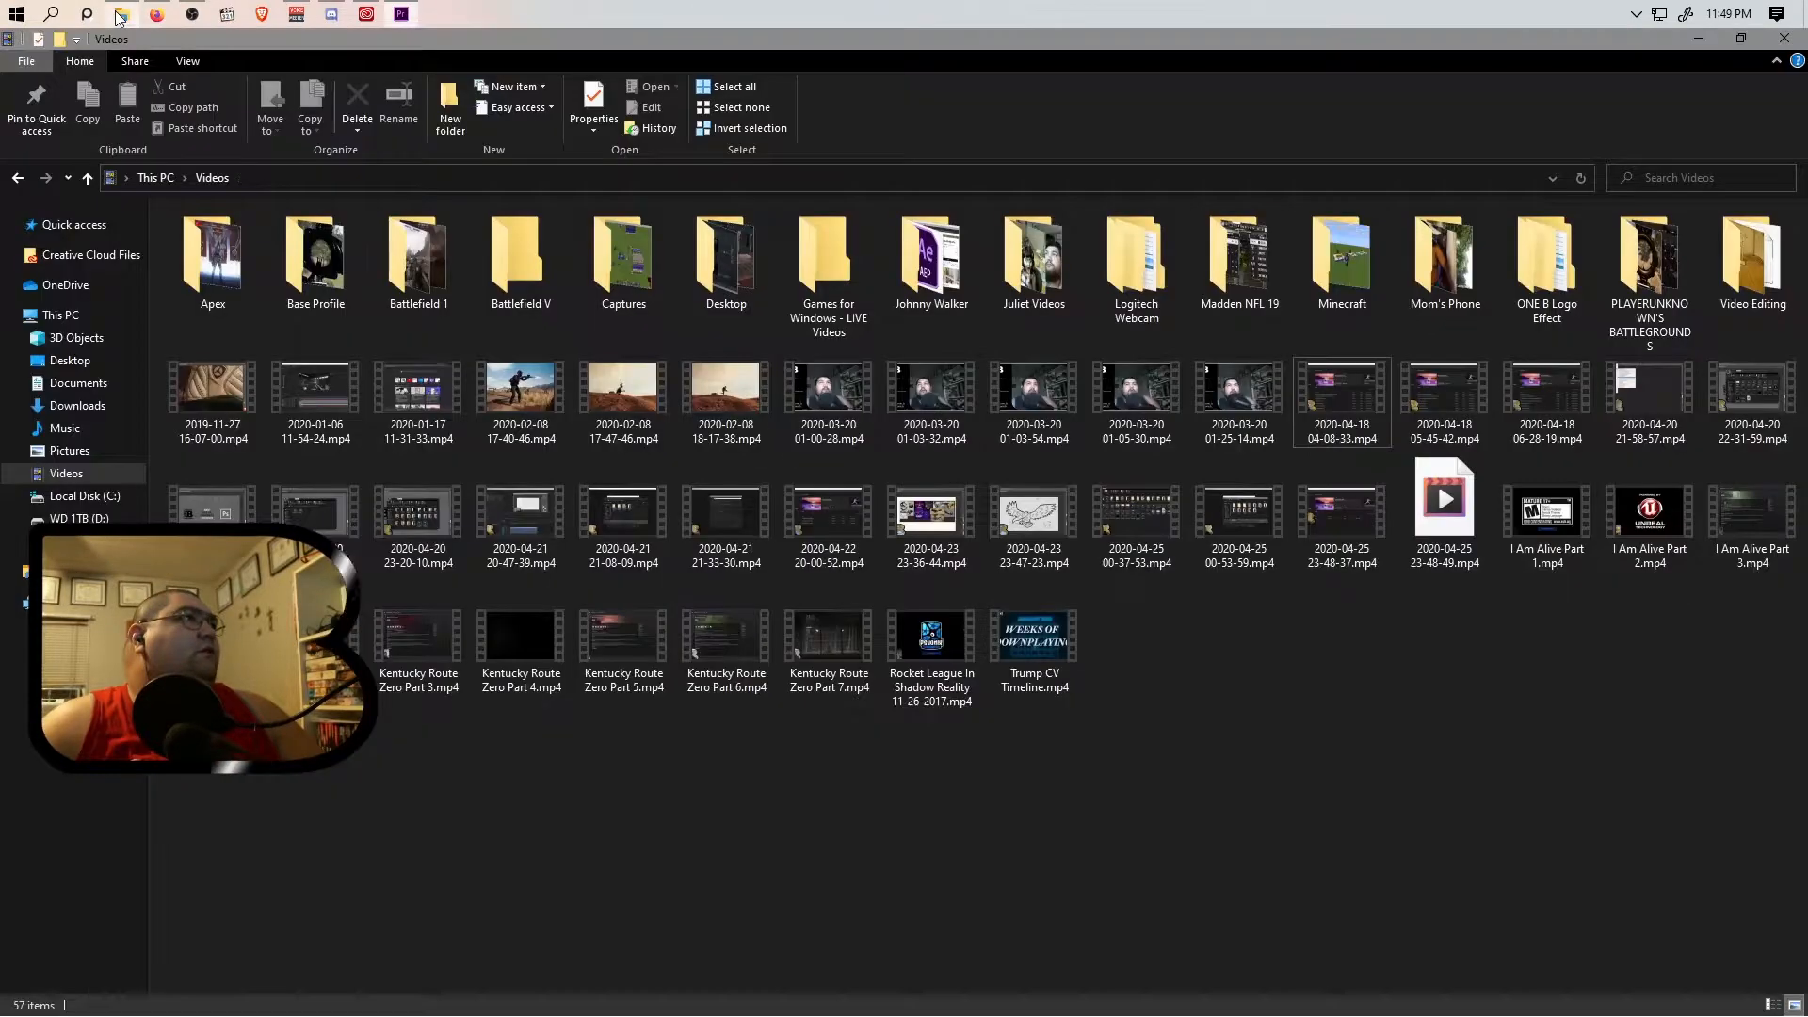
double_click(1347, 390)
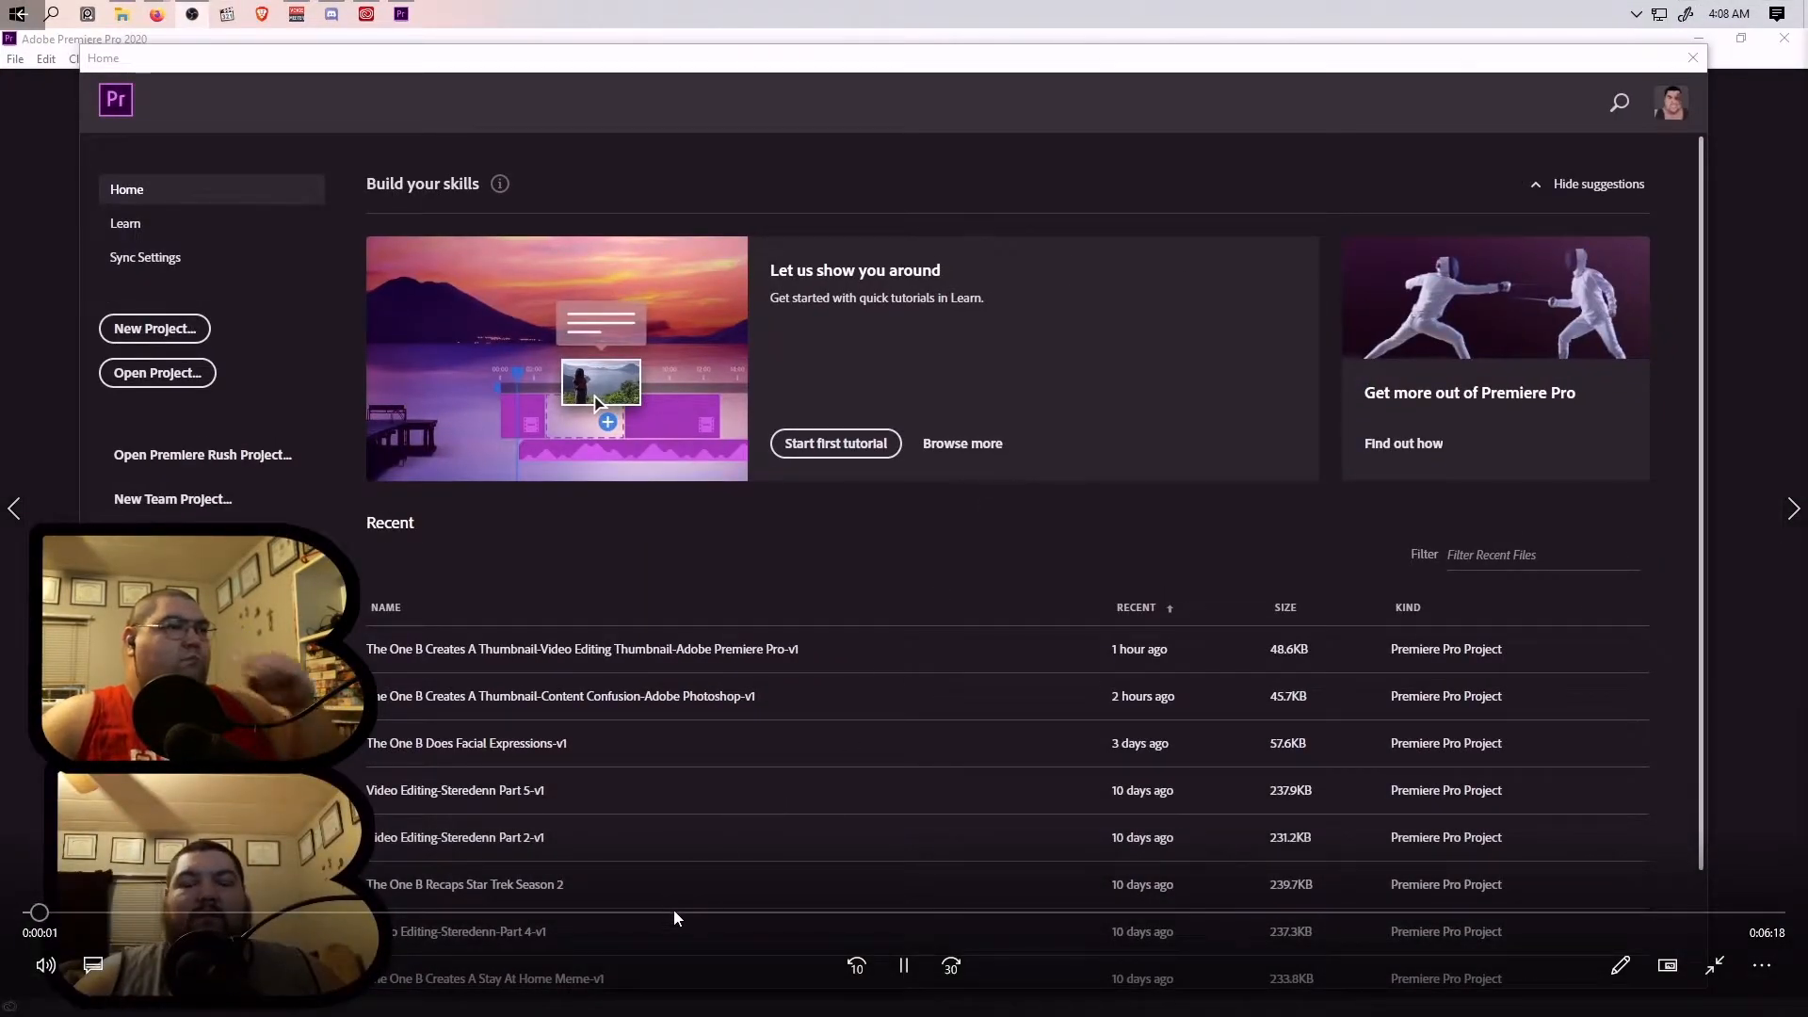
left_click(666, 913)
left_click(786, 912)
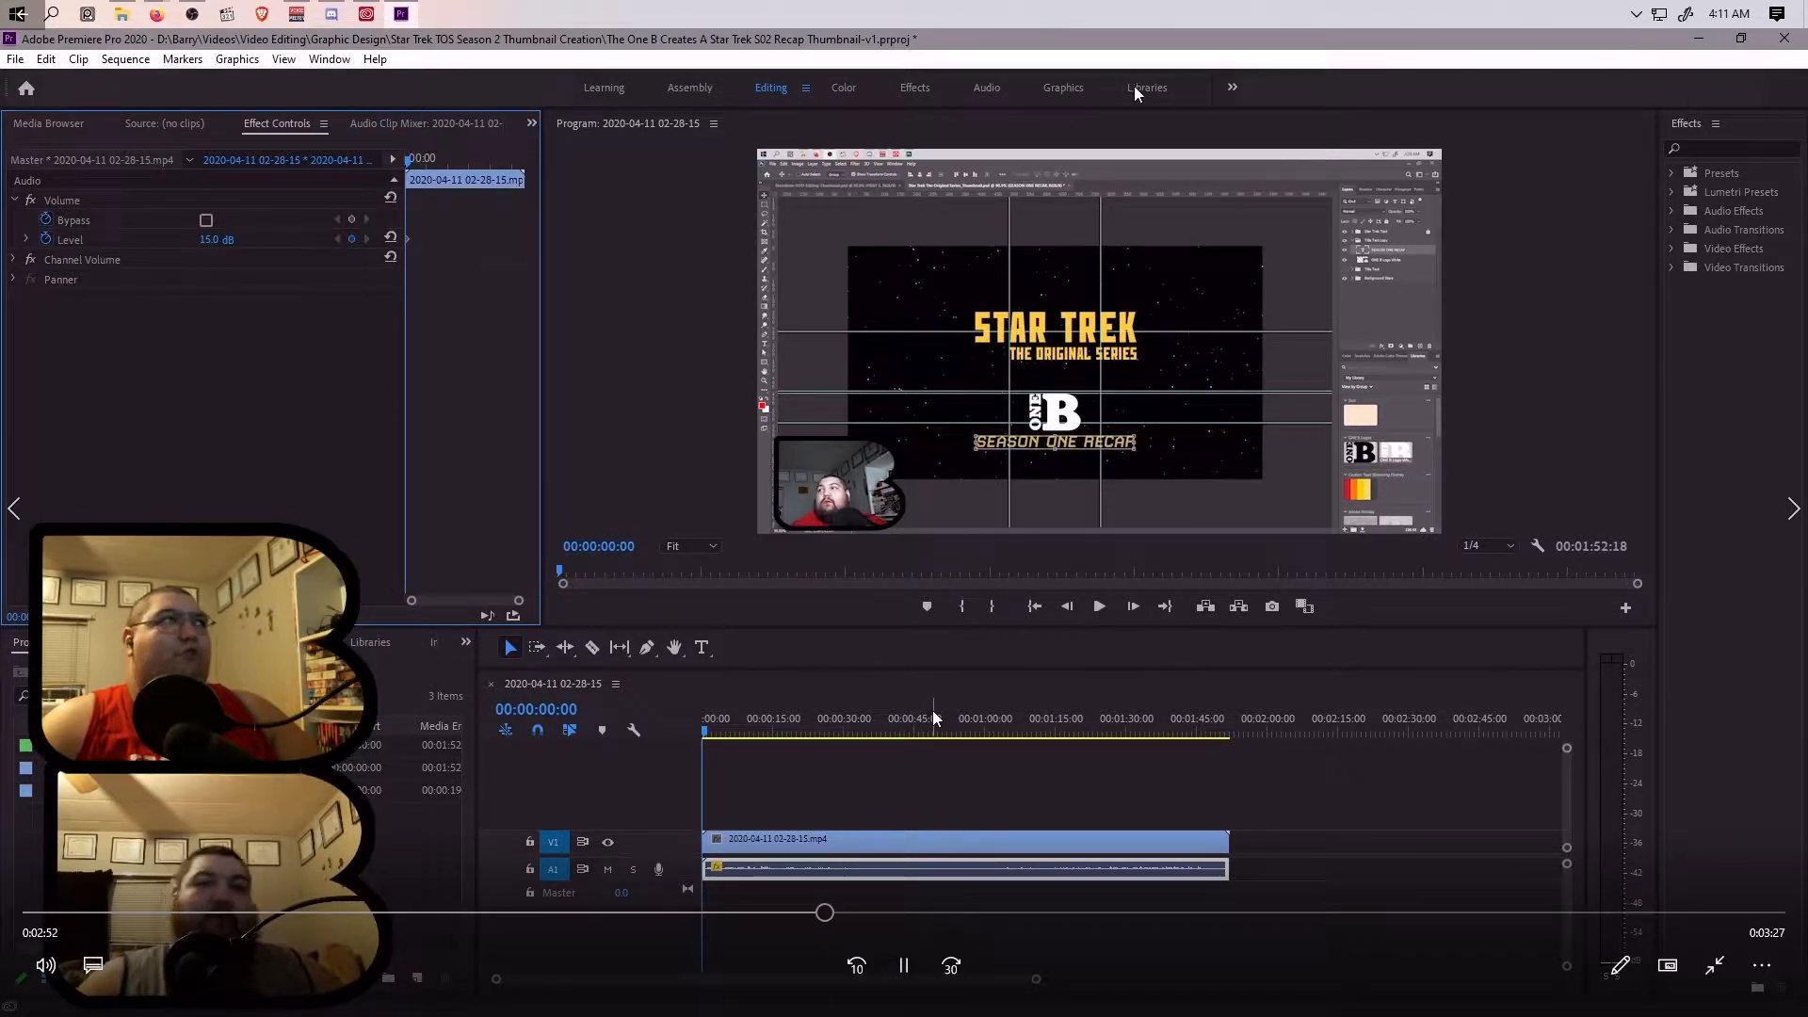
left_click(1723, 985)
left_click(1786, 42)
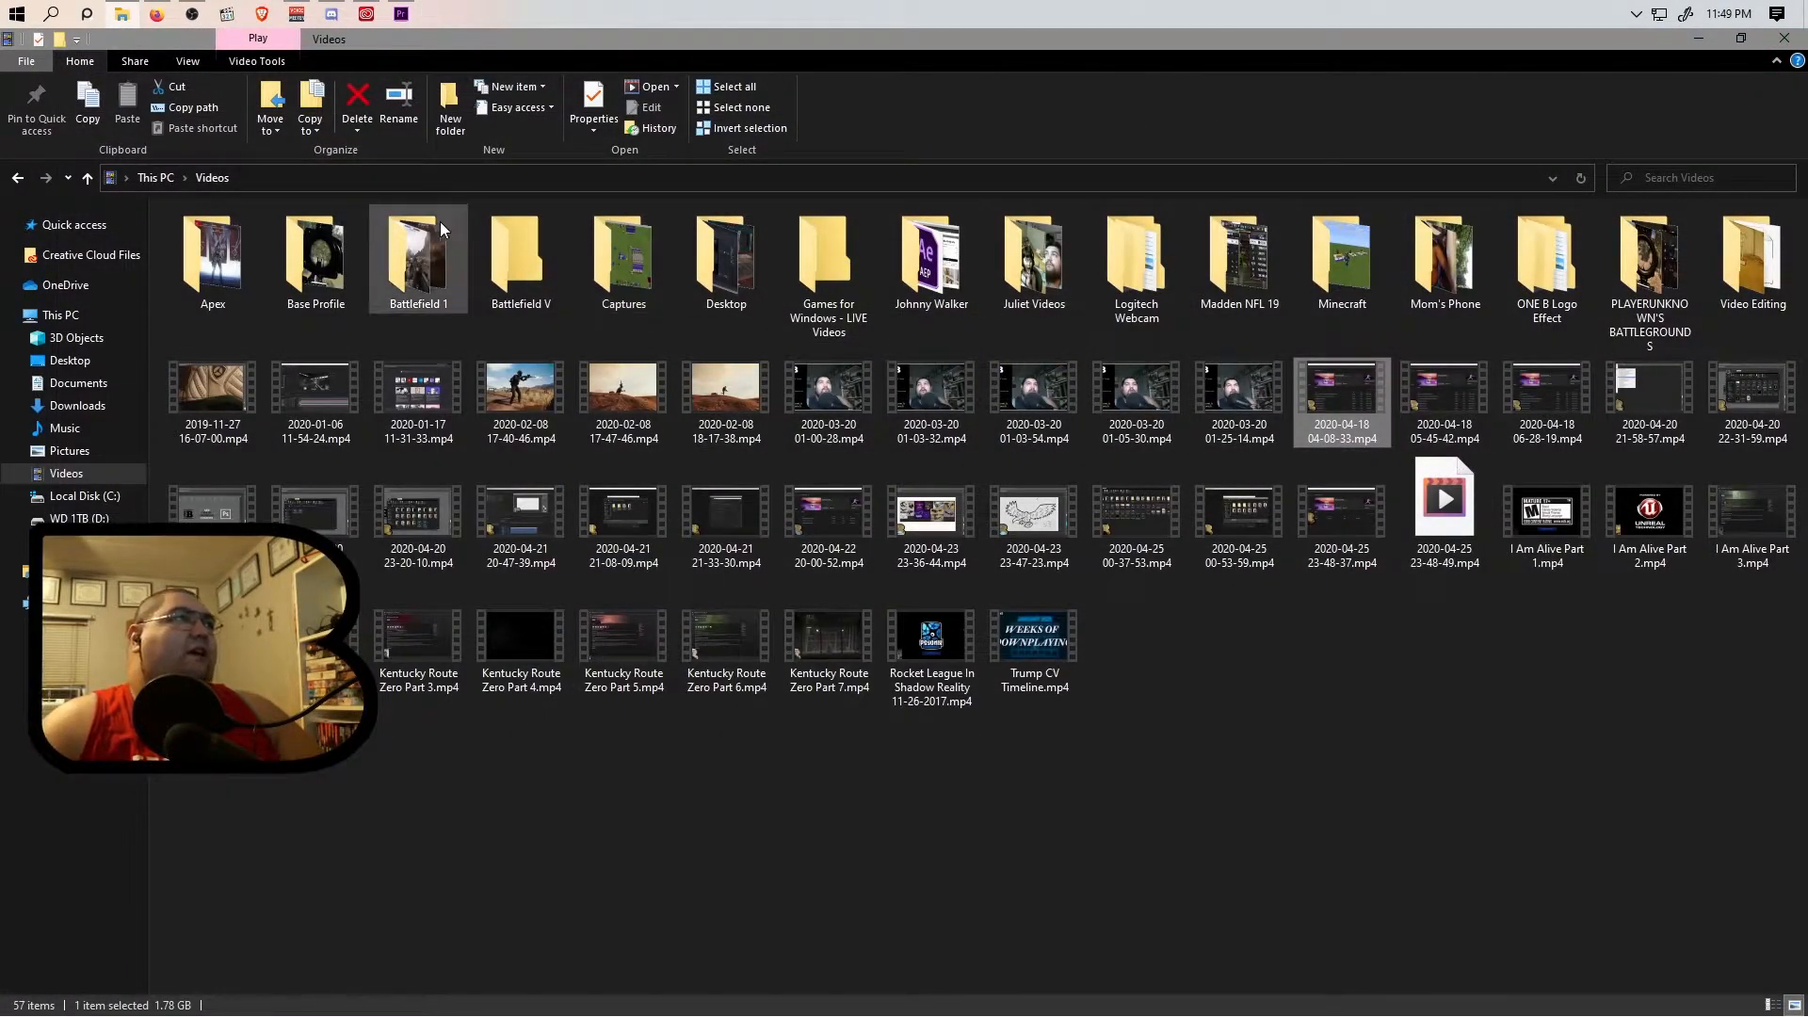
Return to Premiere Pro and choose the Video Editing Squared subfolder inside Video Editing Squared as the new project's location.
left_click(401, 13)
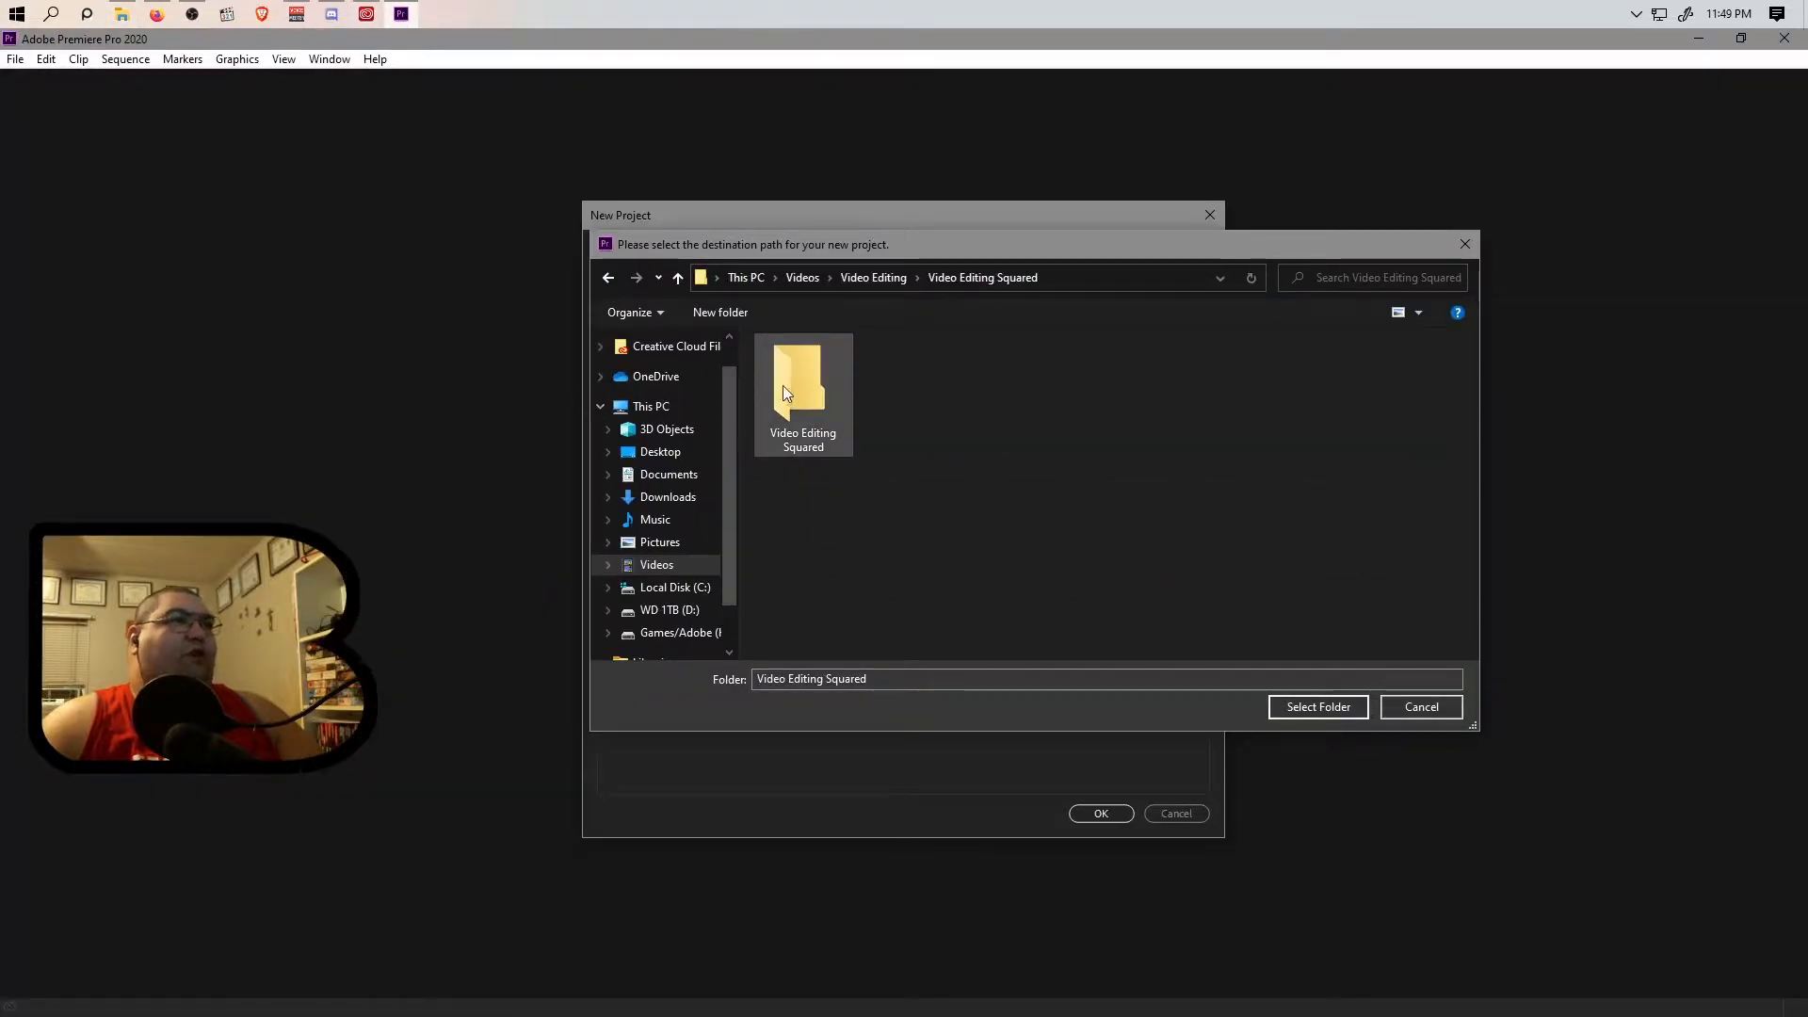
double_click(810, 417)
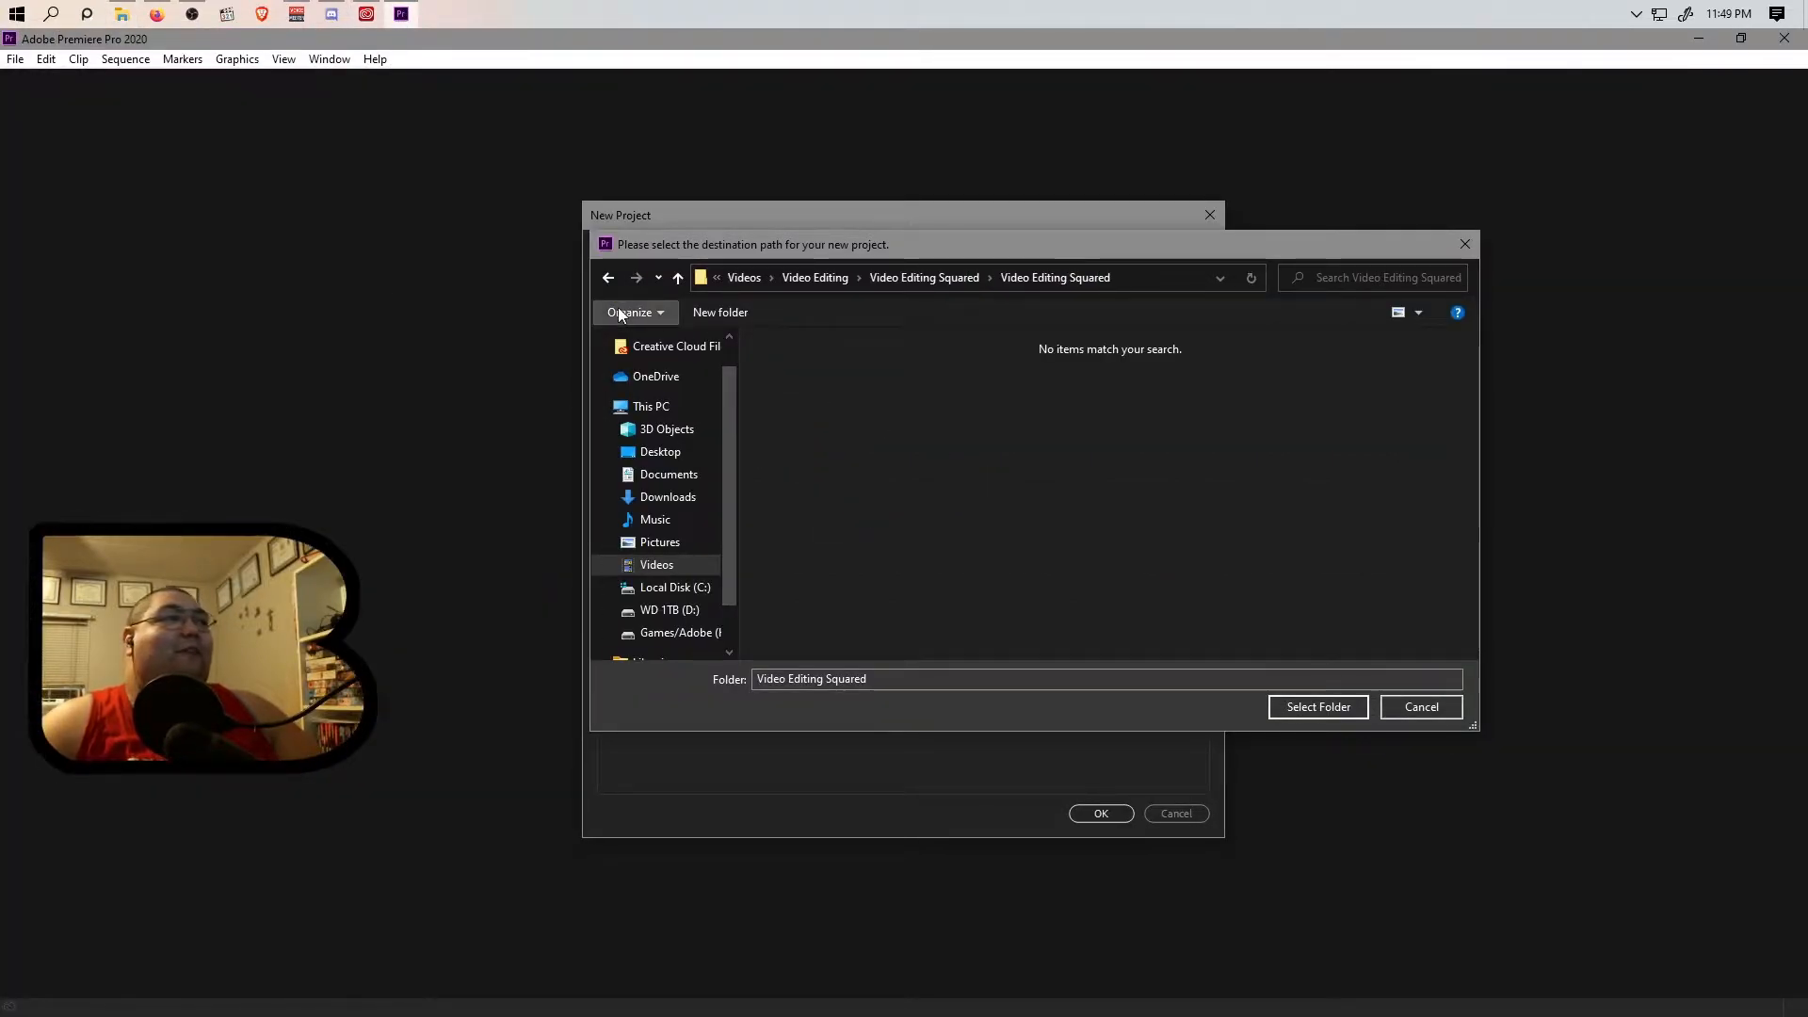
left_click(609, 279)
double_click(810, 399)
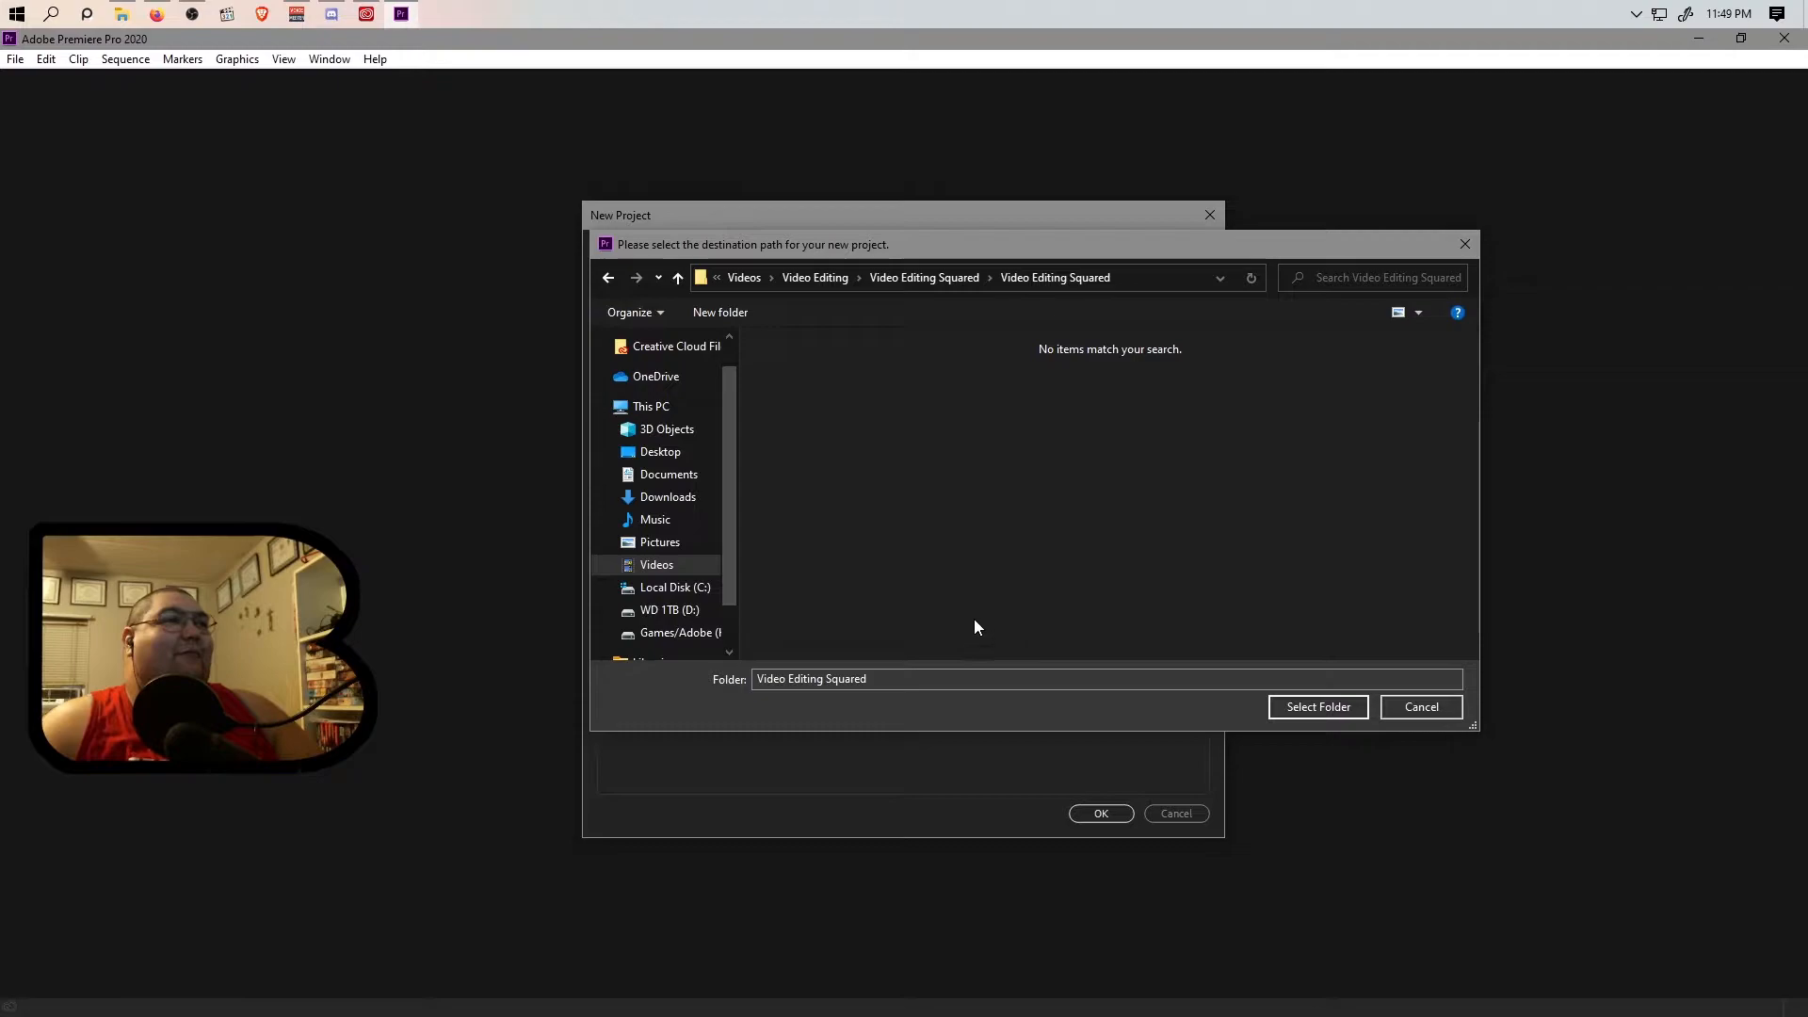
left_click(1318, 707)
Name the new project "Video Editing Star Trek TOS S02 Thumbnail Creation" and create it.
double_click(720, 253)
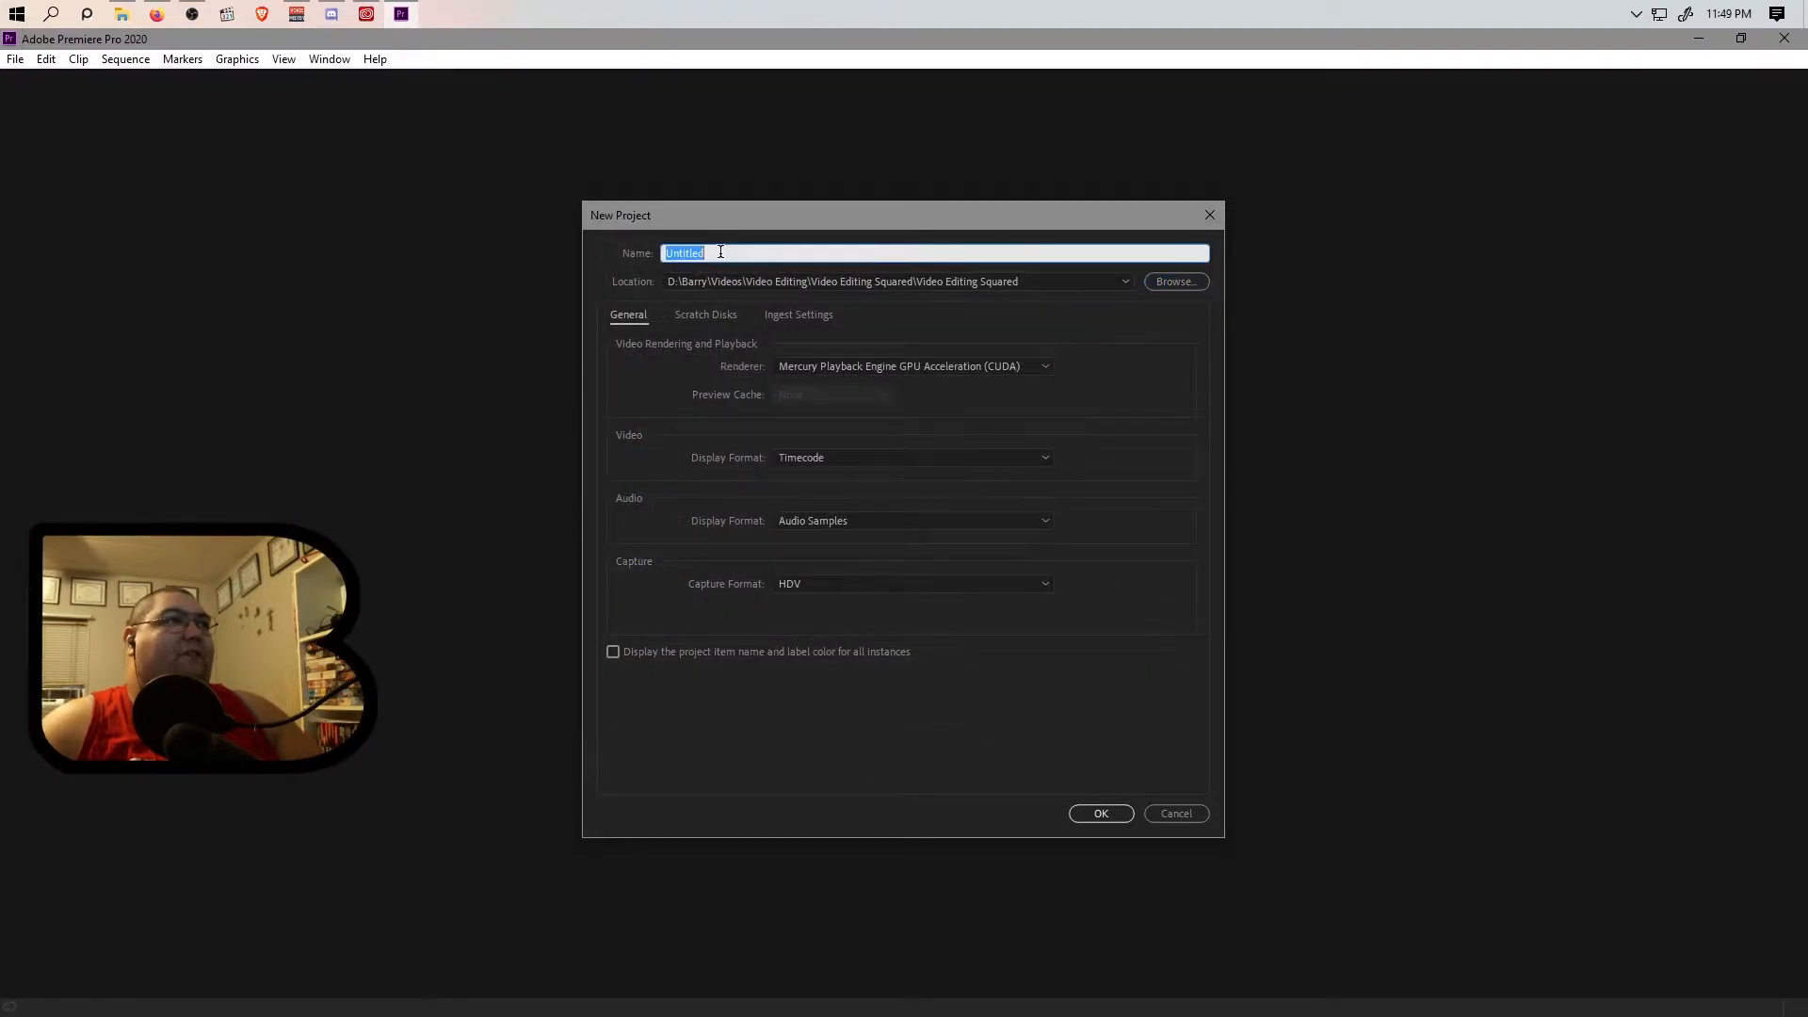
key("BackSpace")
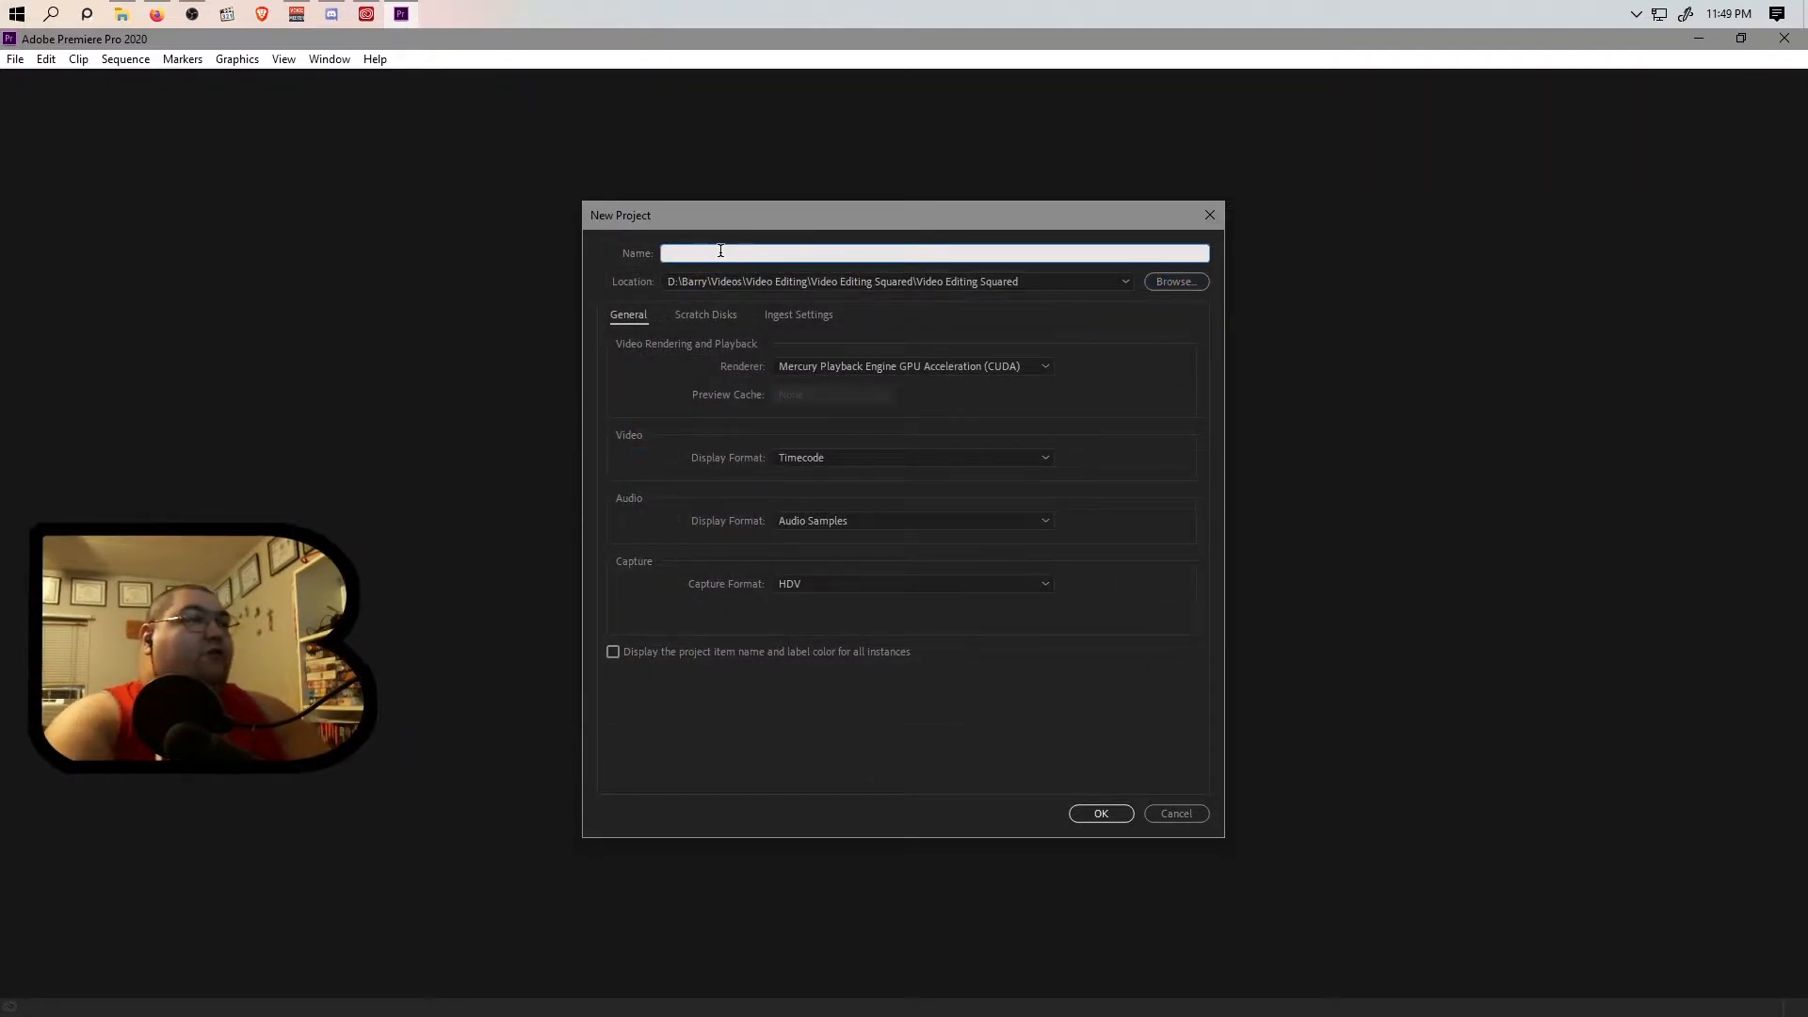
type("Vide")
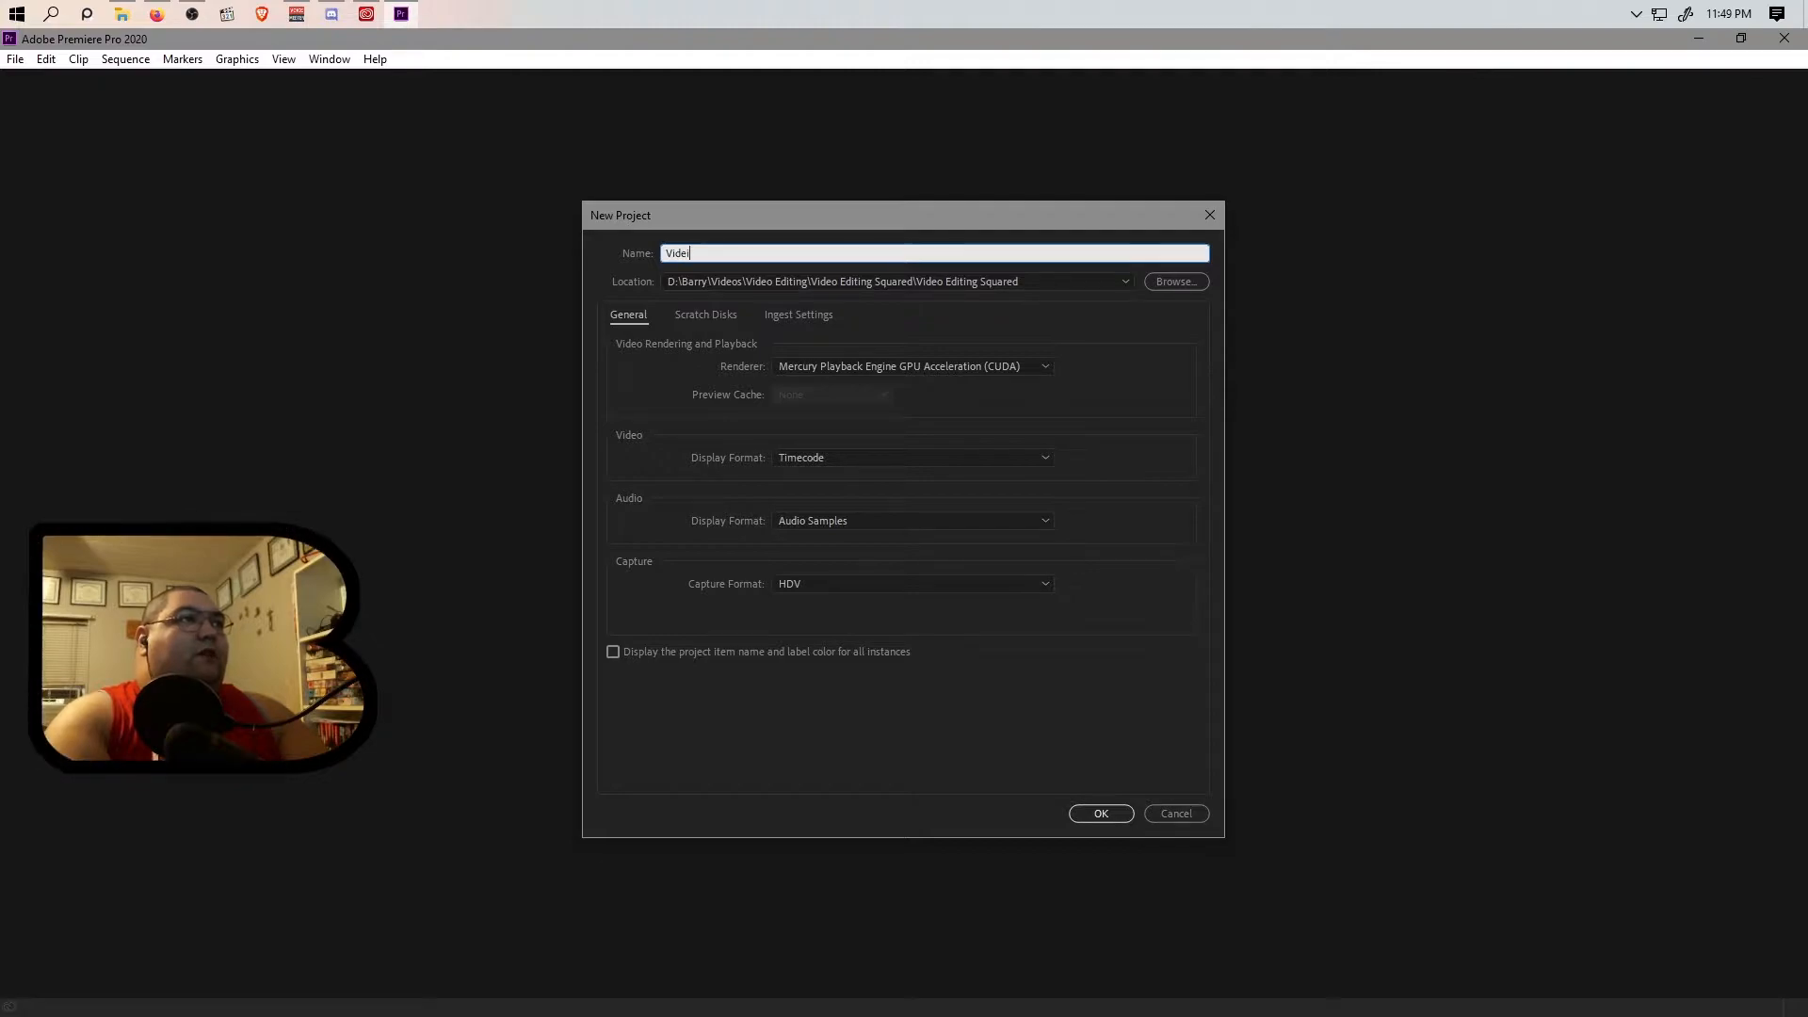
type("o Editing")
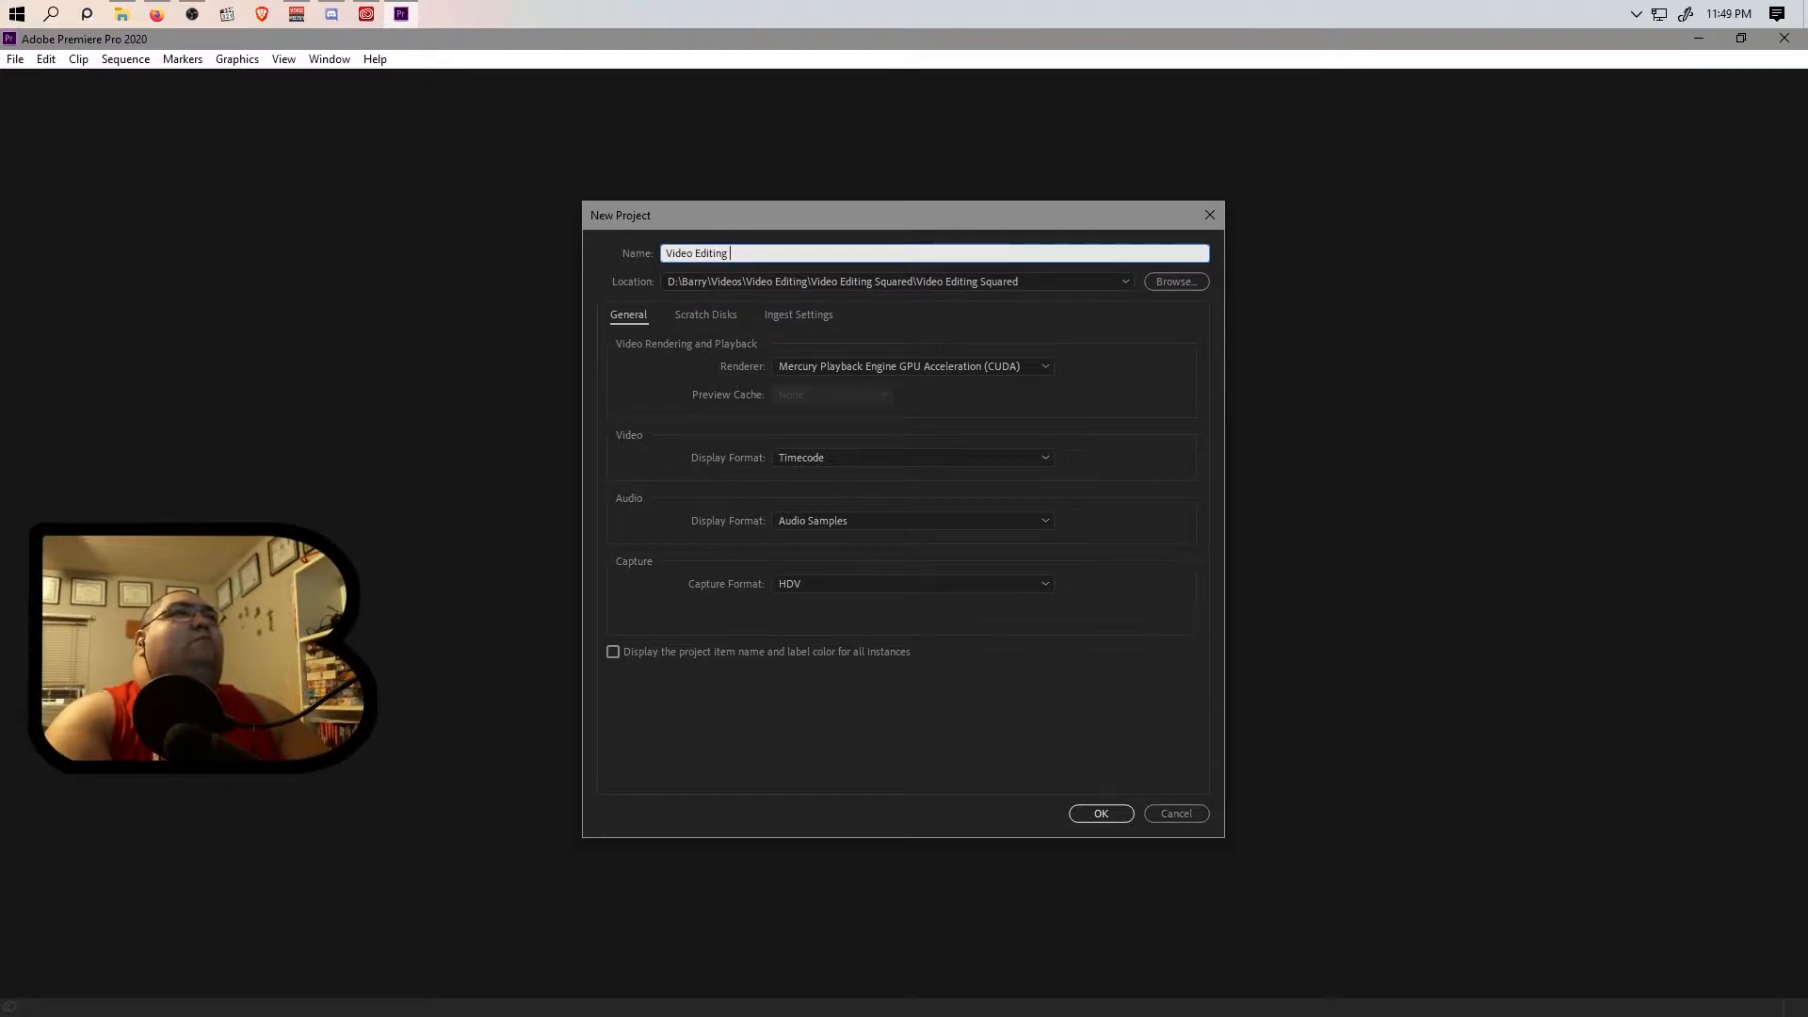
type(" Star Trek")
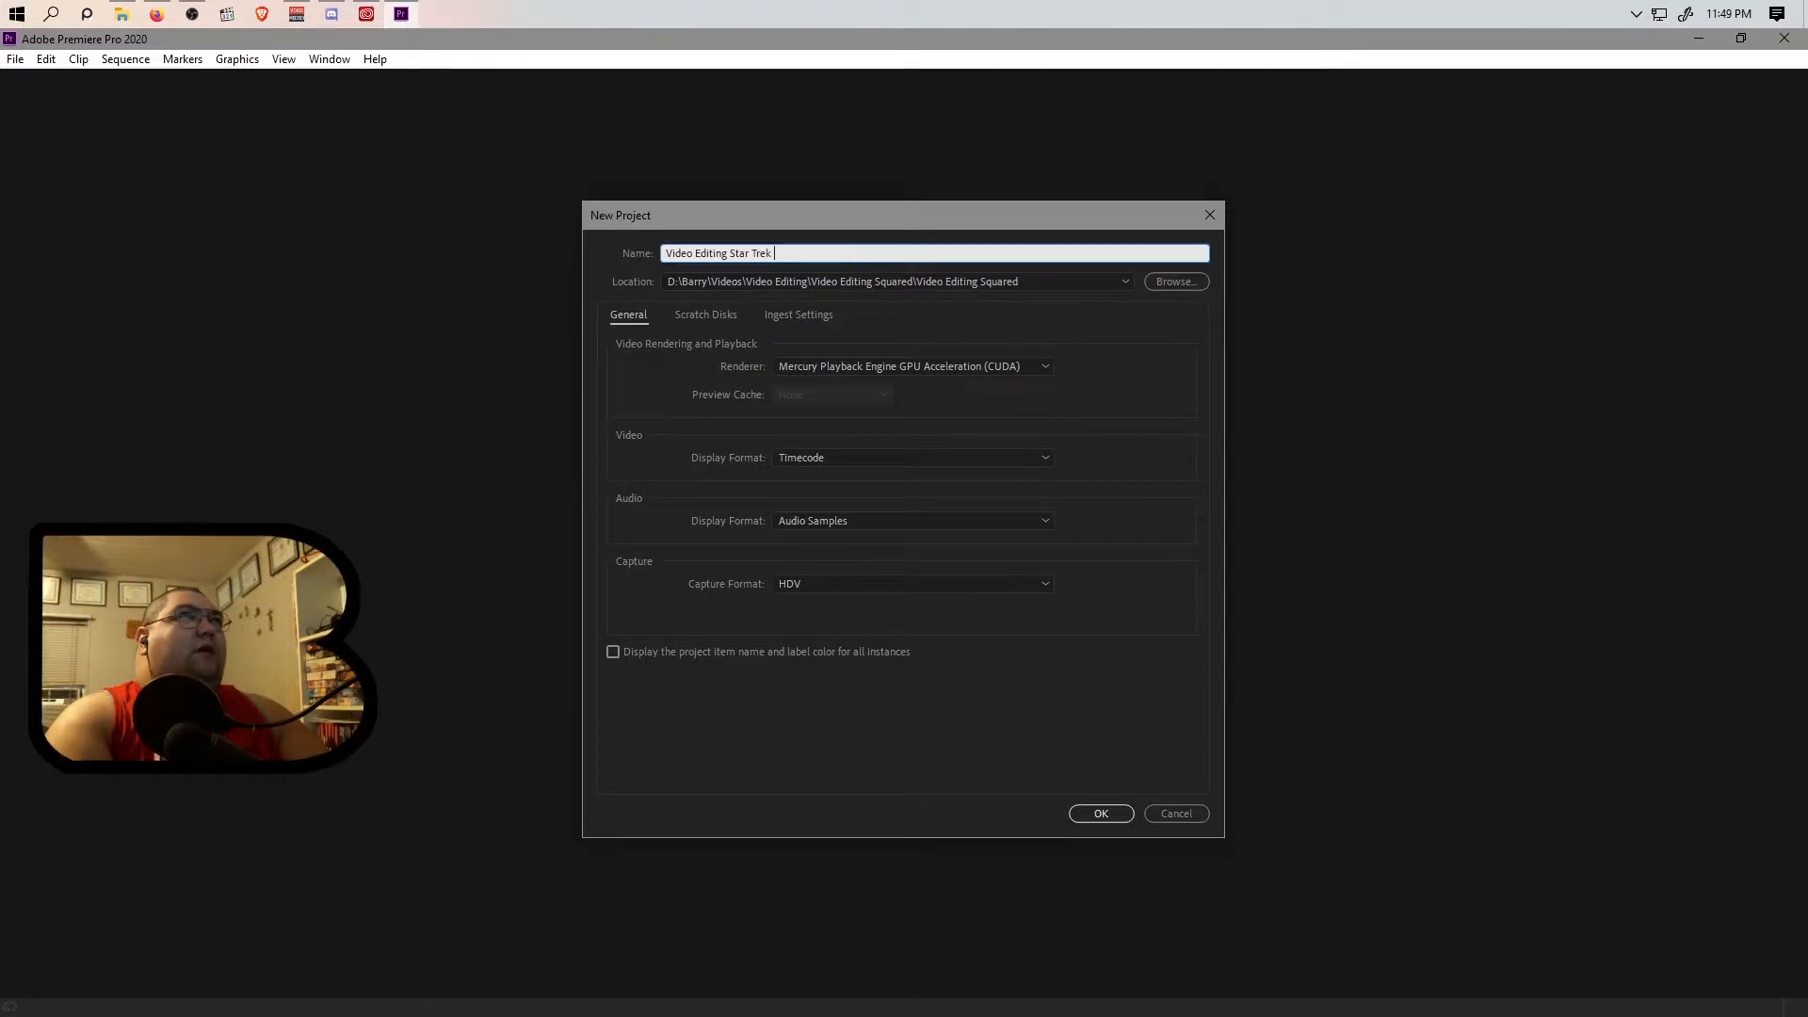
type("Re")
key("BackSpace")
key("BackSpace")
type("sOS S02 Thumbnail Creation")
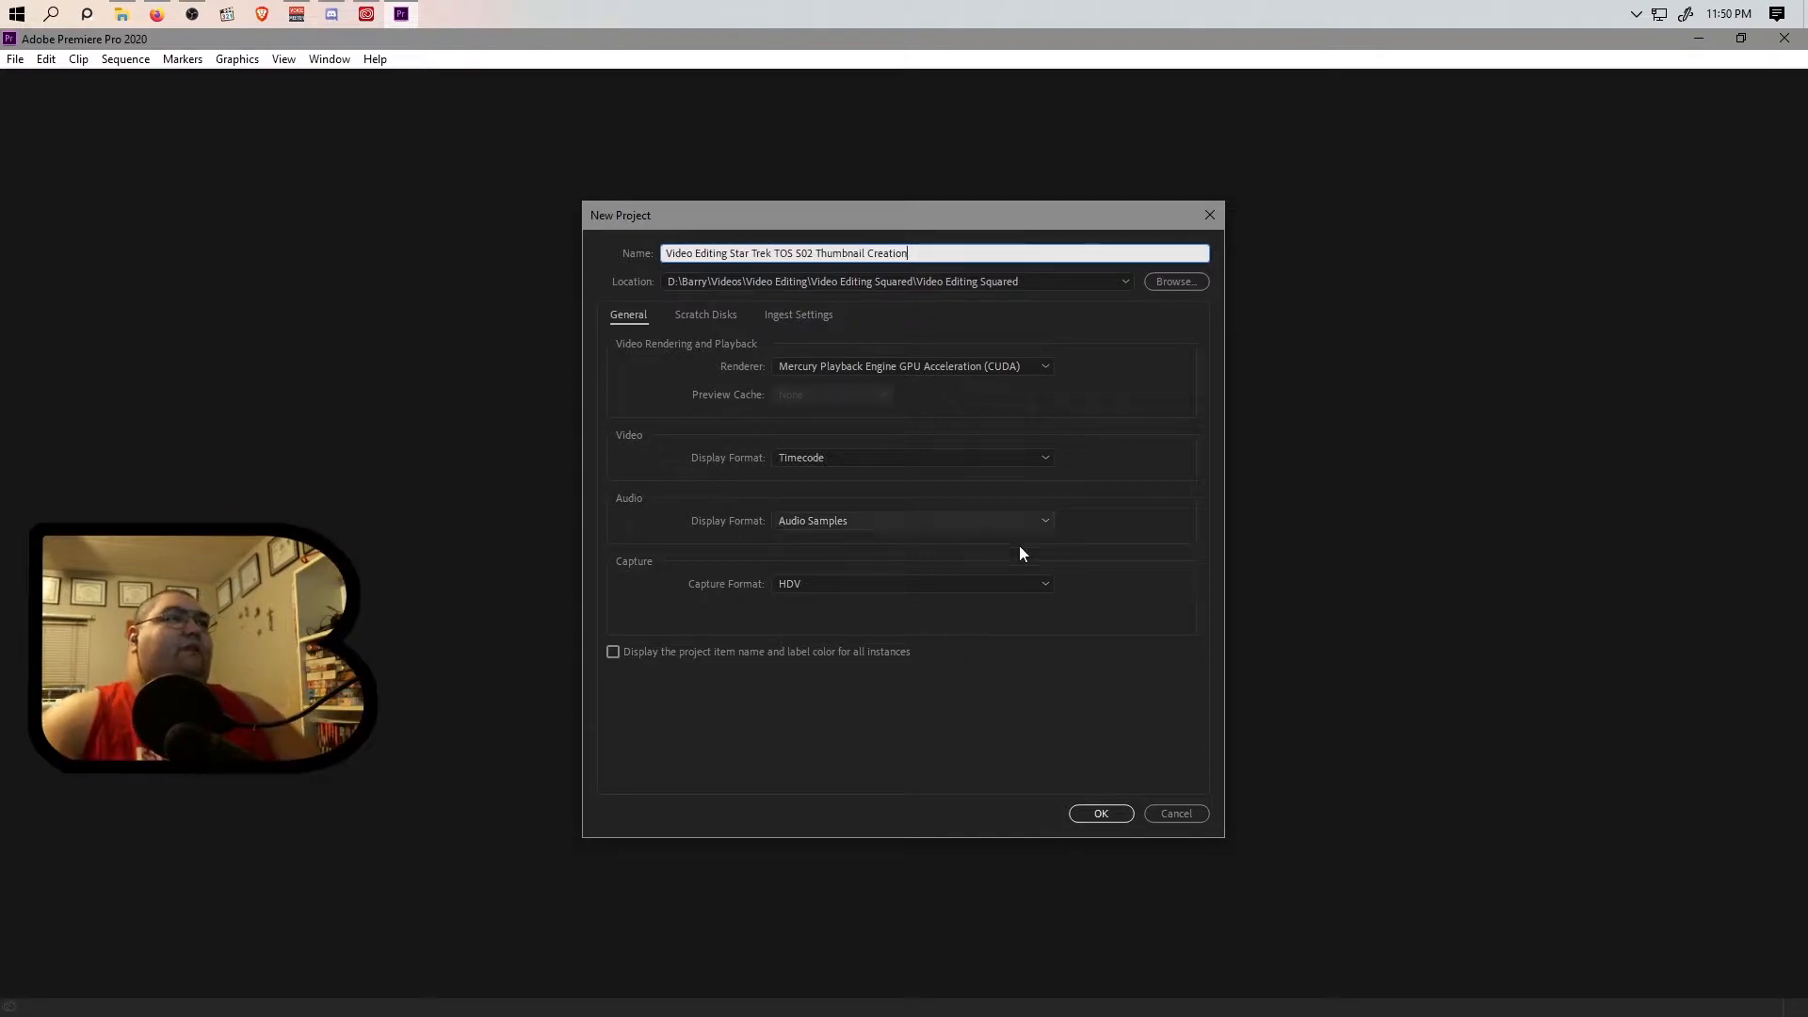
left_click(1099, 813)
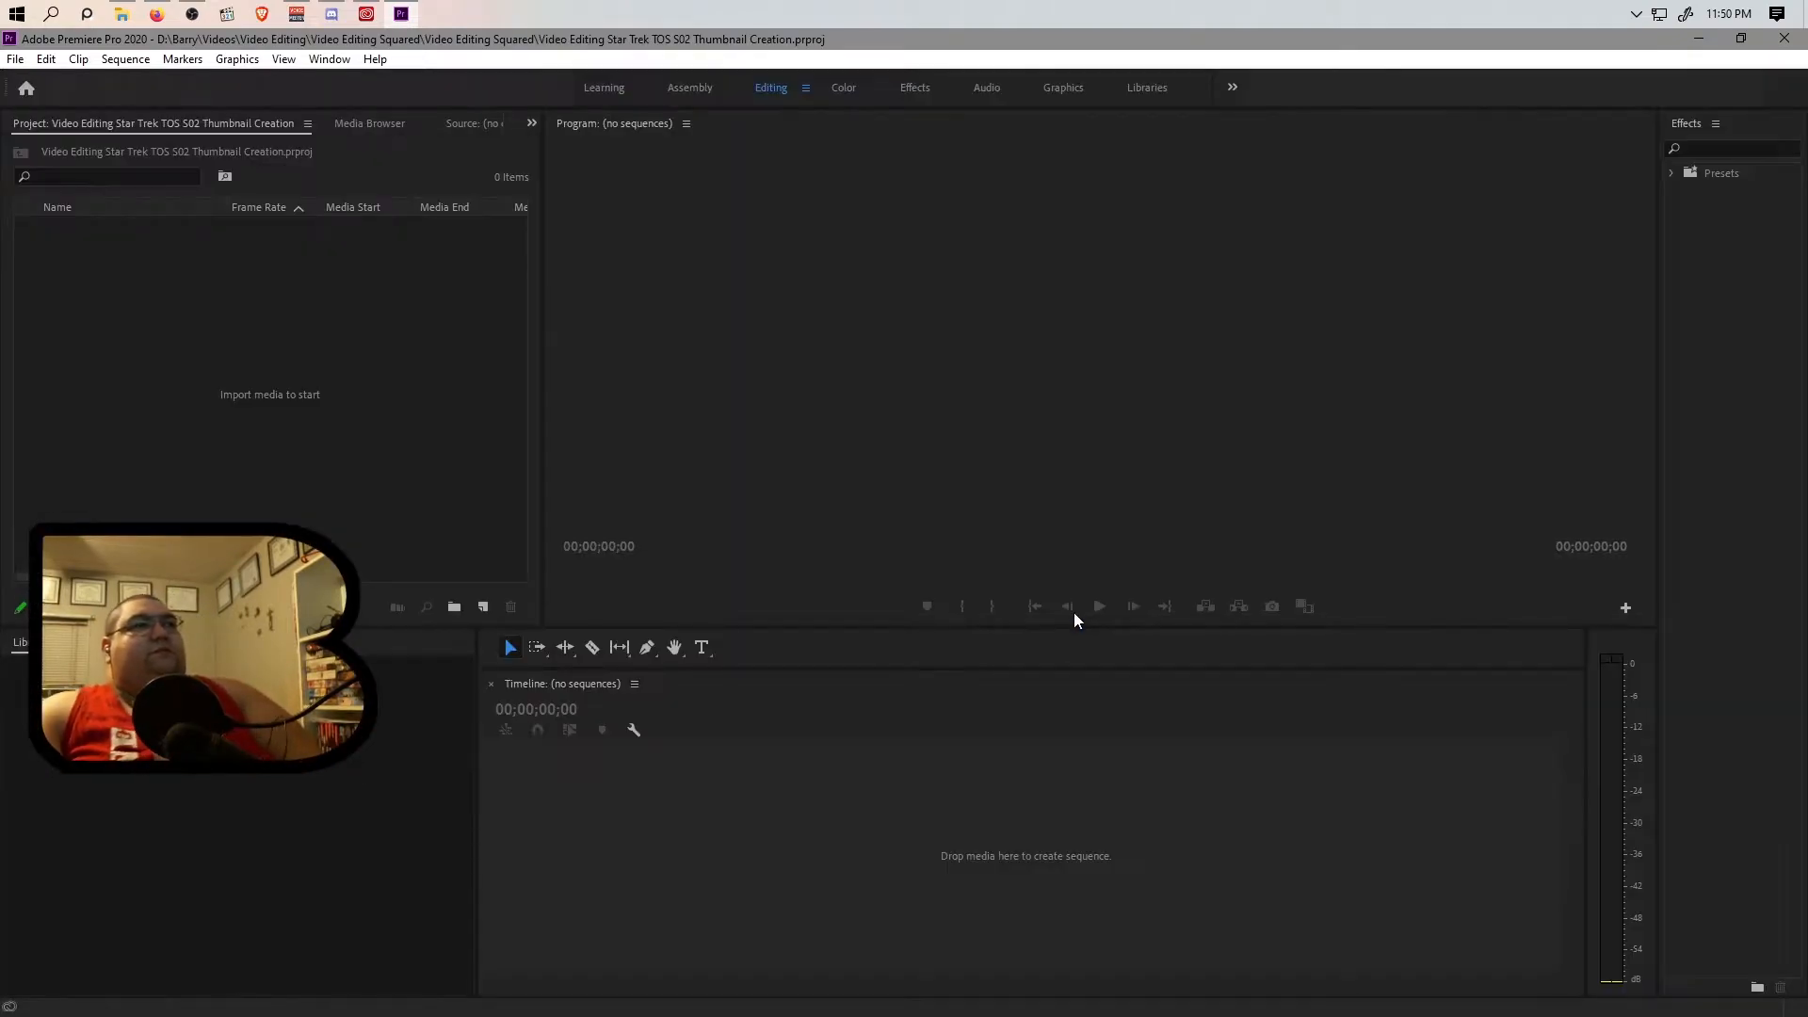
Dock the Project panel in the same group as Libraries and display the Videos folder's contents in the Media Browser.
left_click(143, 123)
left_click_drag(143, 118, 236, 810)
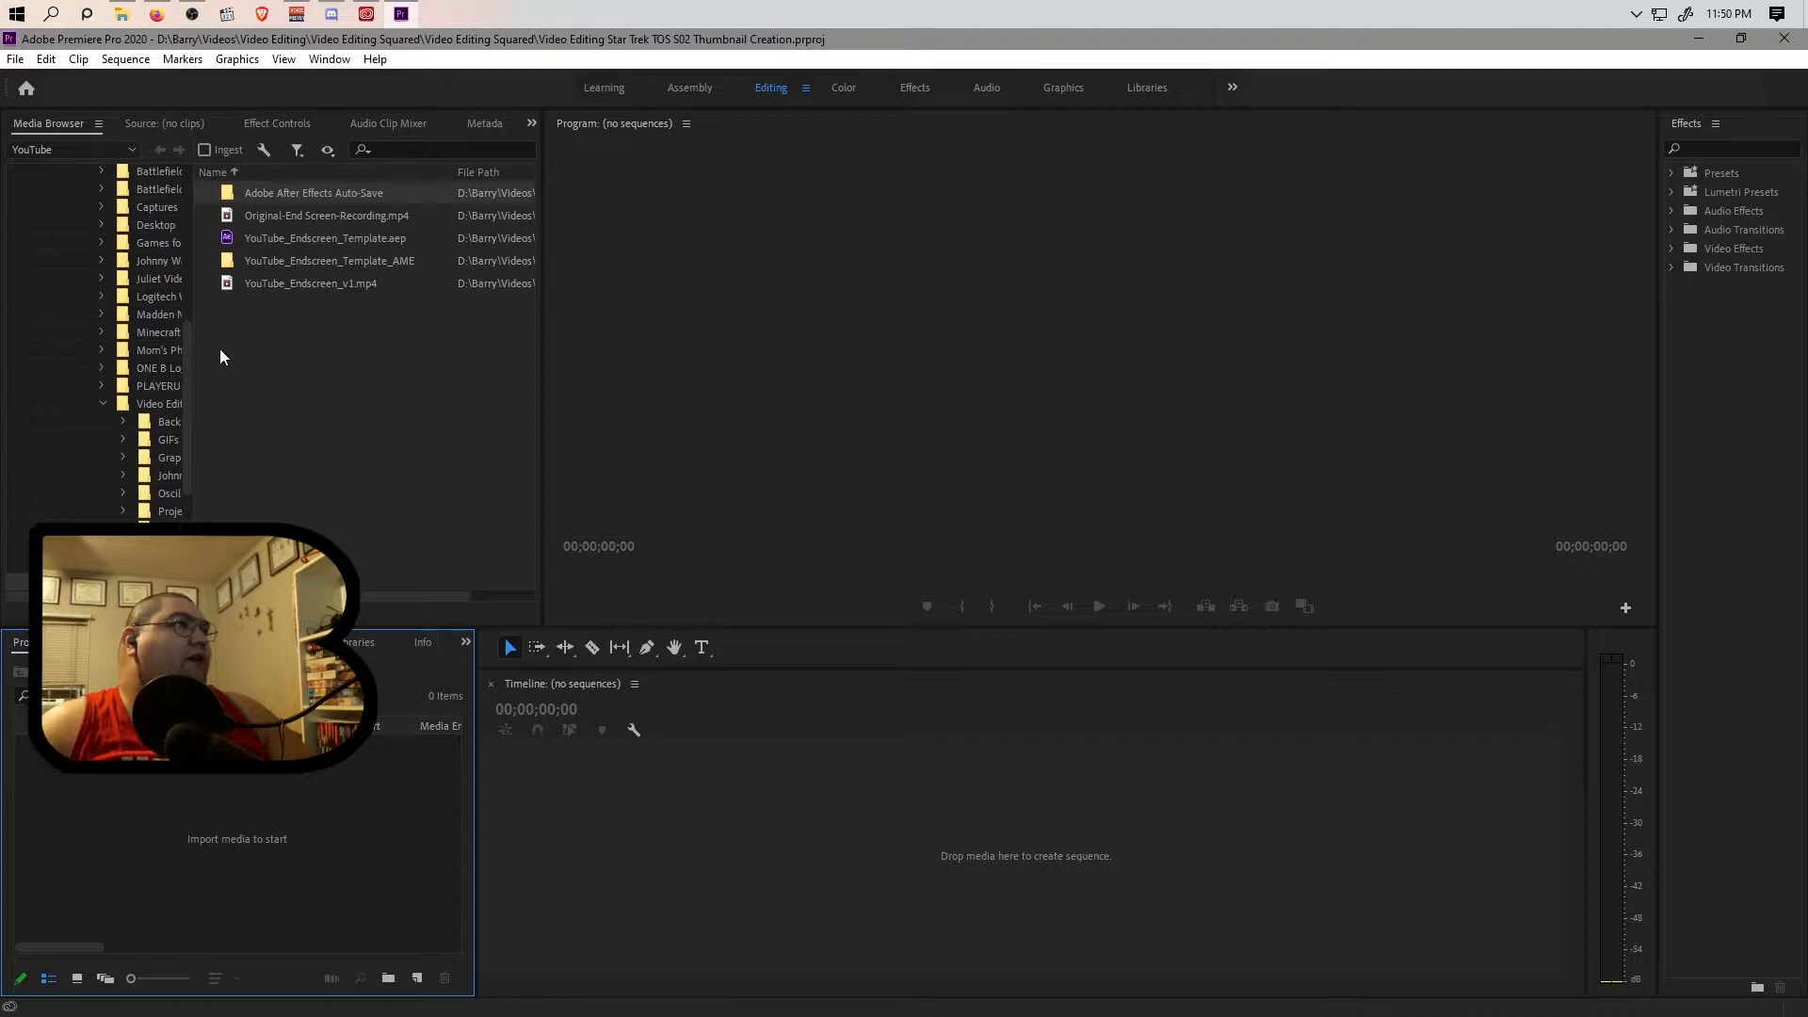
scroll(62, 335, "up", 4)
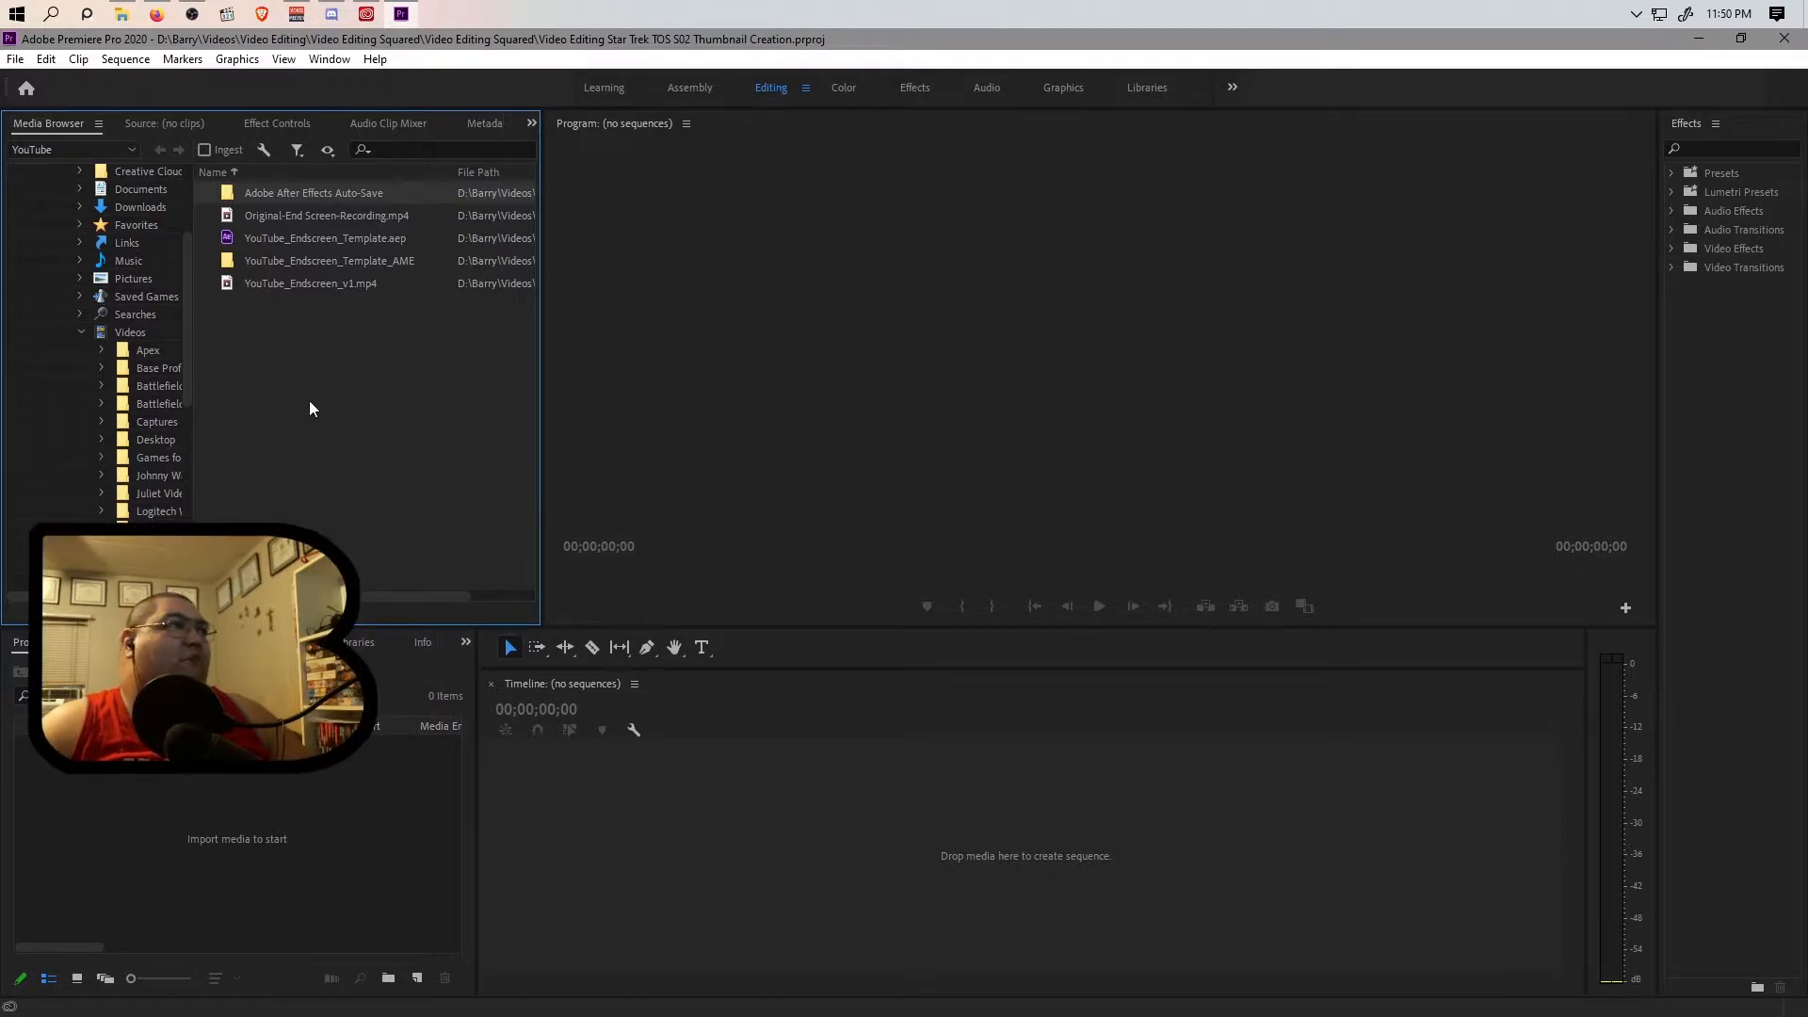
left_click(128, 333)
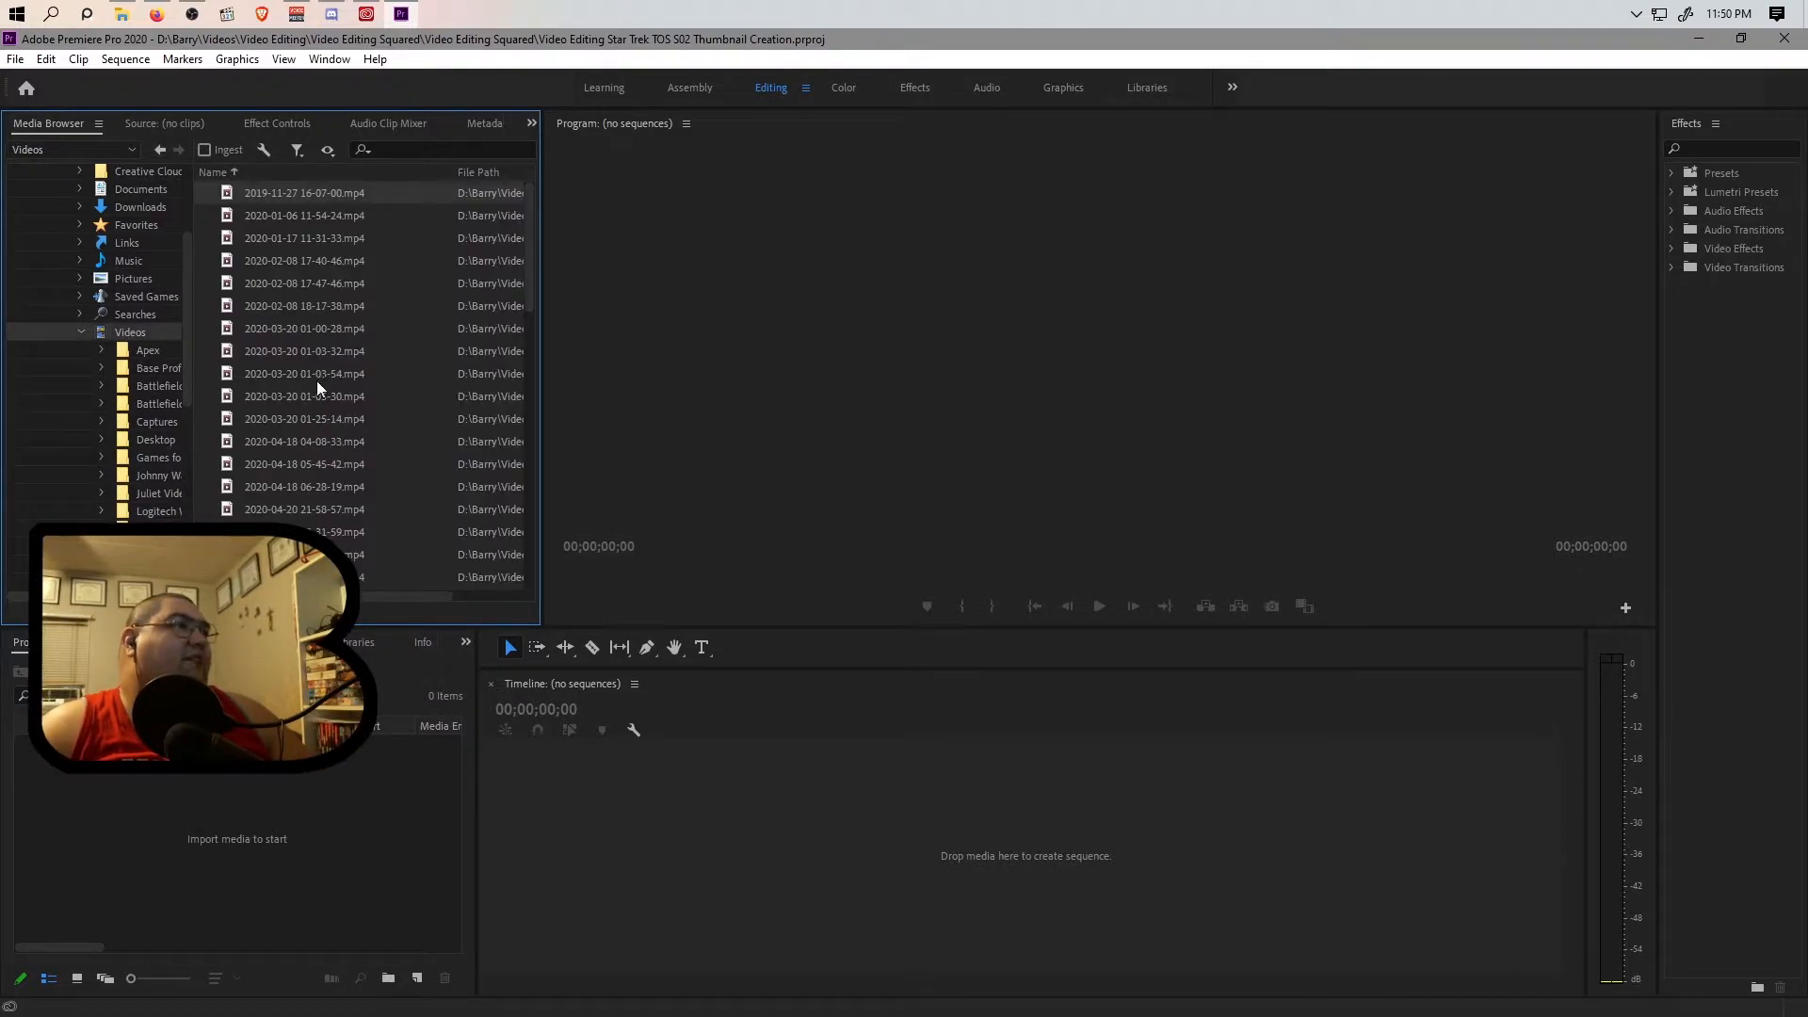
left_click(122, 13)
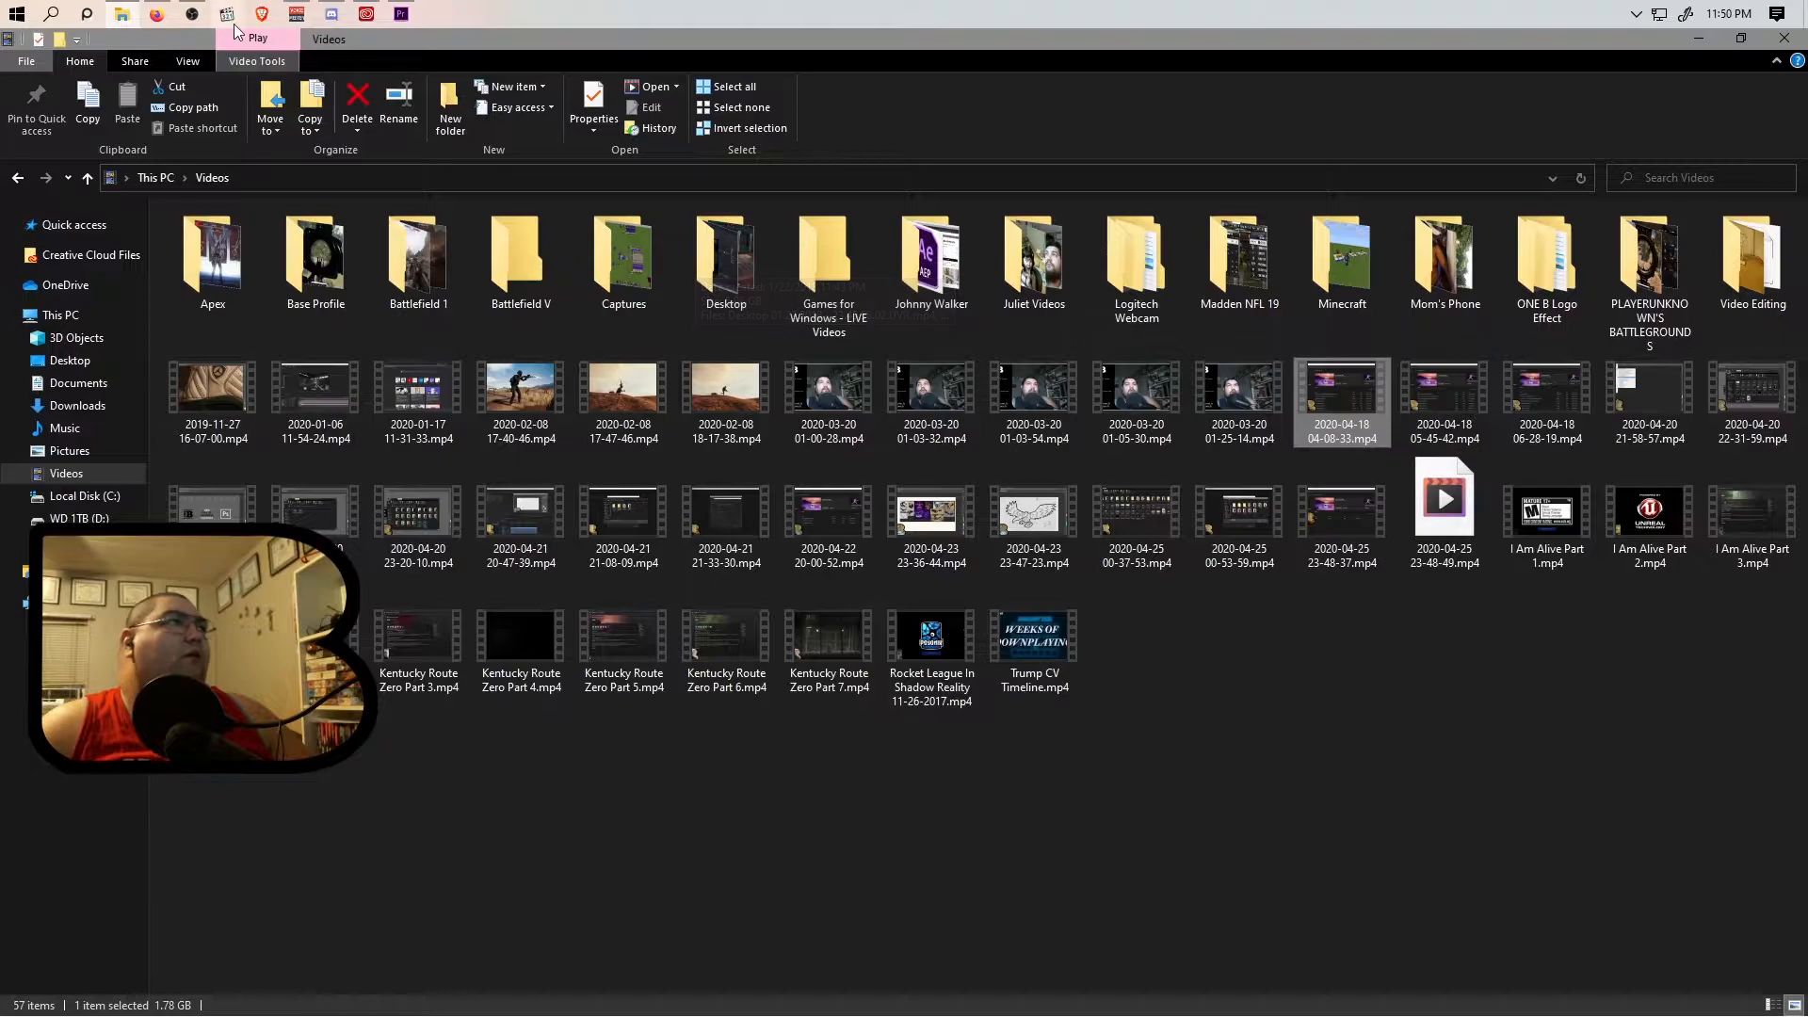
mouse_move(401, 16)
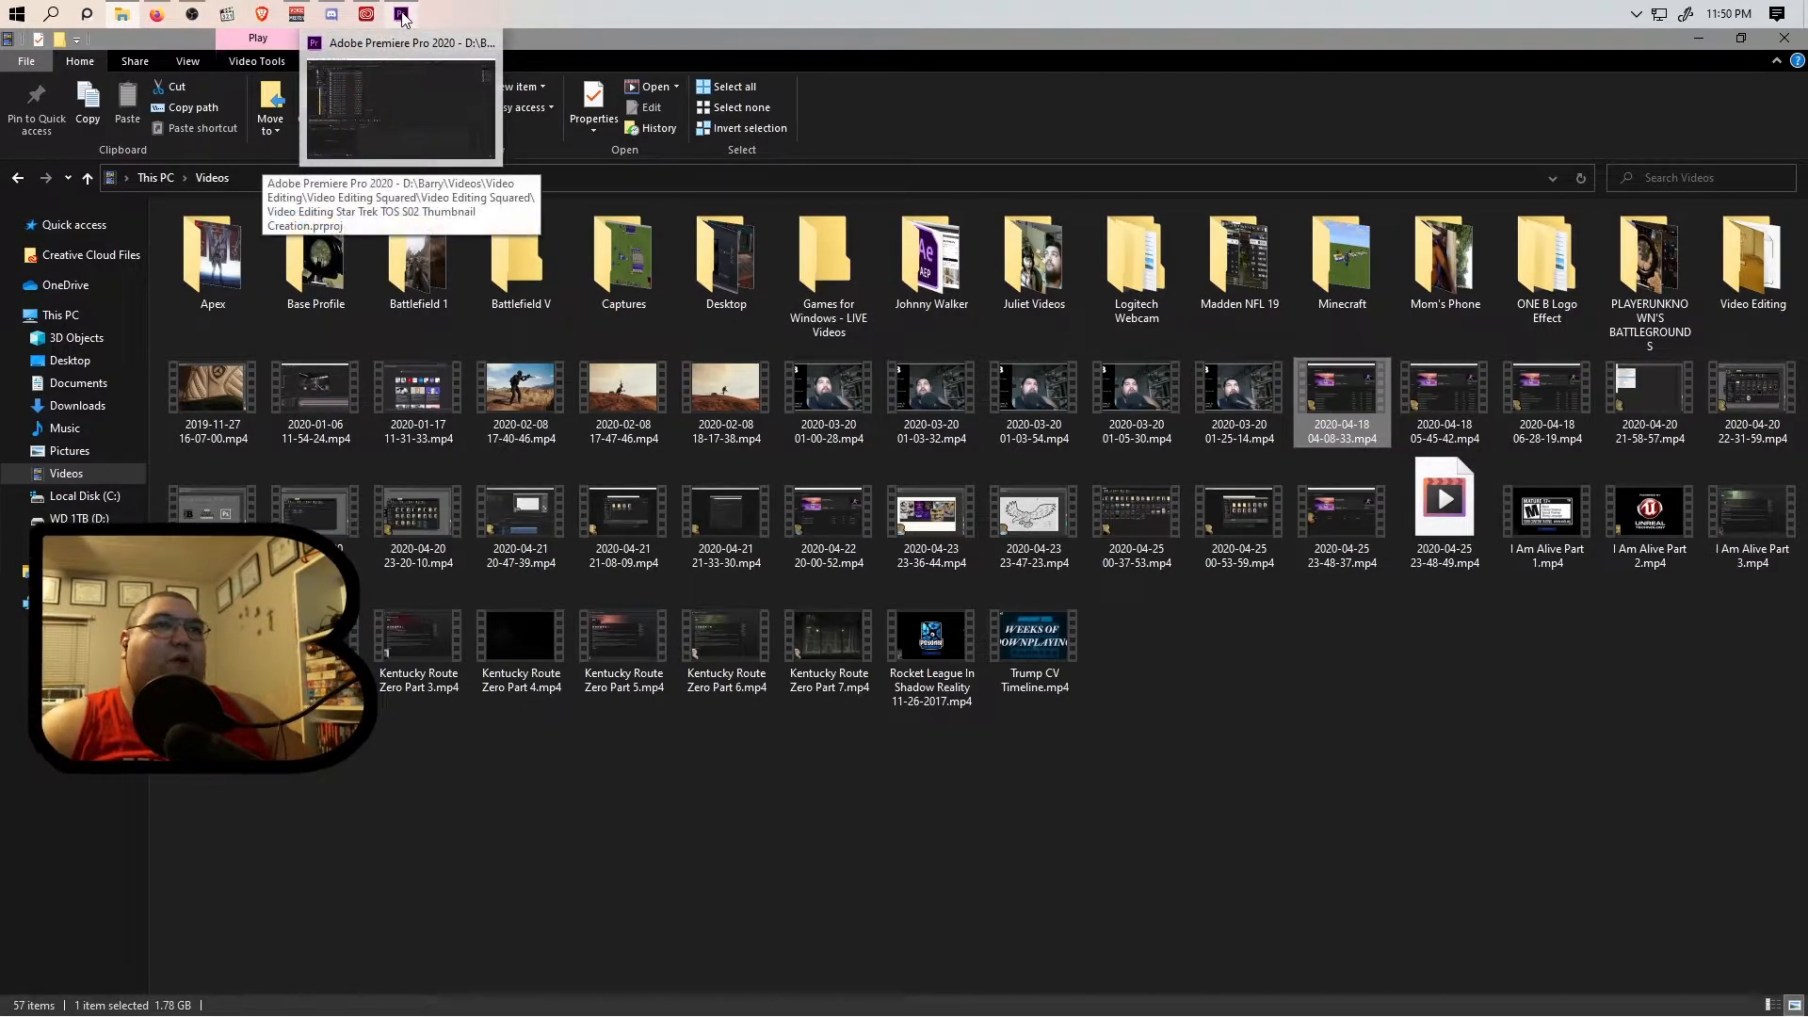
left_click(401, 16)
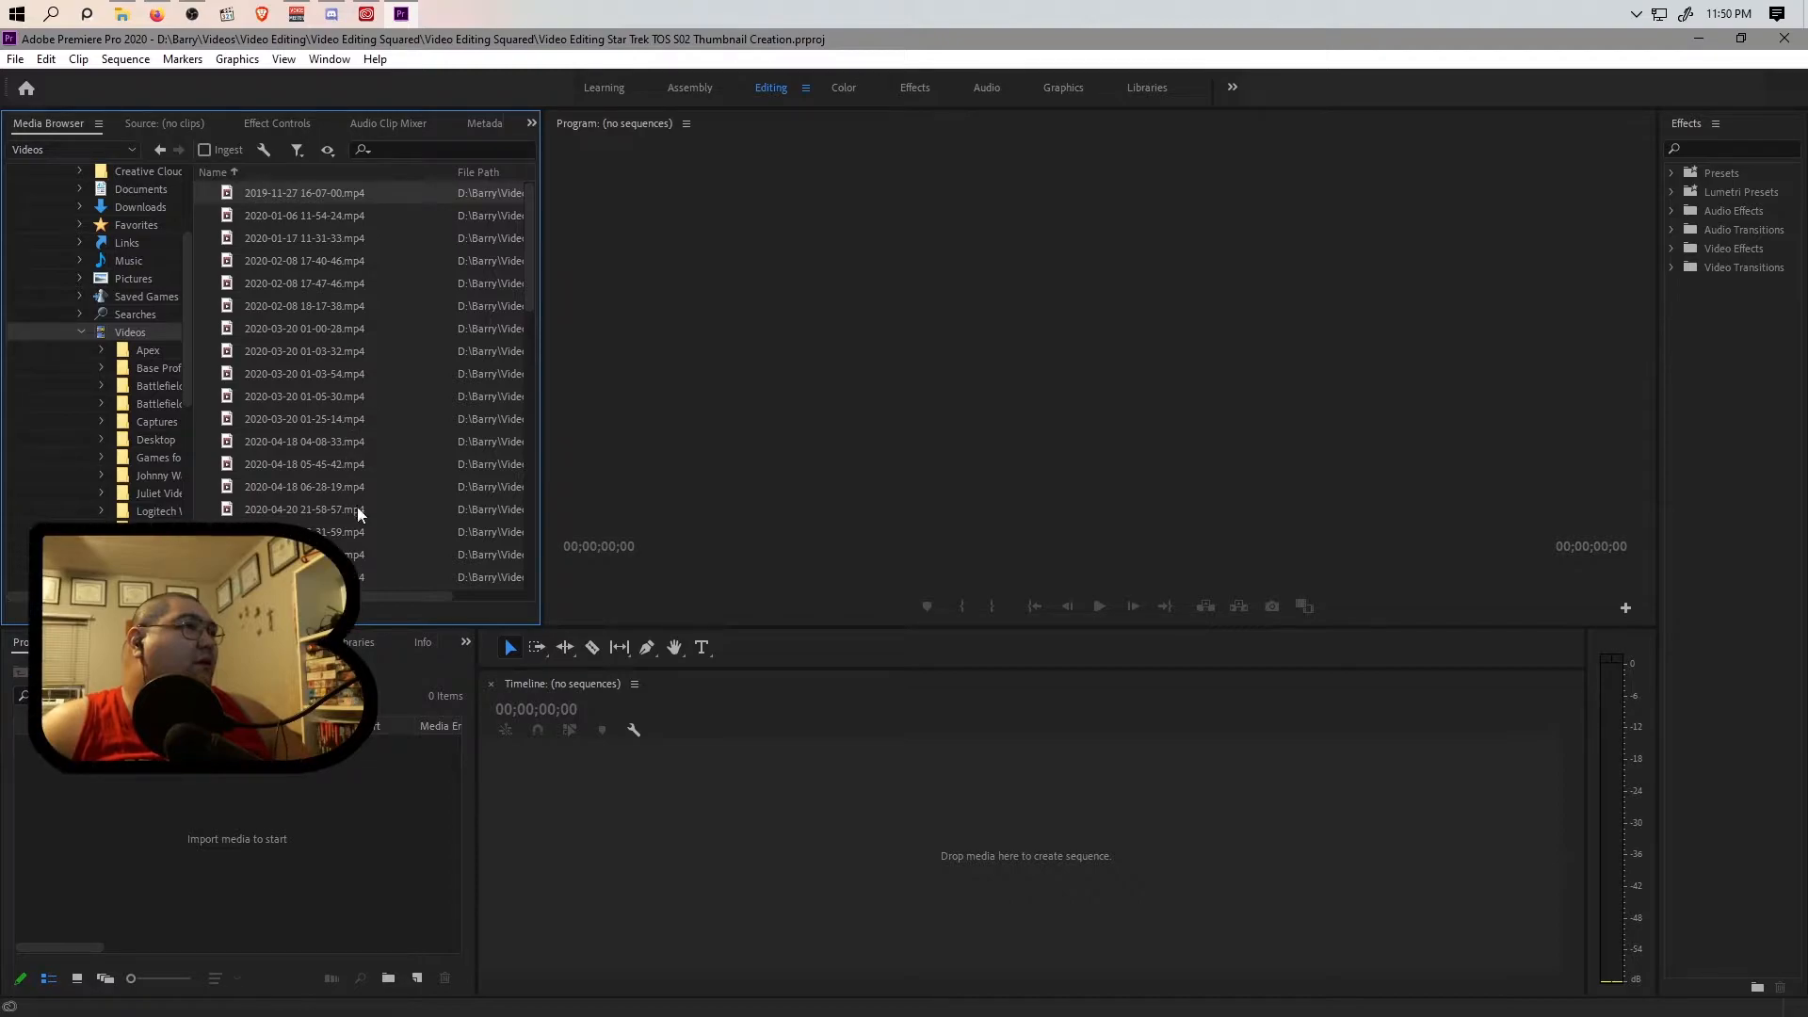
scroll(352, 512, "down", 1)
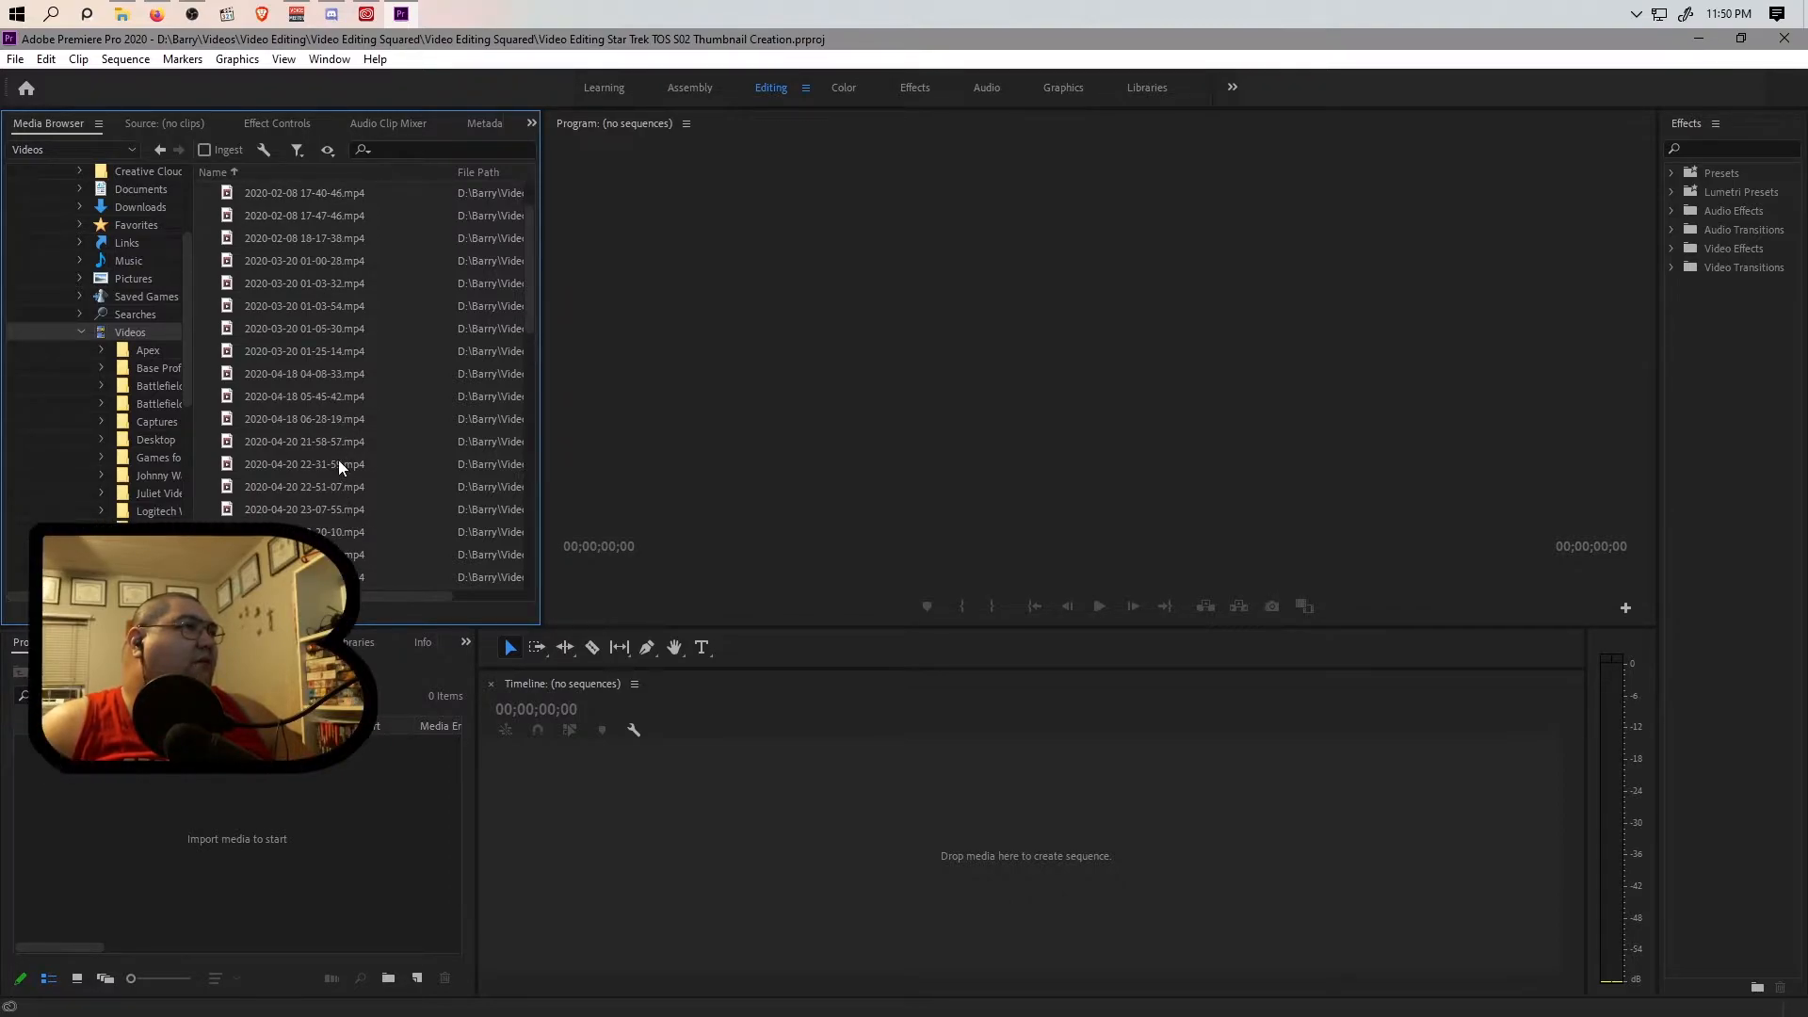
scroll(343, 536, "down", 1)
scroll(342, 536, "up", 2)
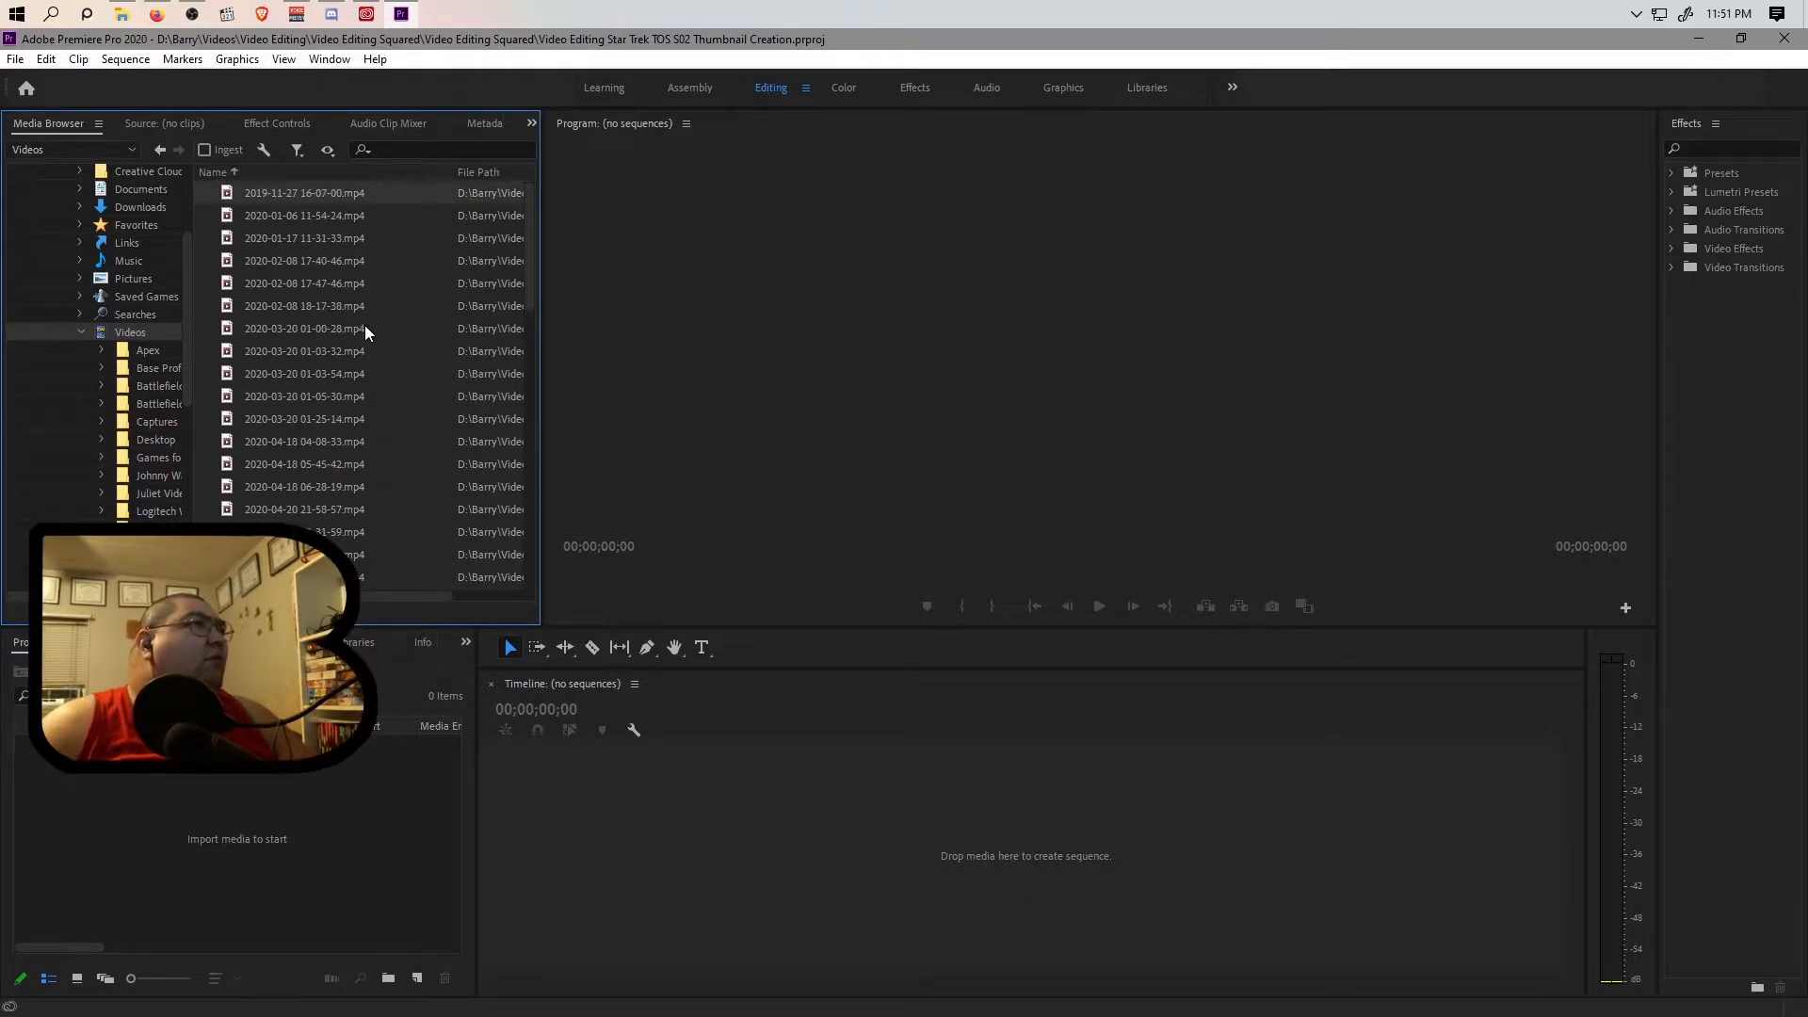
left_click(331, 443)
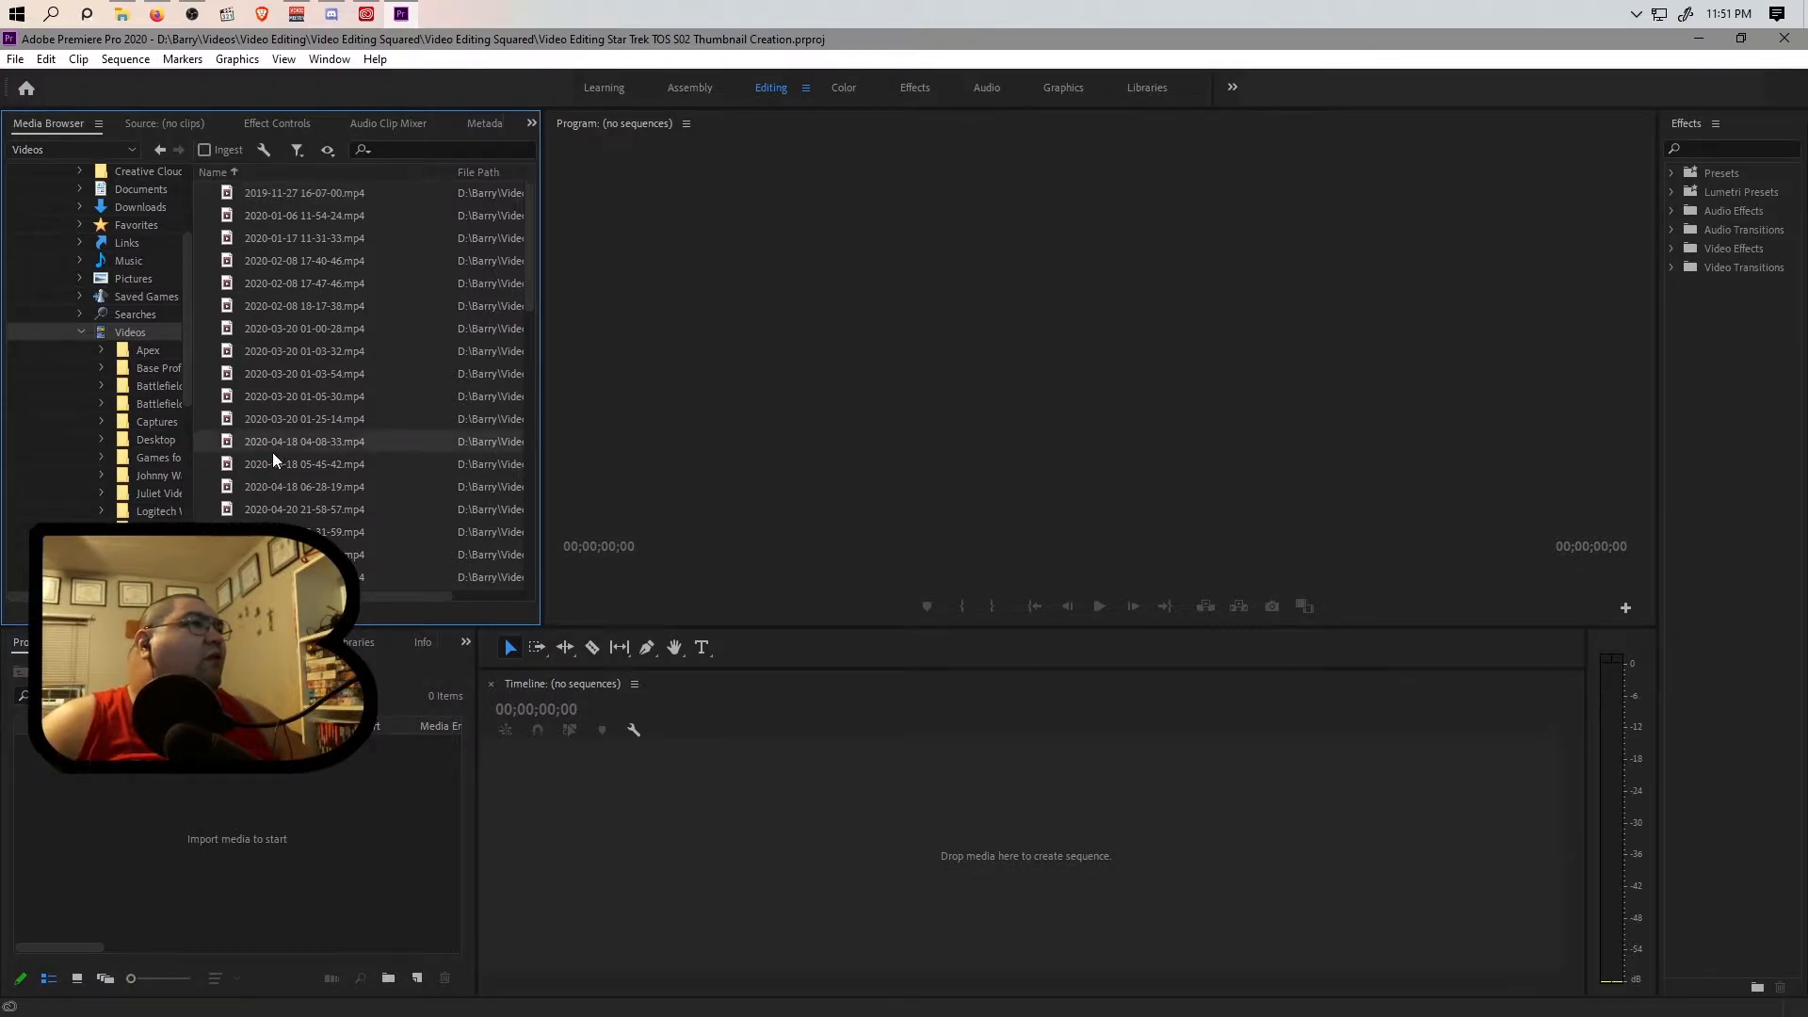
left_click(121, 14)
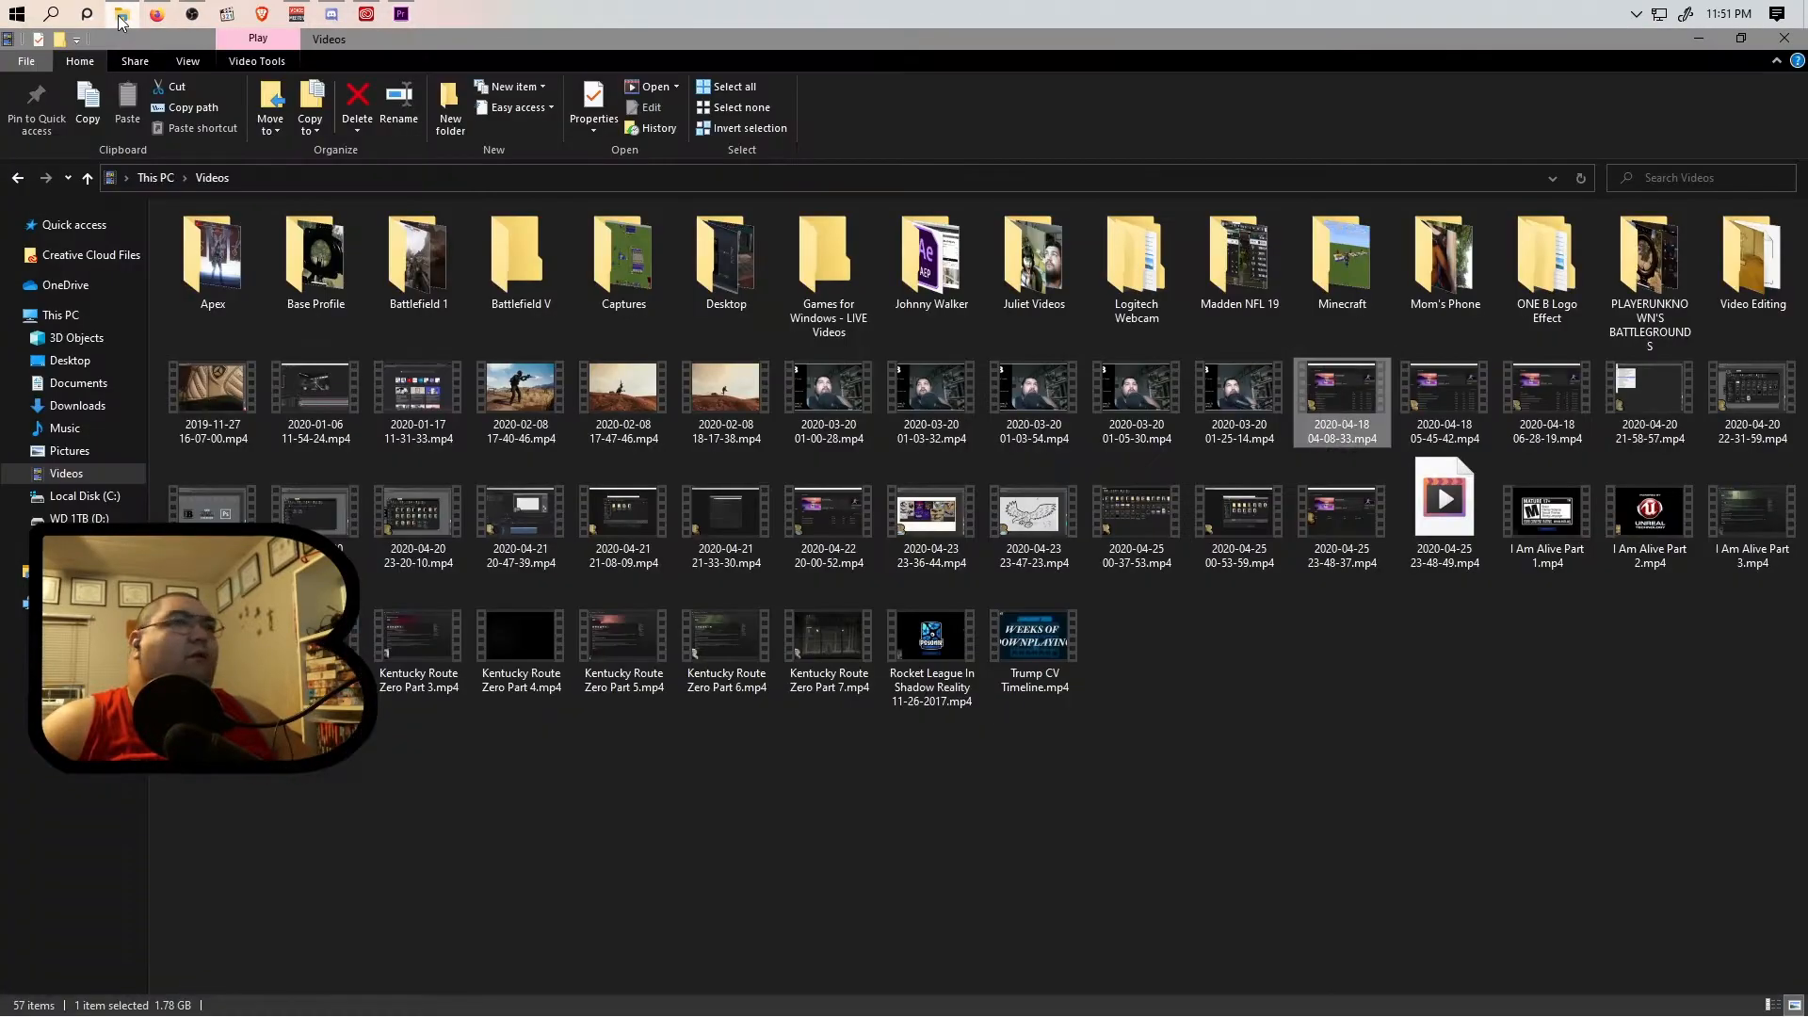
left_click(120, 15)
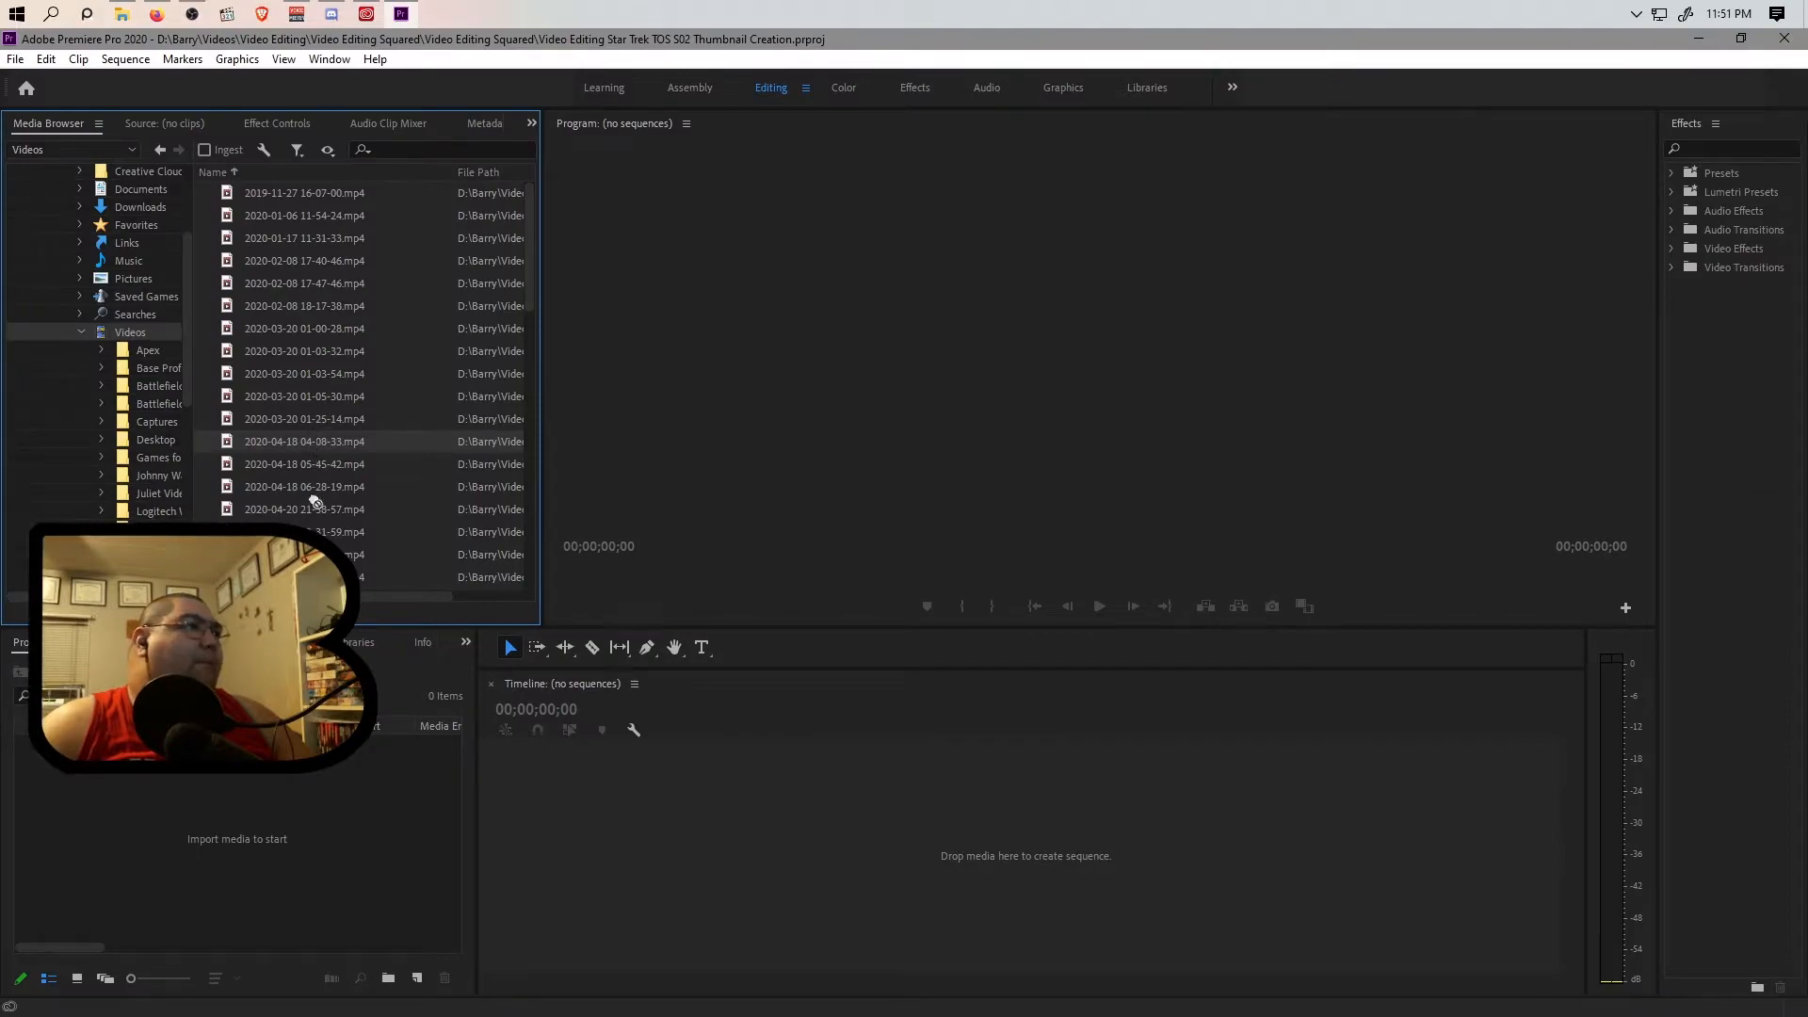
left_click_drag(250, 798, 252, 797)
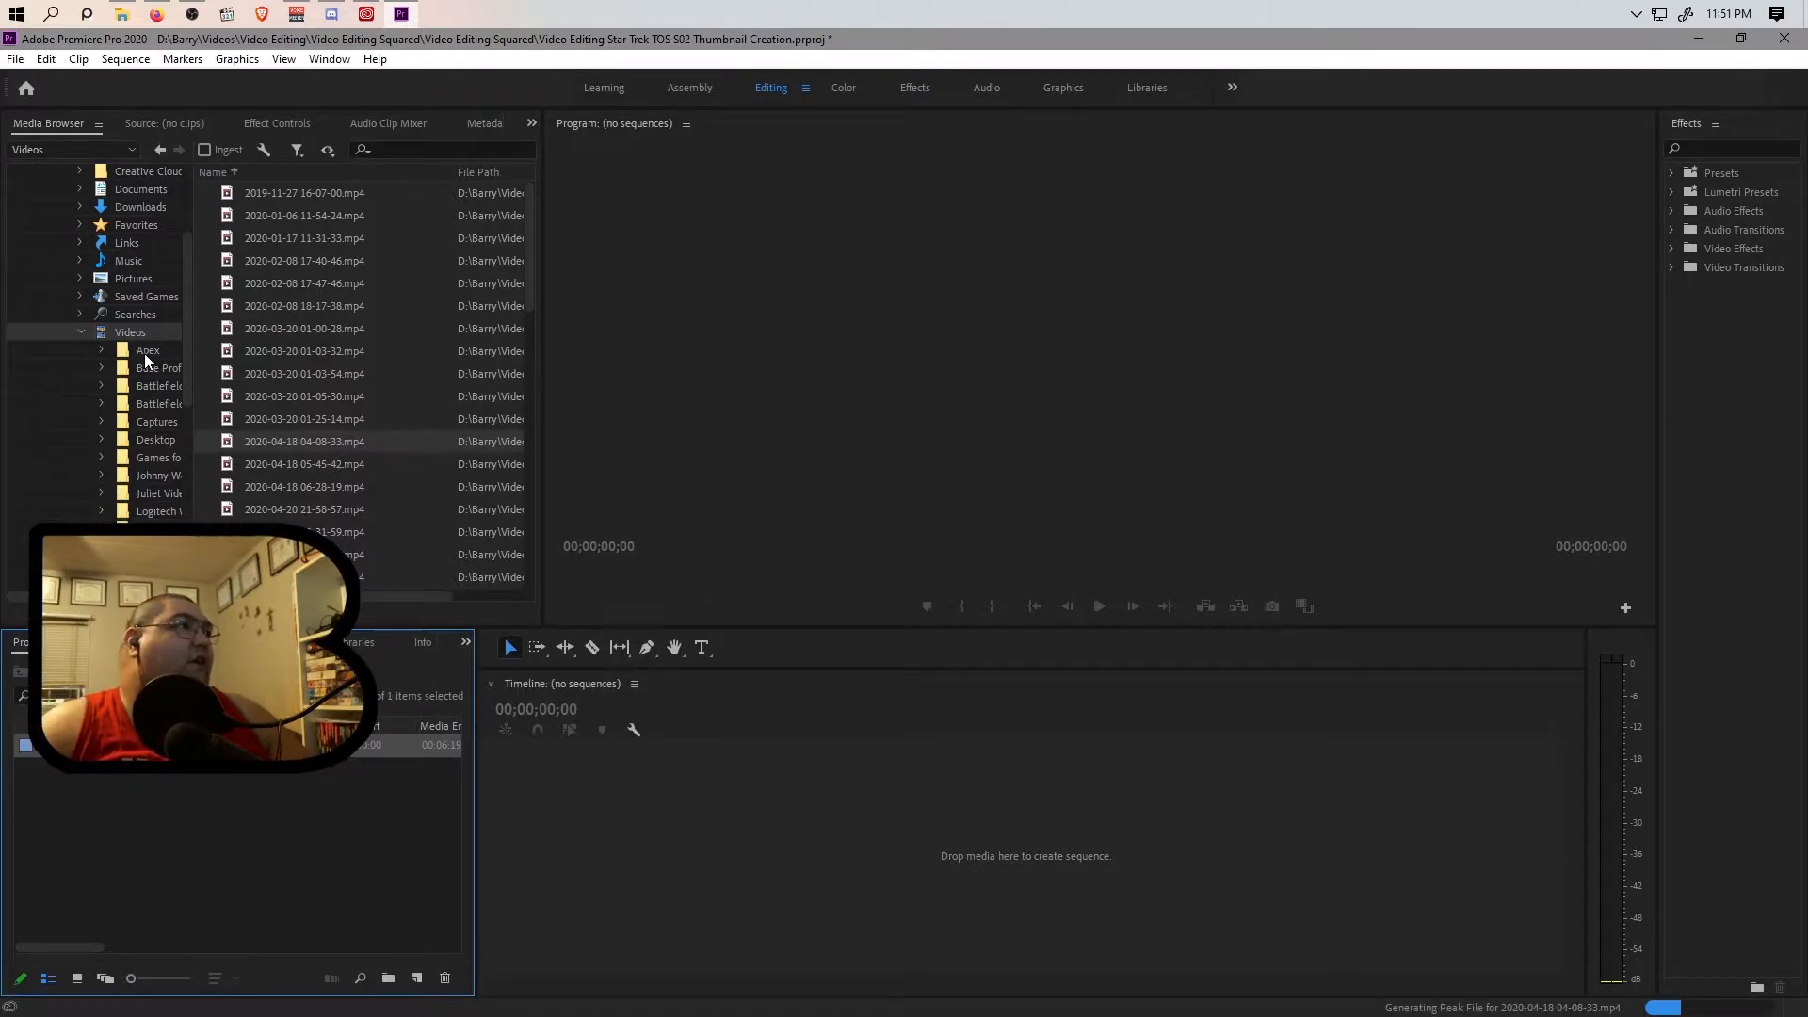
Import YouTube_Endscreen_v1.mp4 into the project from the YouTube folder under Video Editing and The One B.
scroll(134, 370, "down", 4)
left_click(158, 403)
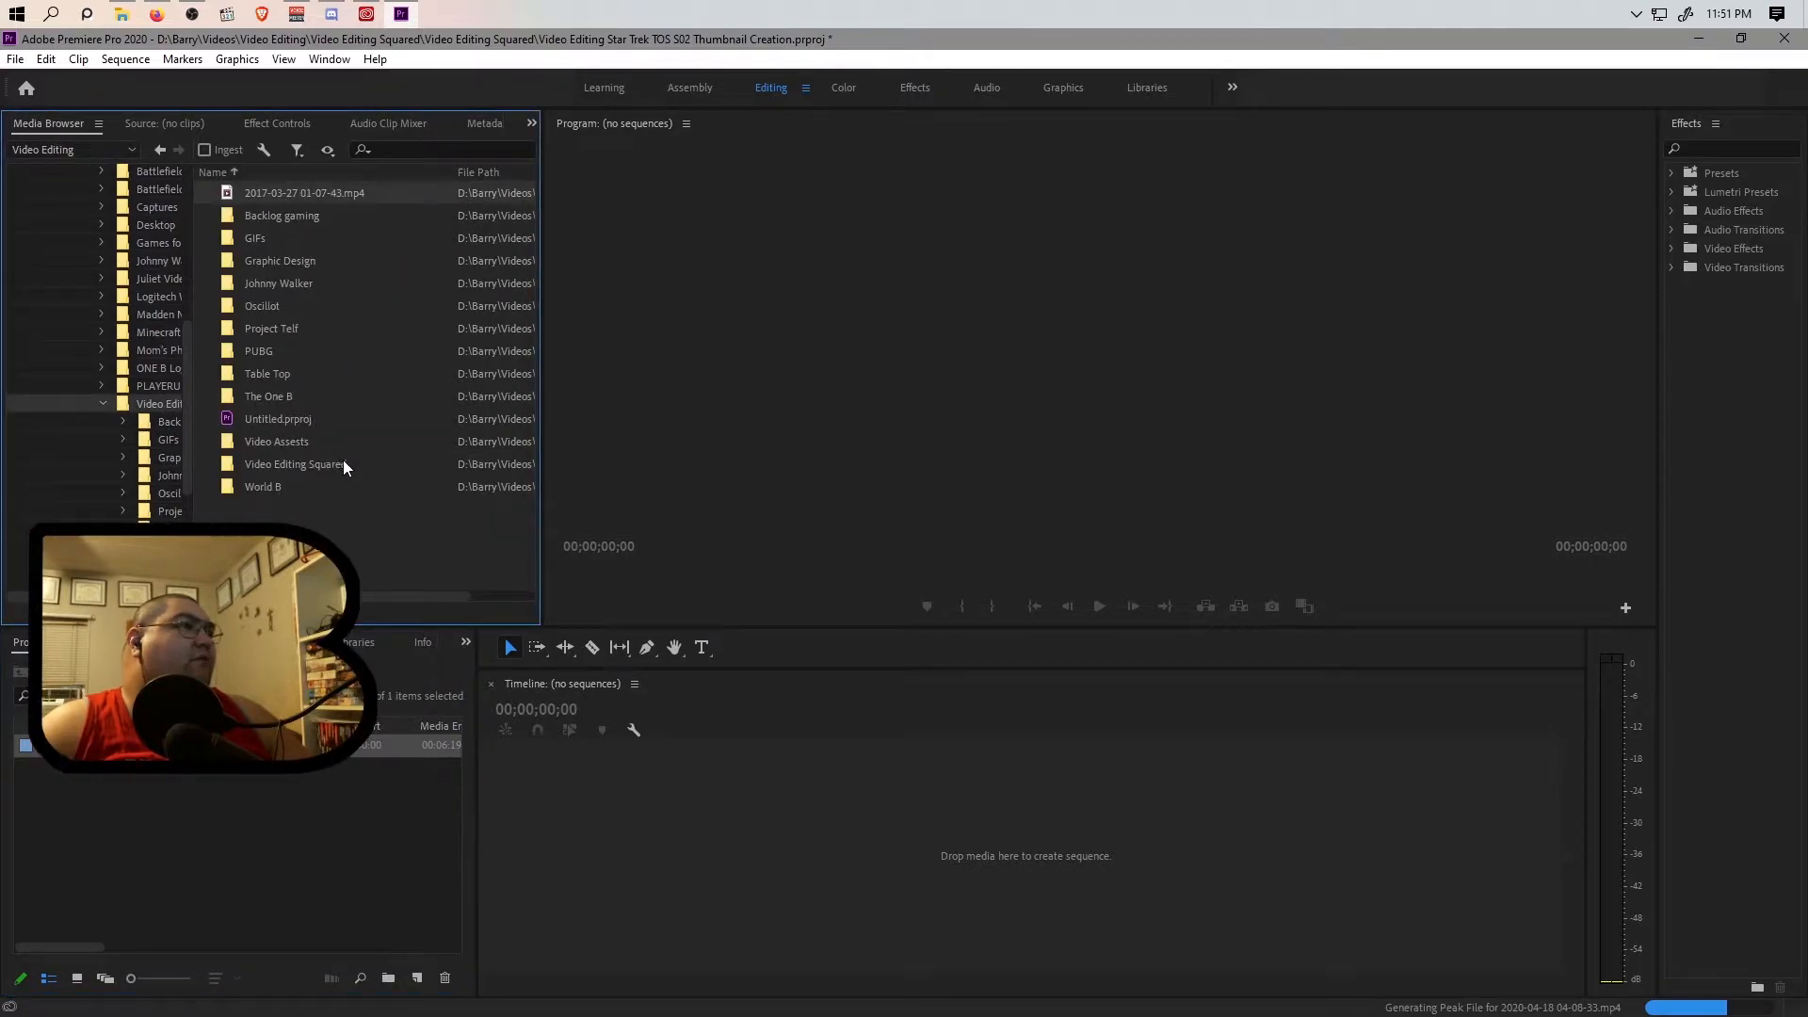
double_click(285, 394)
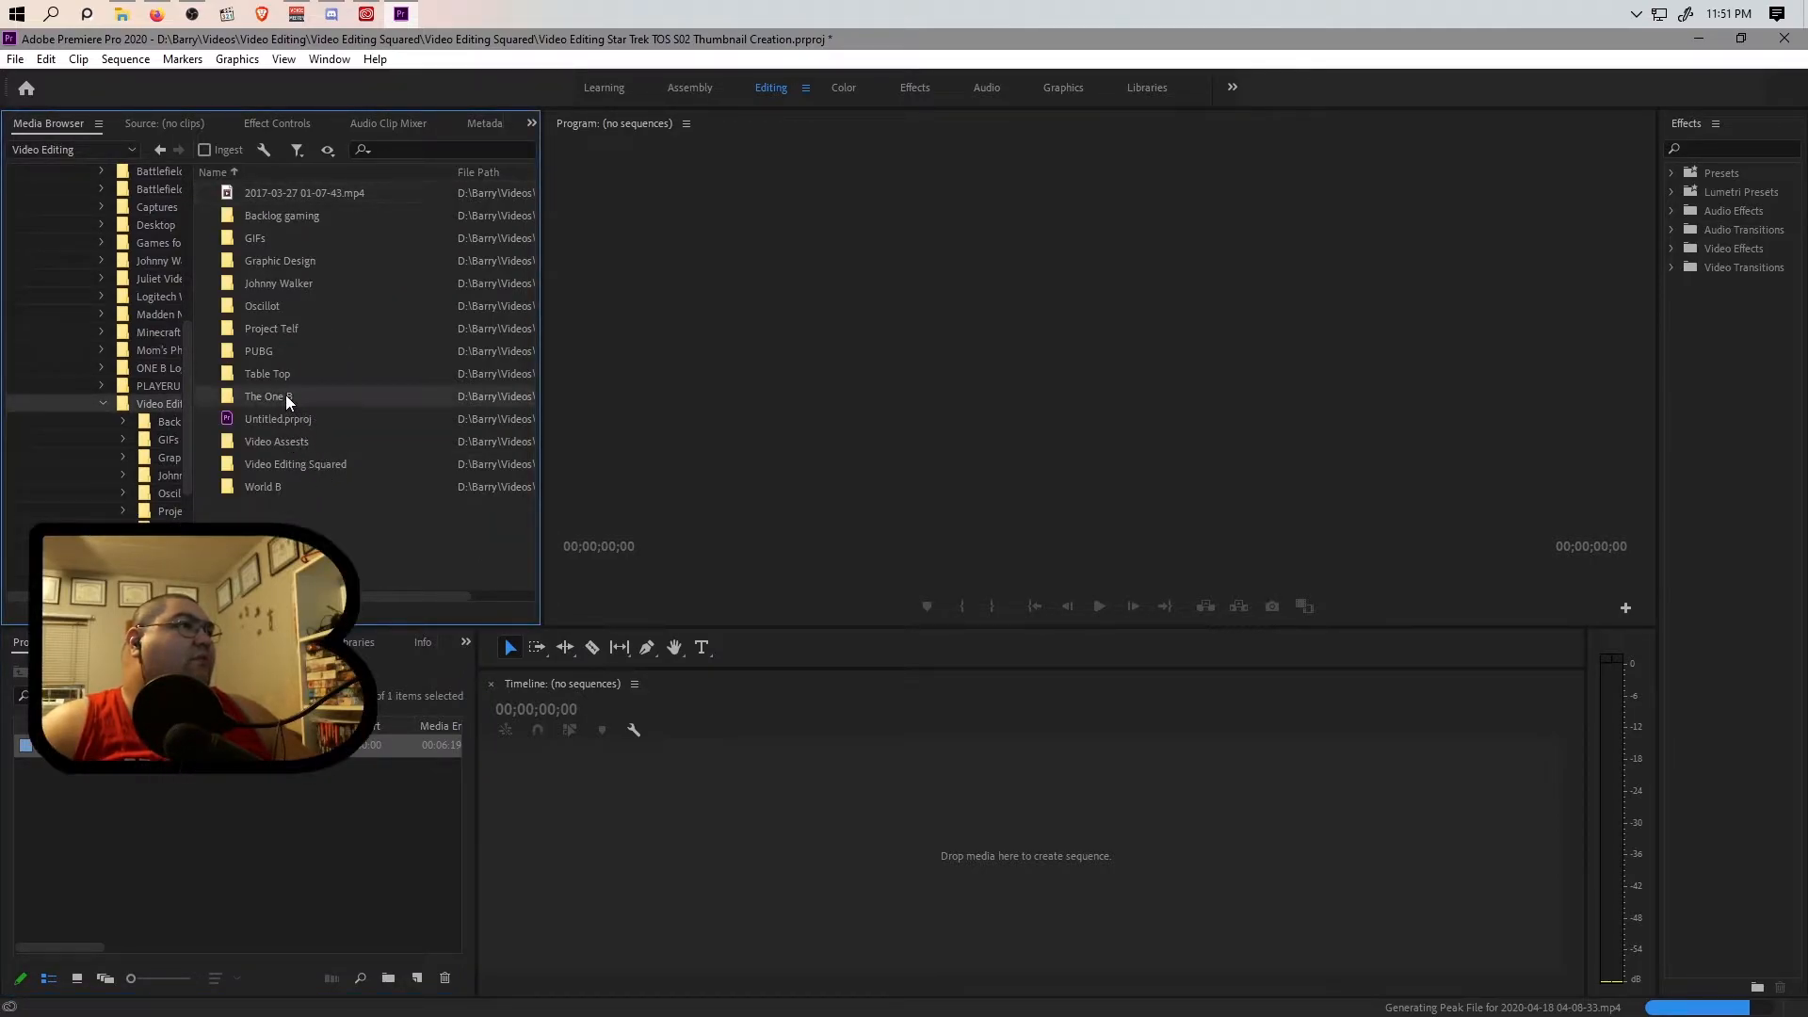
double_click(269, 192)
left_click_drag(330, 281, 235, 844)
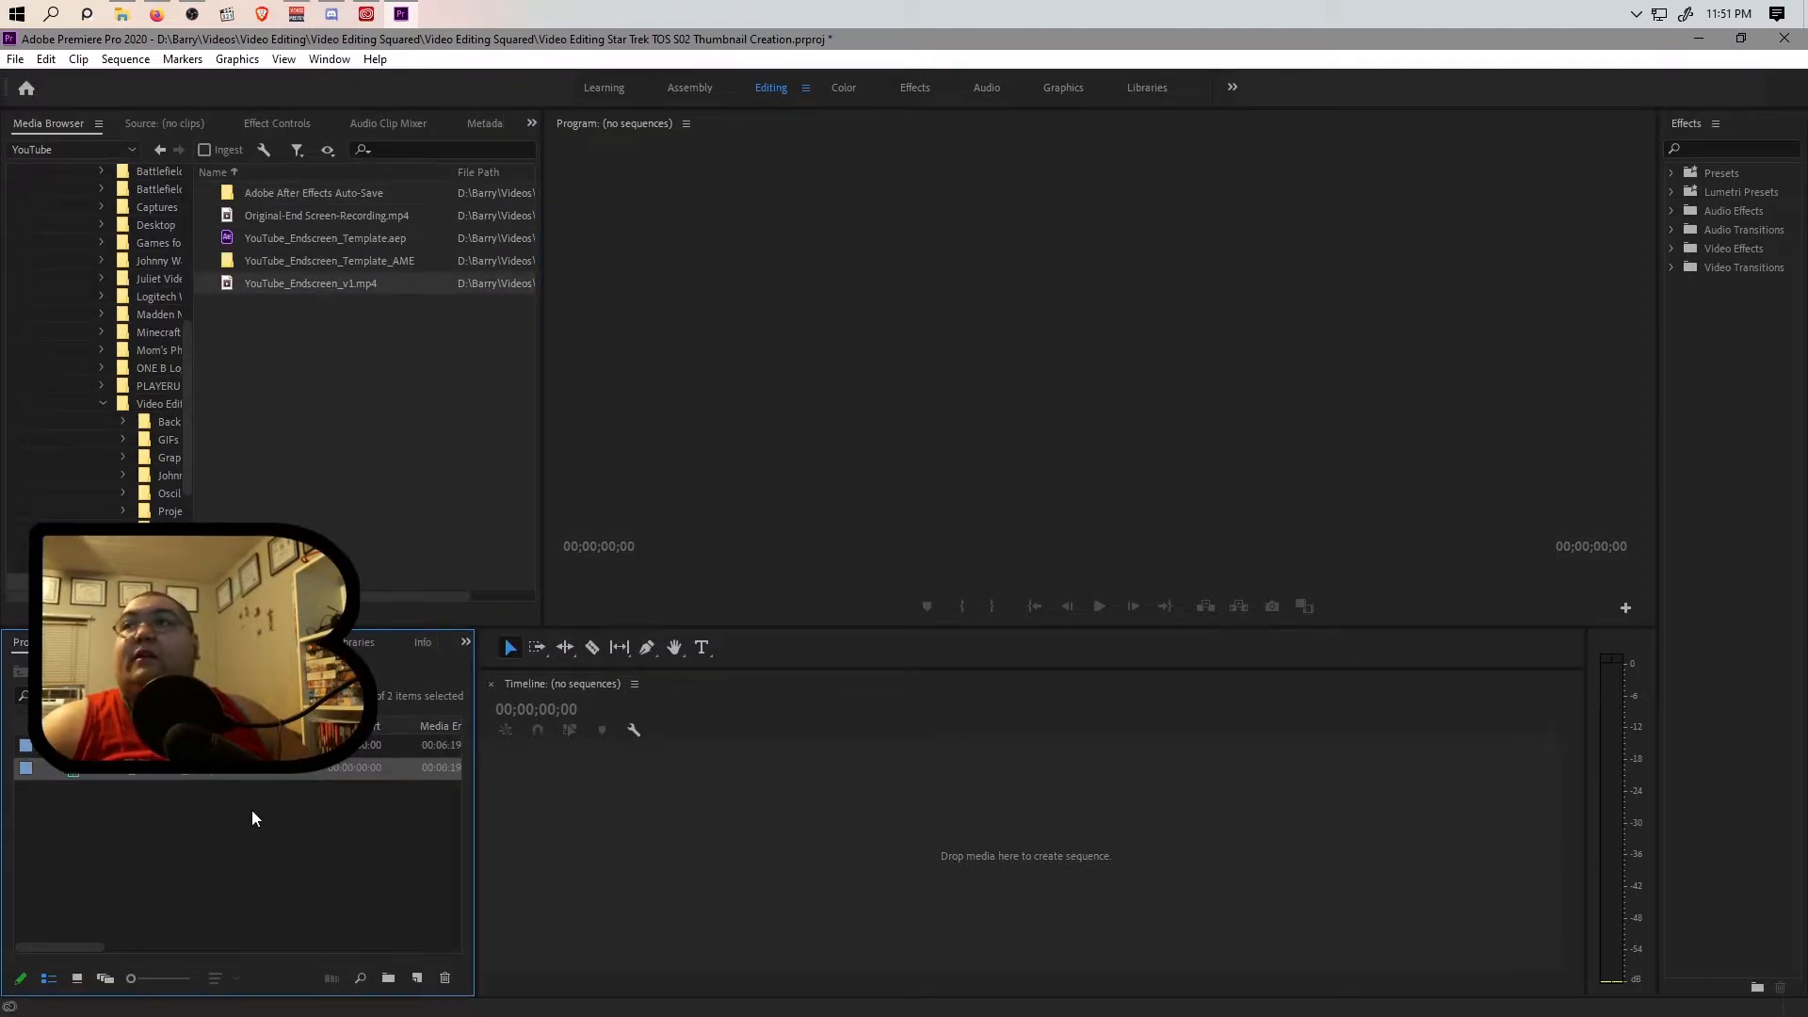
left_click_drag(311, 745, 635, 813)
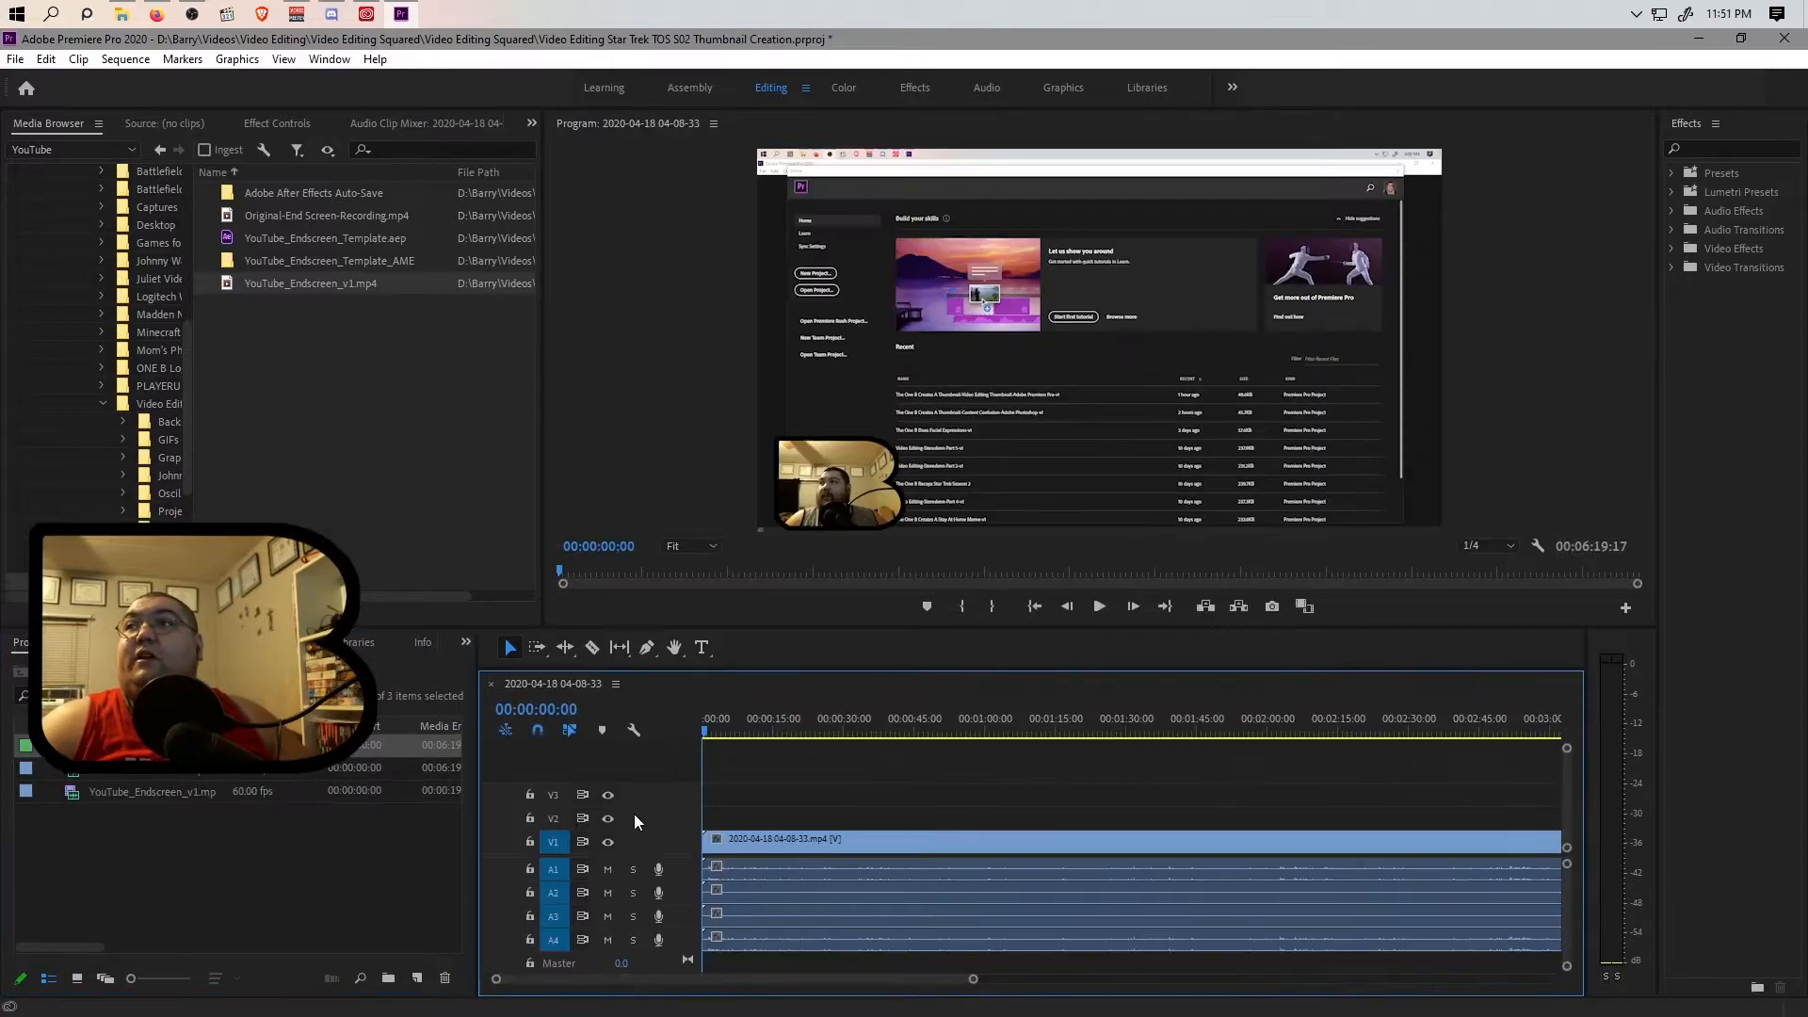
right_click(802, 872)
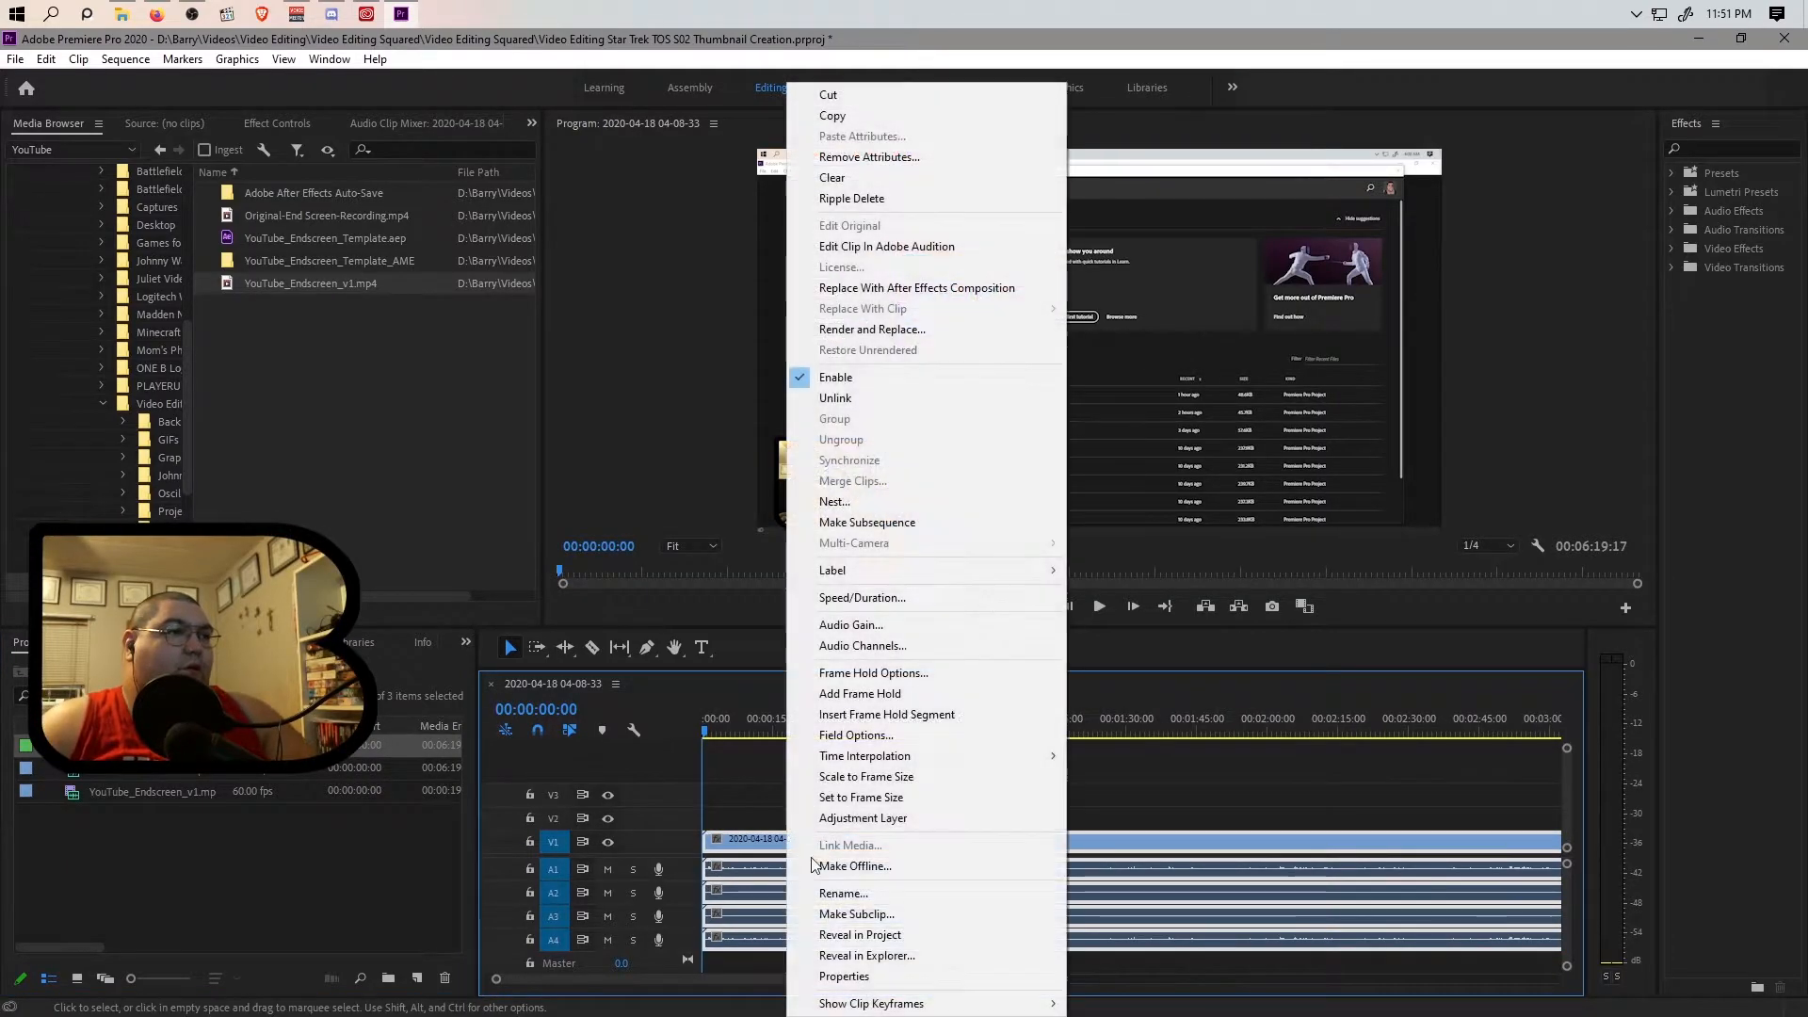
left_click(808, 396)
Try deleting the clip's audio on tracks A1, A2 and A3.
left_click(800, 874)
left_click(799, 894)
left_click(800, 912)
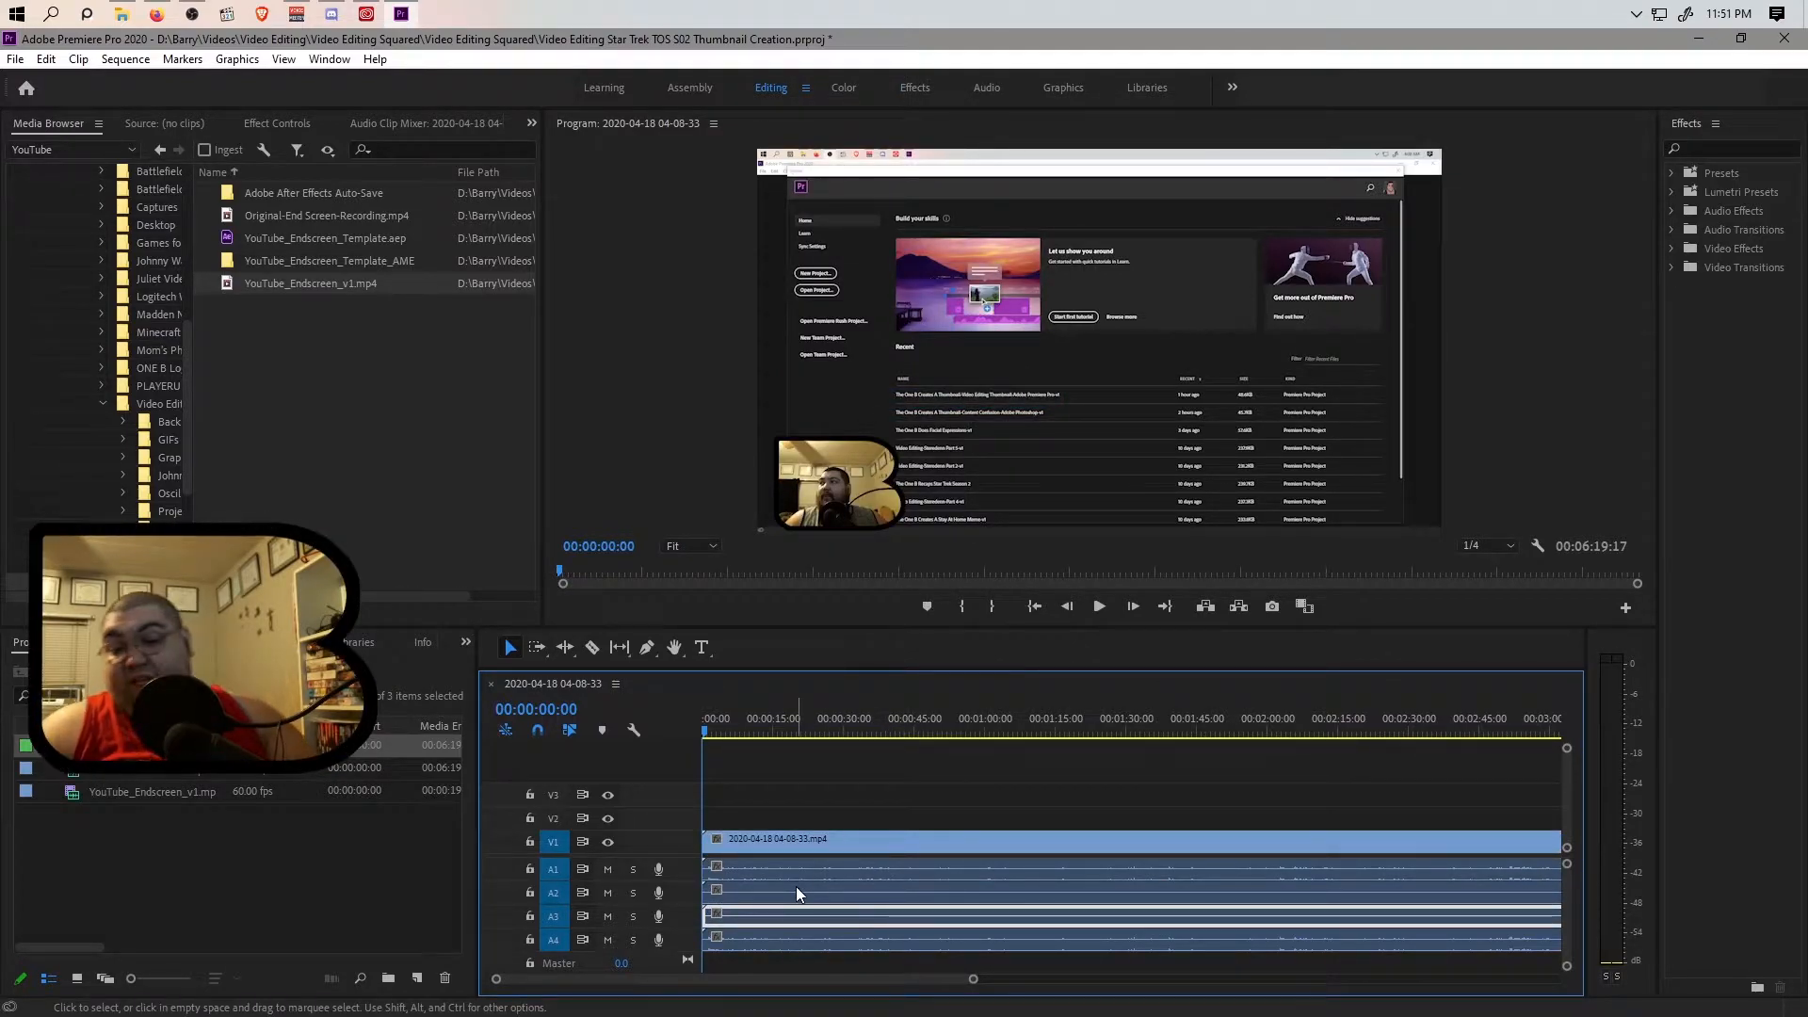
left_click(798, 889, "shift")
left_click(793, 874, "shift")
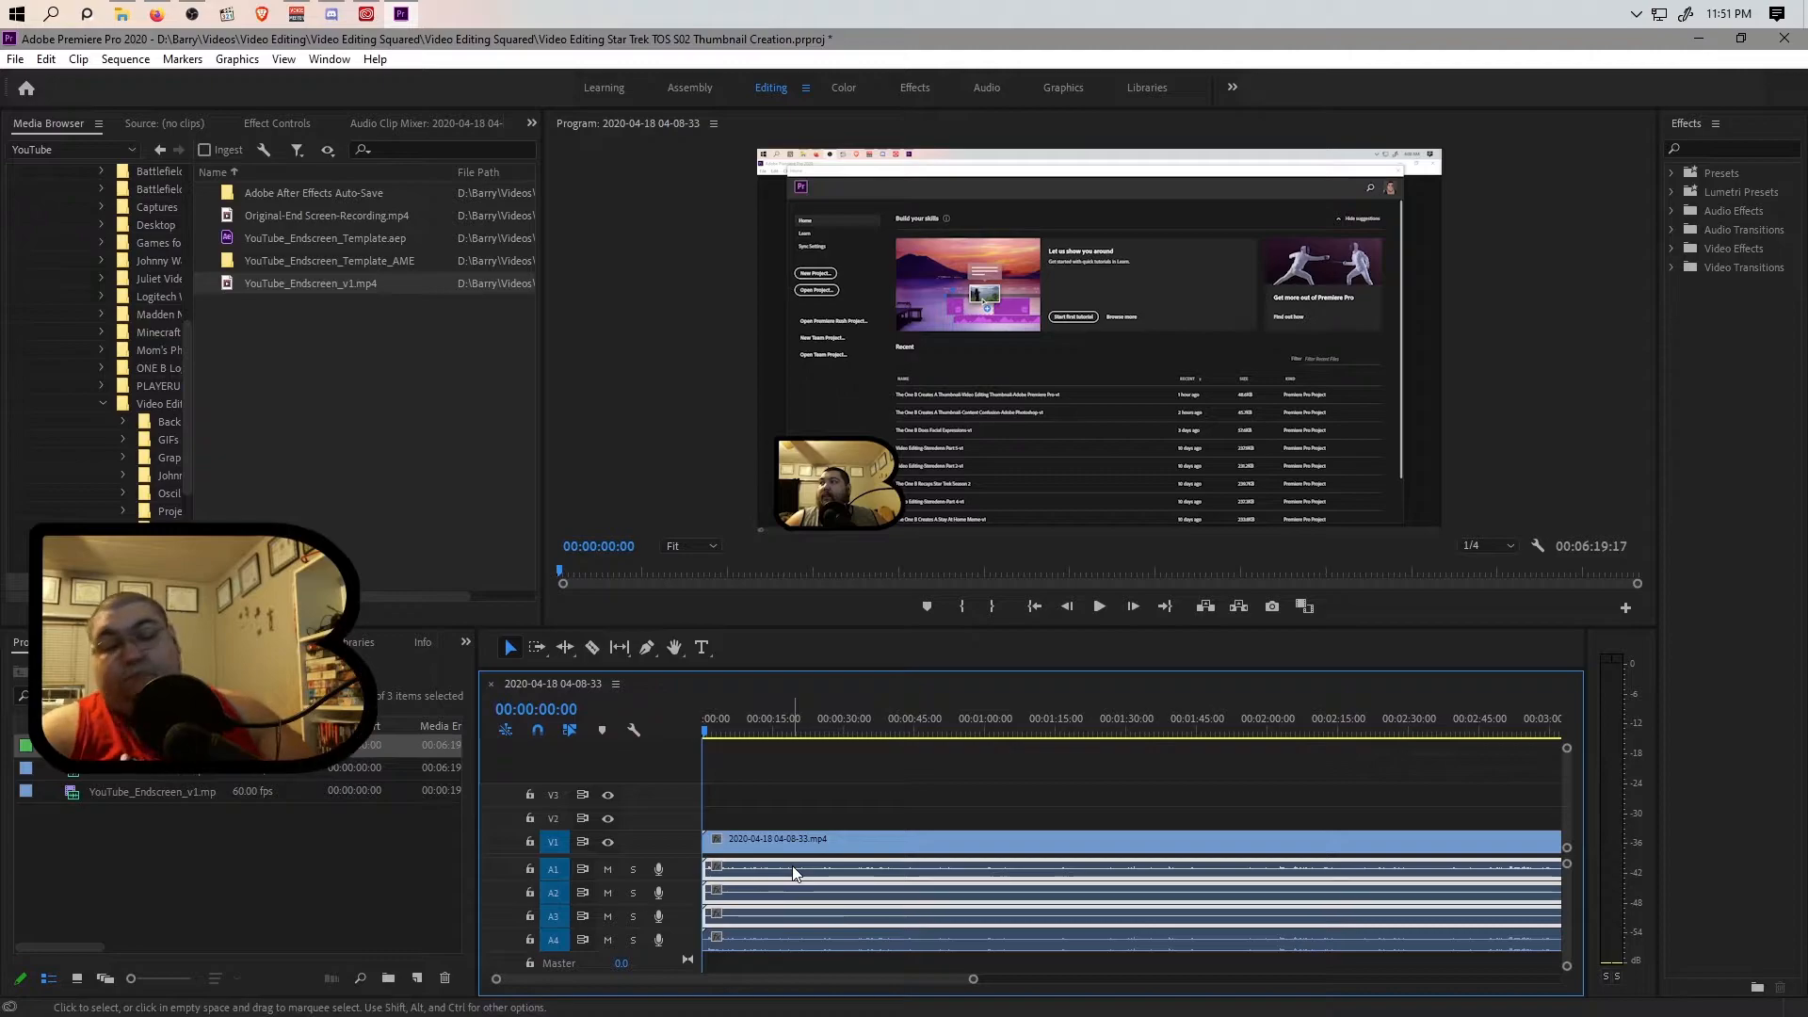
key("Delete")
Select the audio clip on track A4 and undo the deletion of the audio on A1 to A3.
left_click(795, 940)
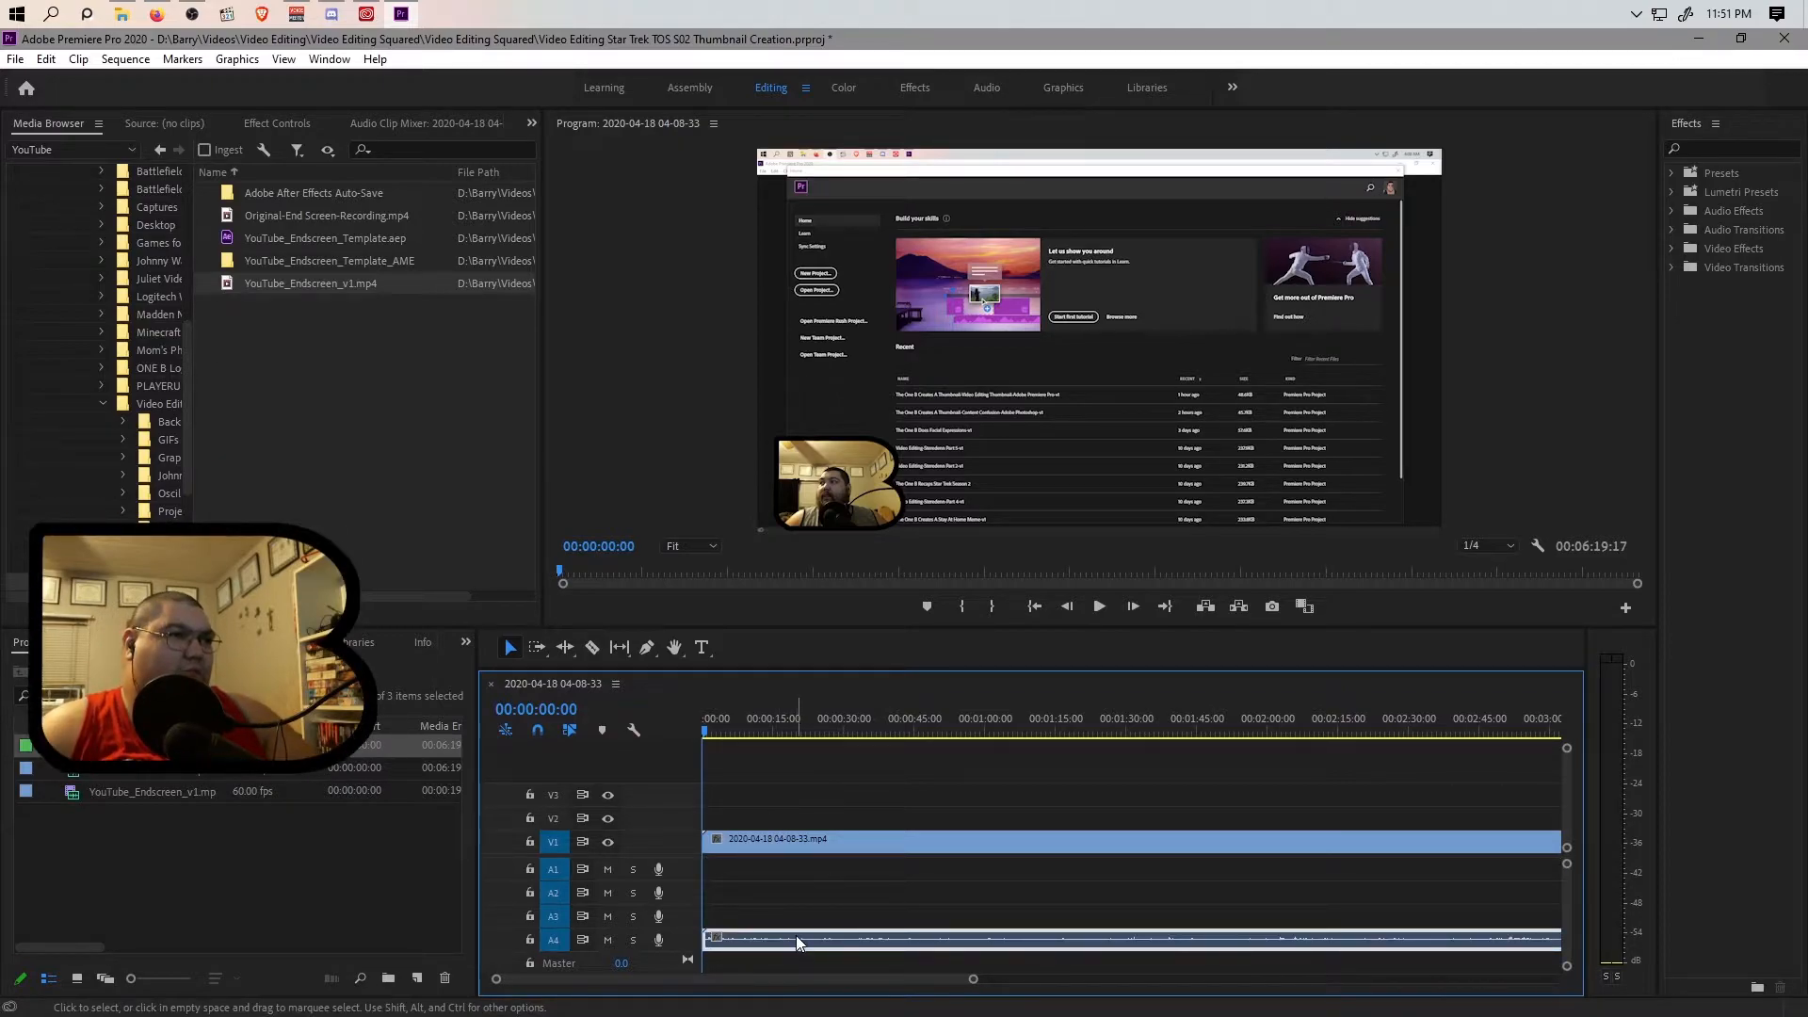
left_click_drag(795, 936, 796, 942)
key("ctrl+z")
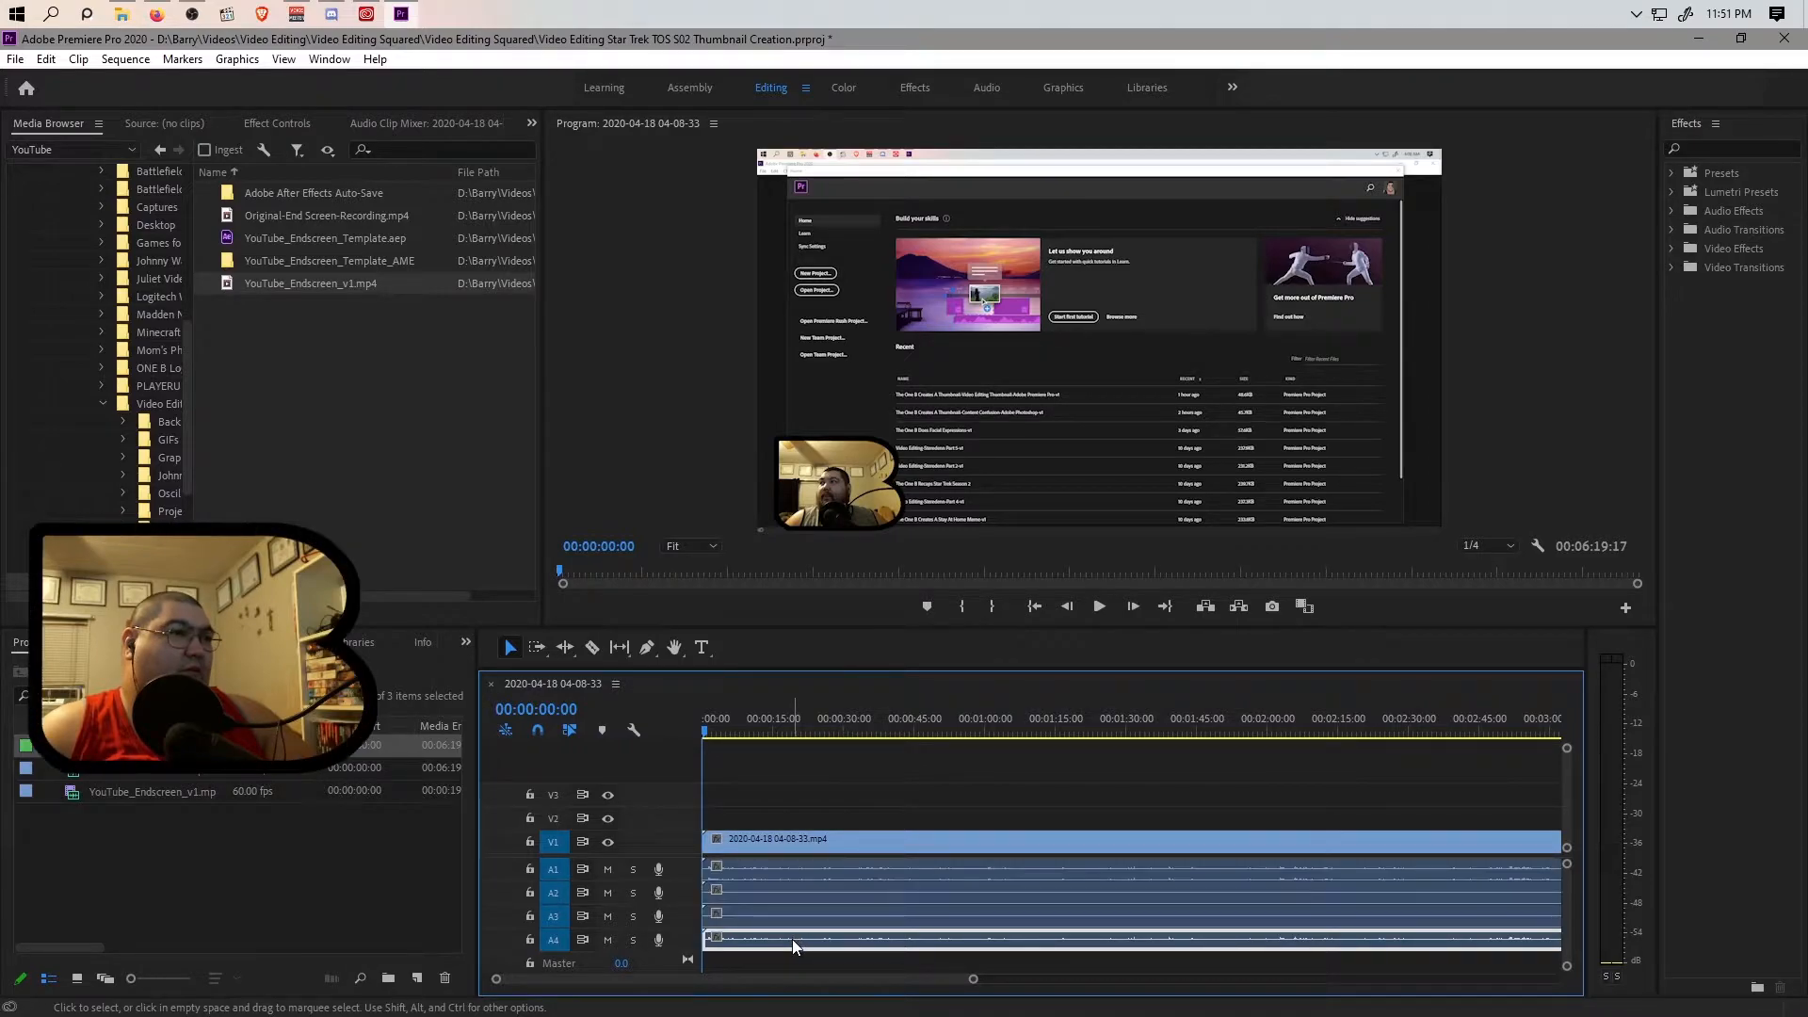
Redo the deletion of the audio on tracks A1 to A3, keeping only the audio on A4.
key("ctrl+shift+z")
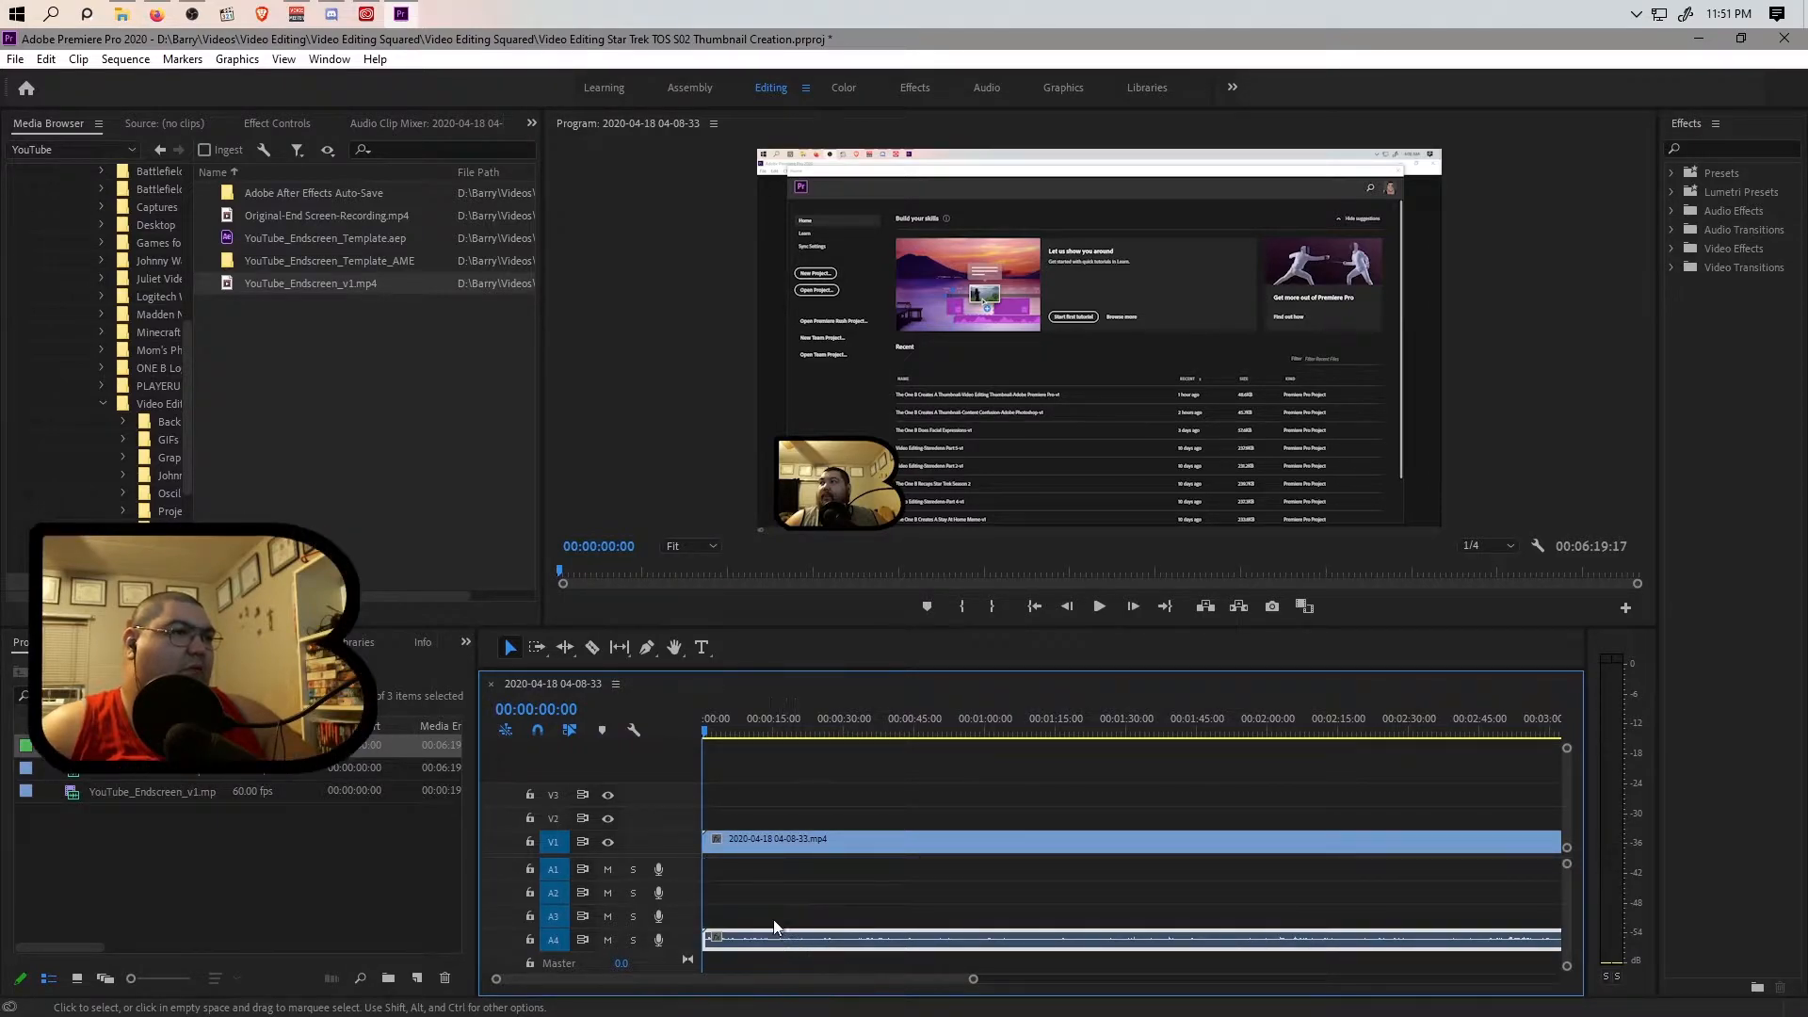
key("ctrl+z")
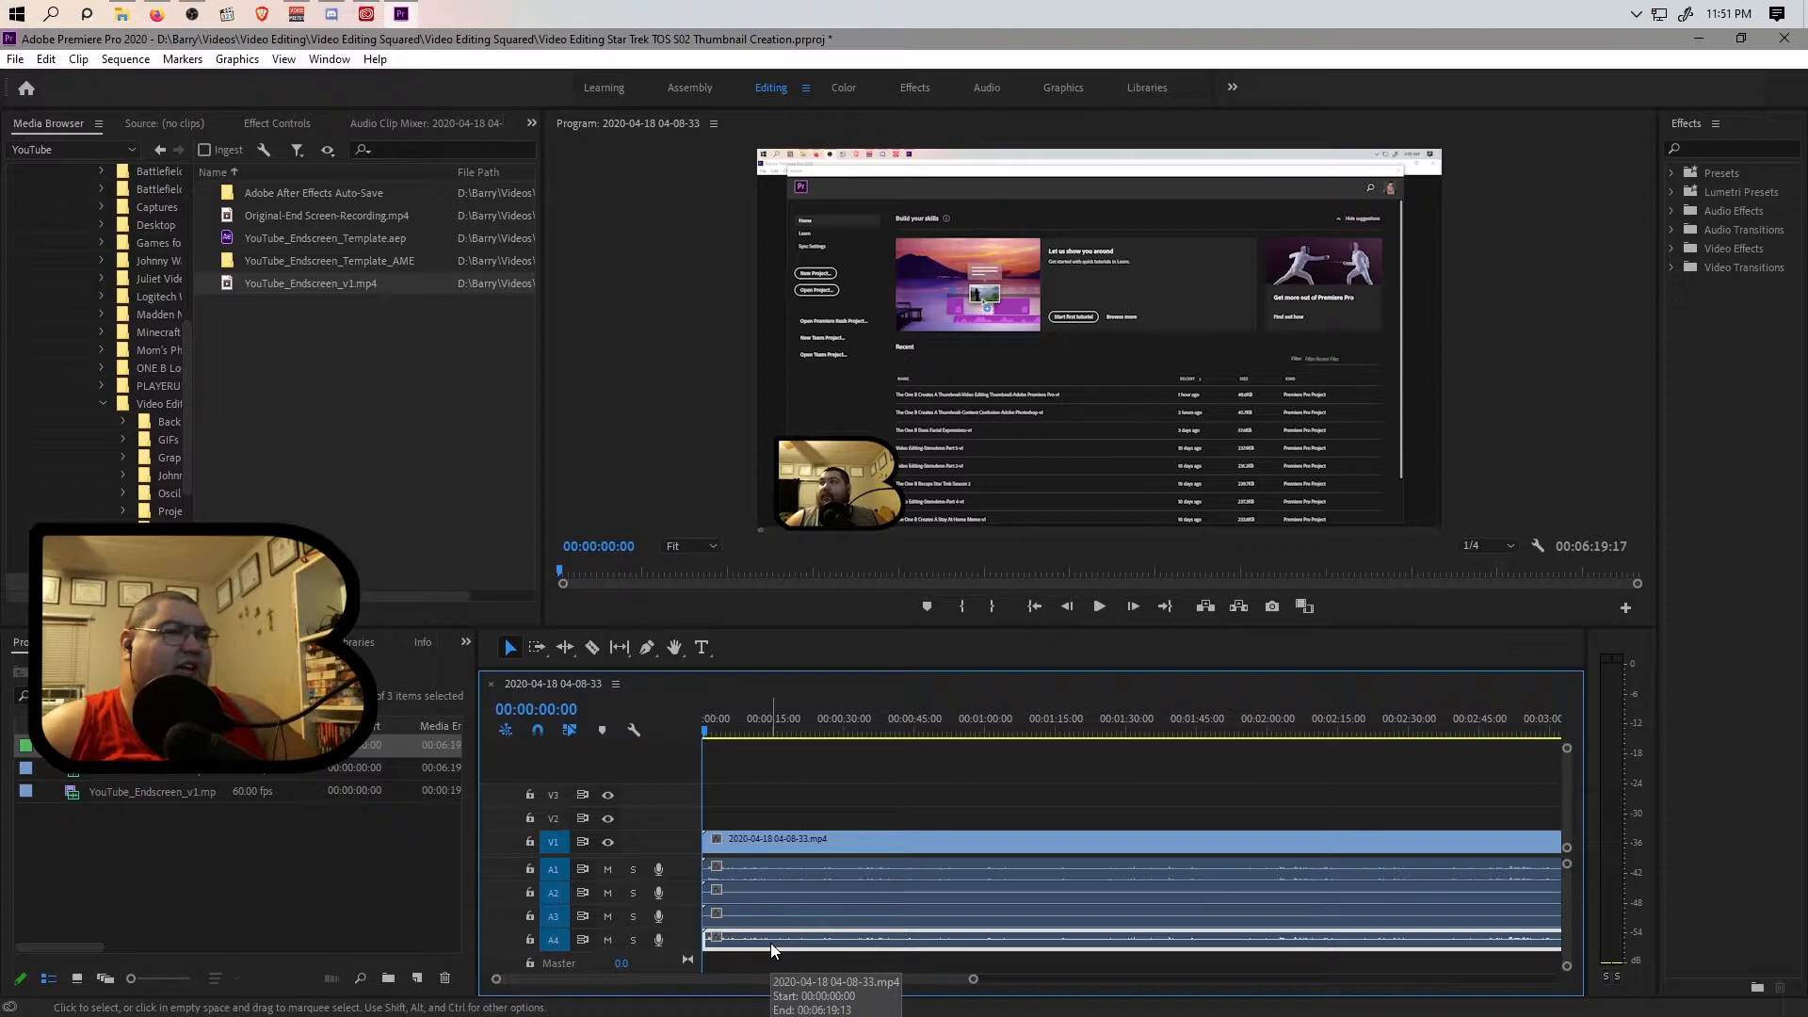
key("ctrl+shift+z")
left_click(793, 909)
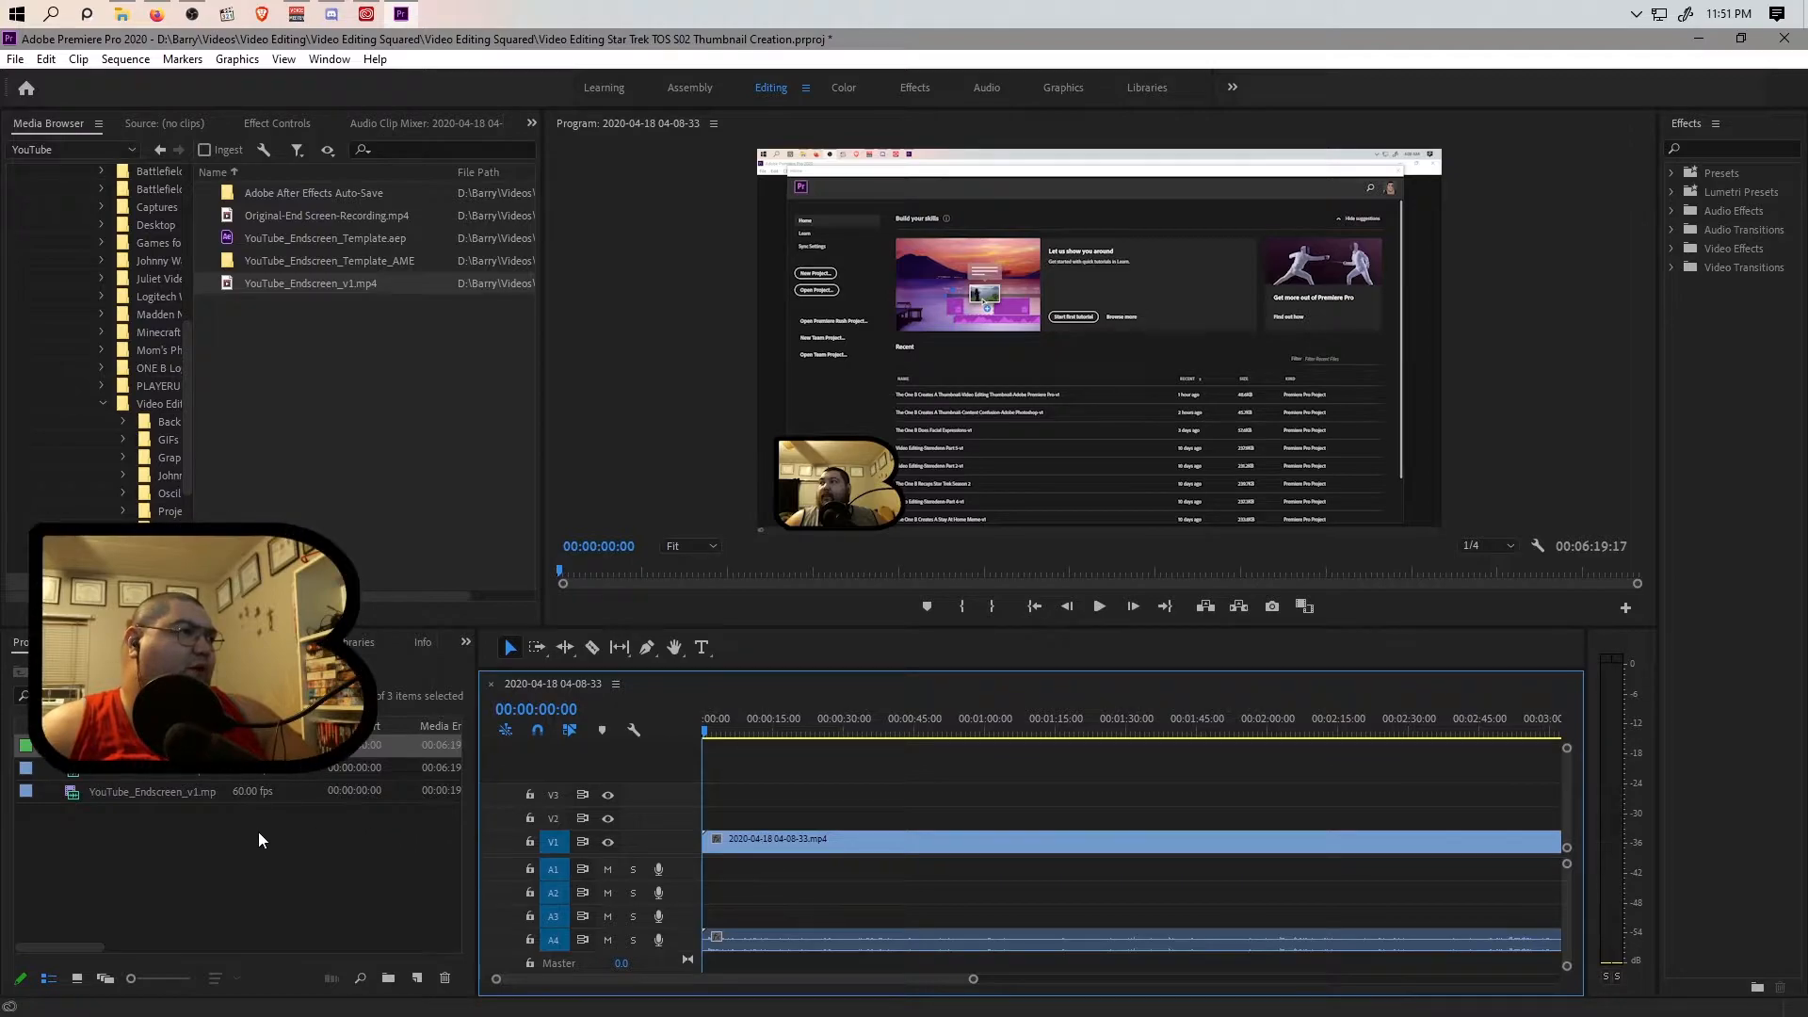
Delete all empty video tracks and all empty audio tracks from the sequence.
right_click(663, 819)
left_click(709, 725)
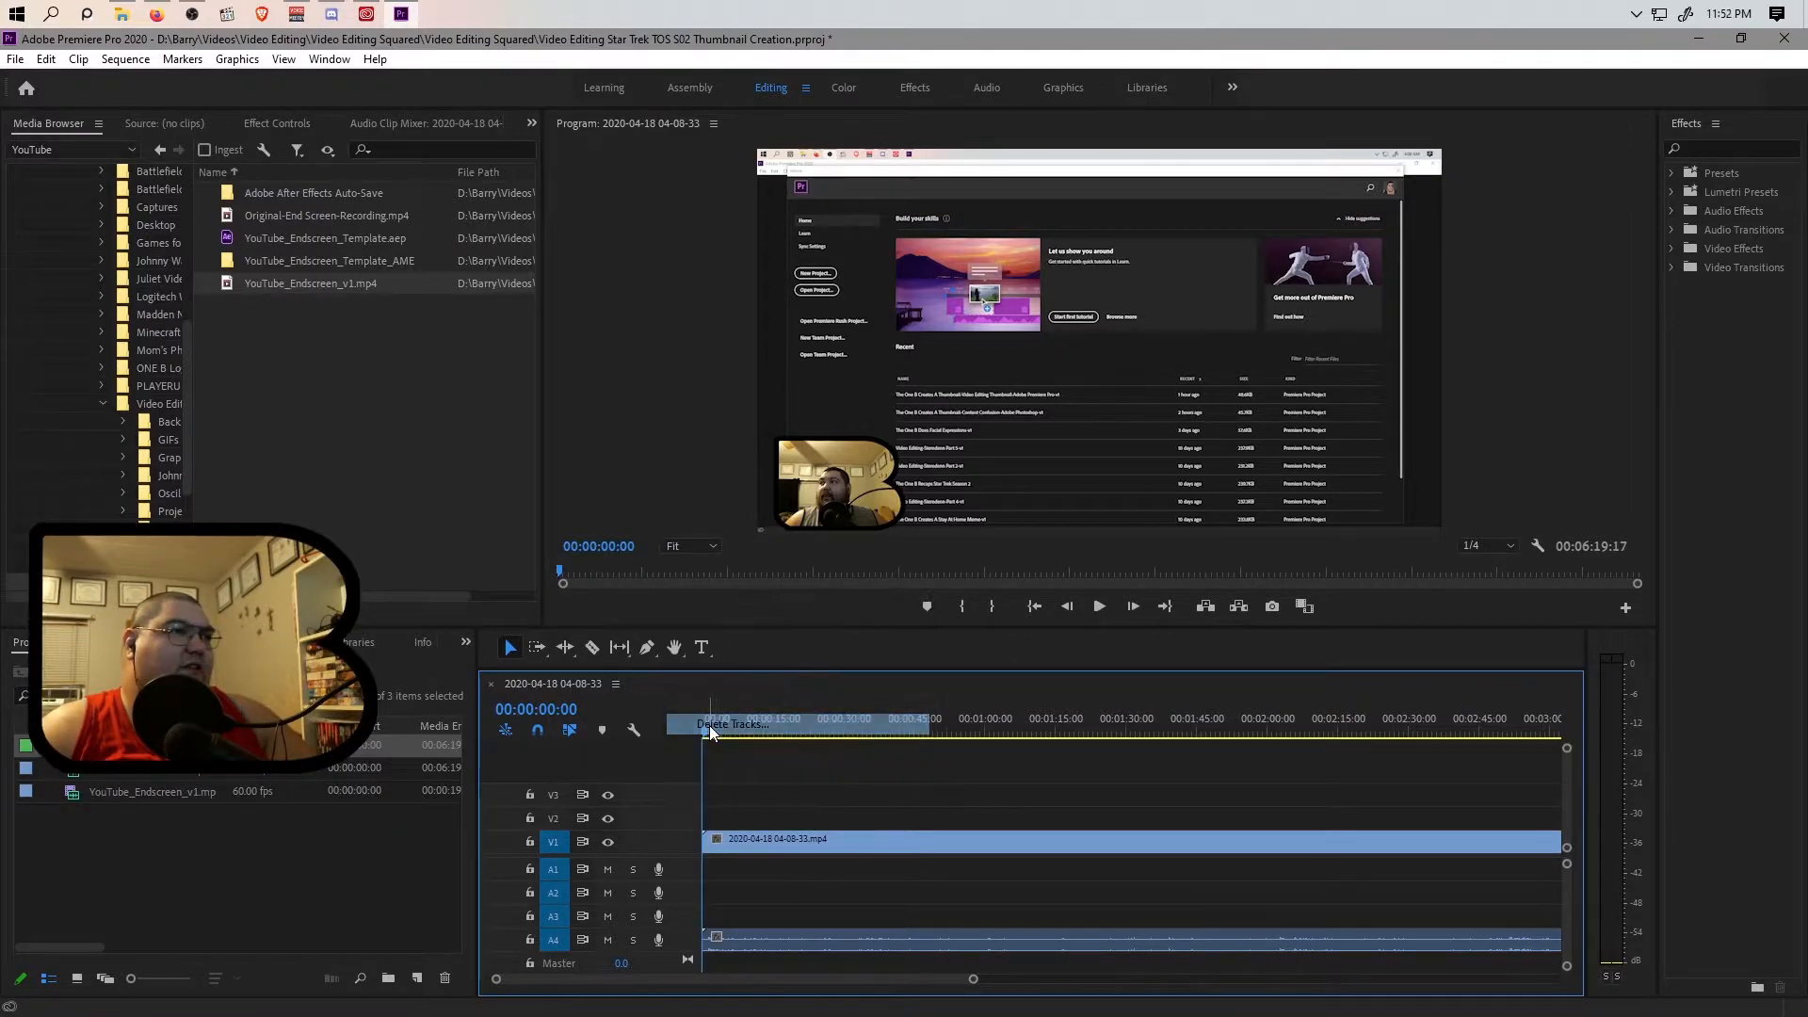
left_click(781, 522)
left_click(778, 438)
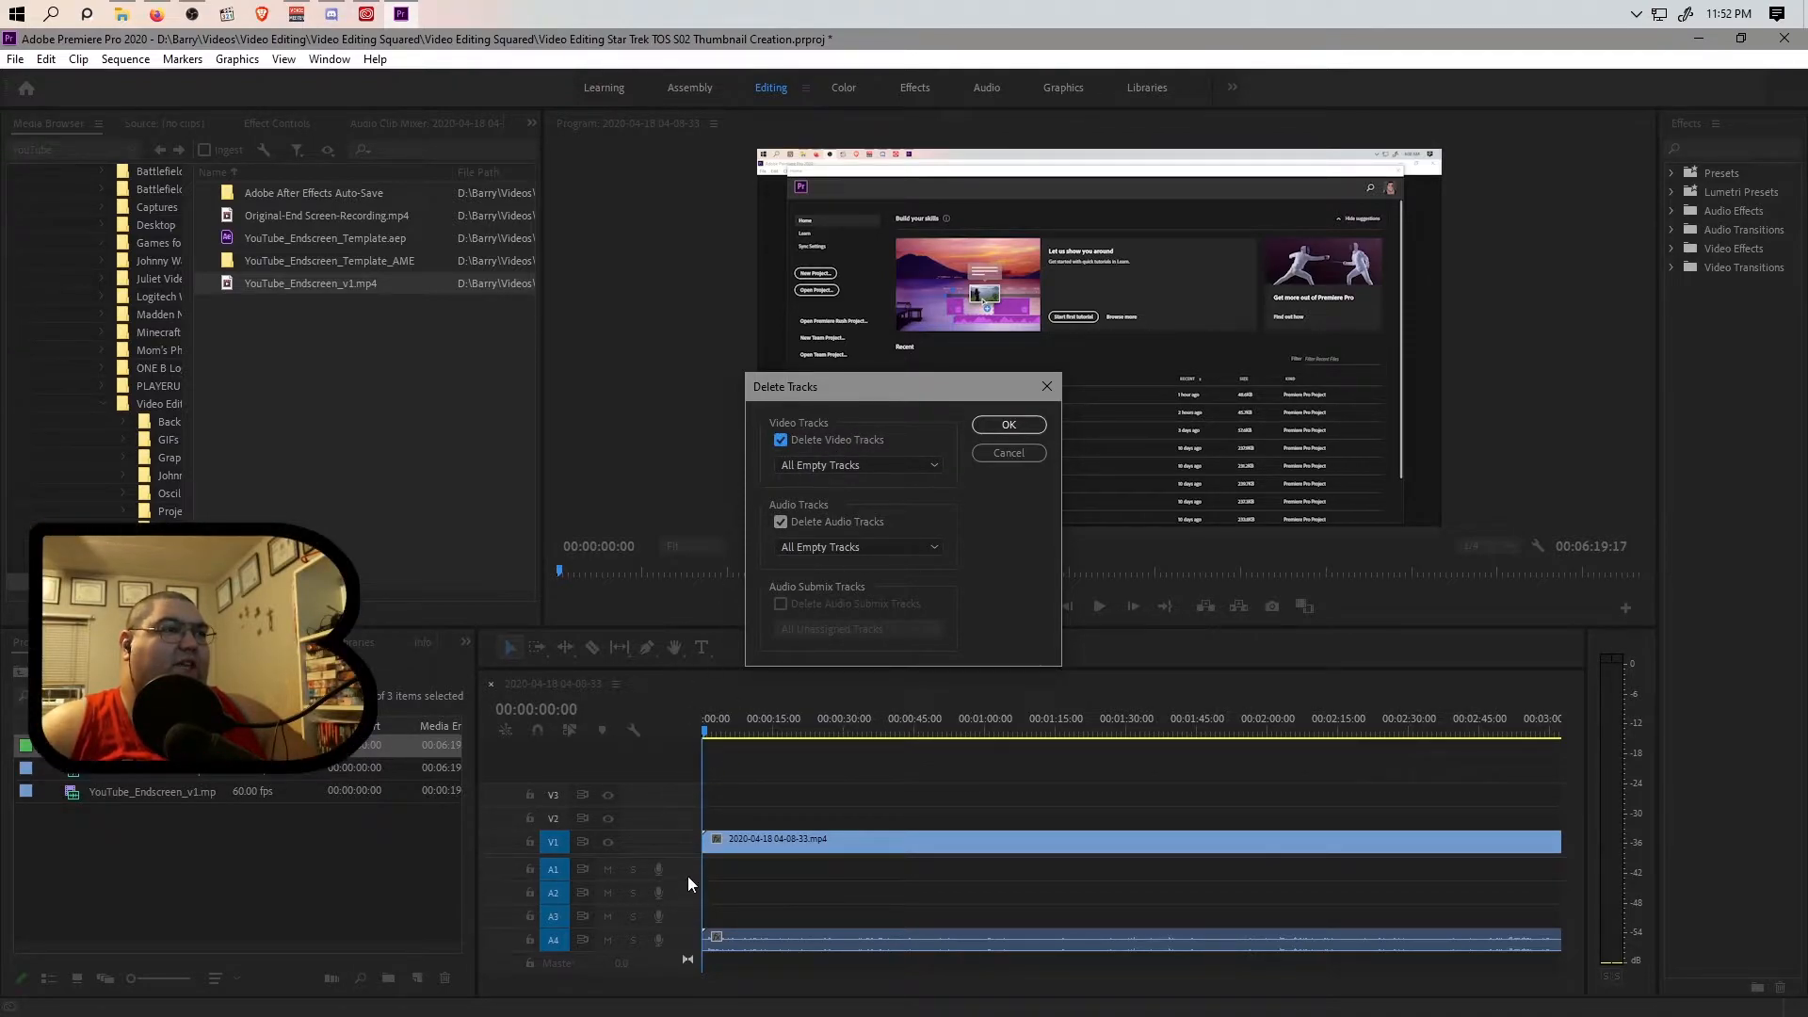
left_click(1008, 424)
left_click(330, 857)
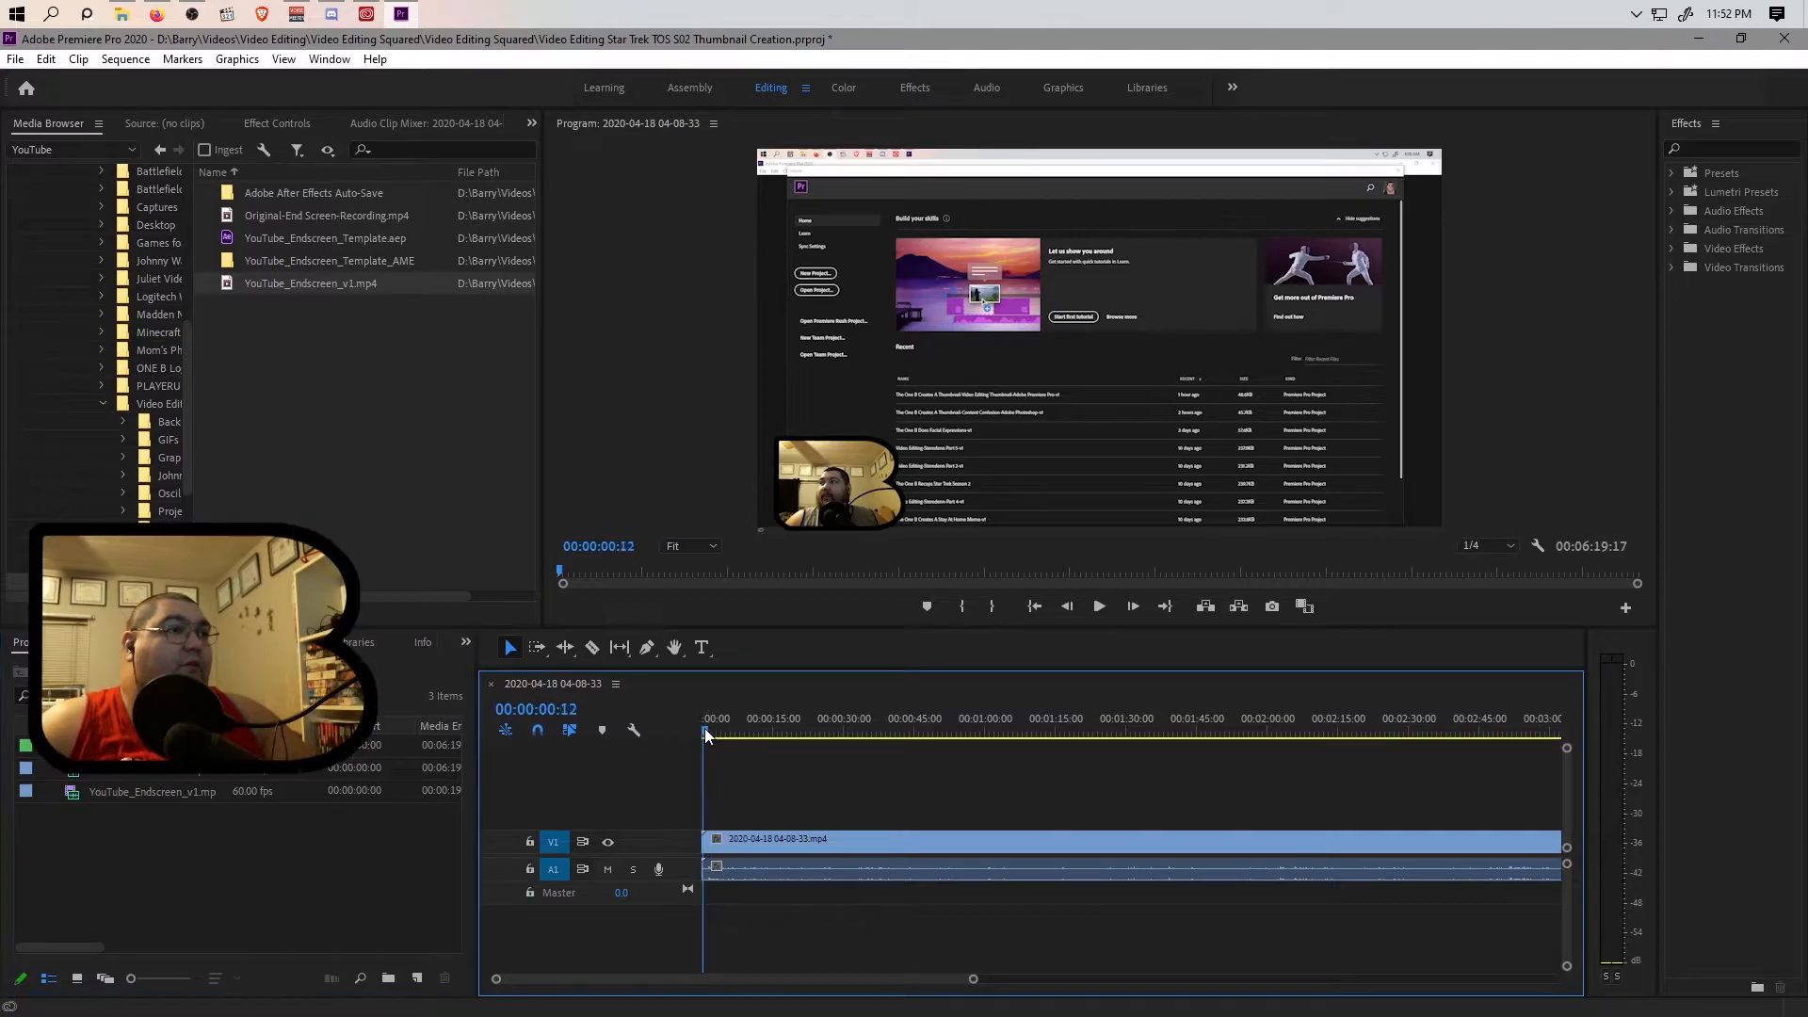
Find the start of the speech in the clip and place the playhead at 00:00:01:11.
left_click_drag(974, 978, 800, 980)
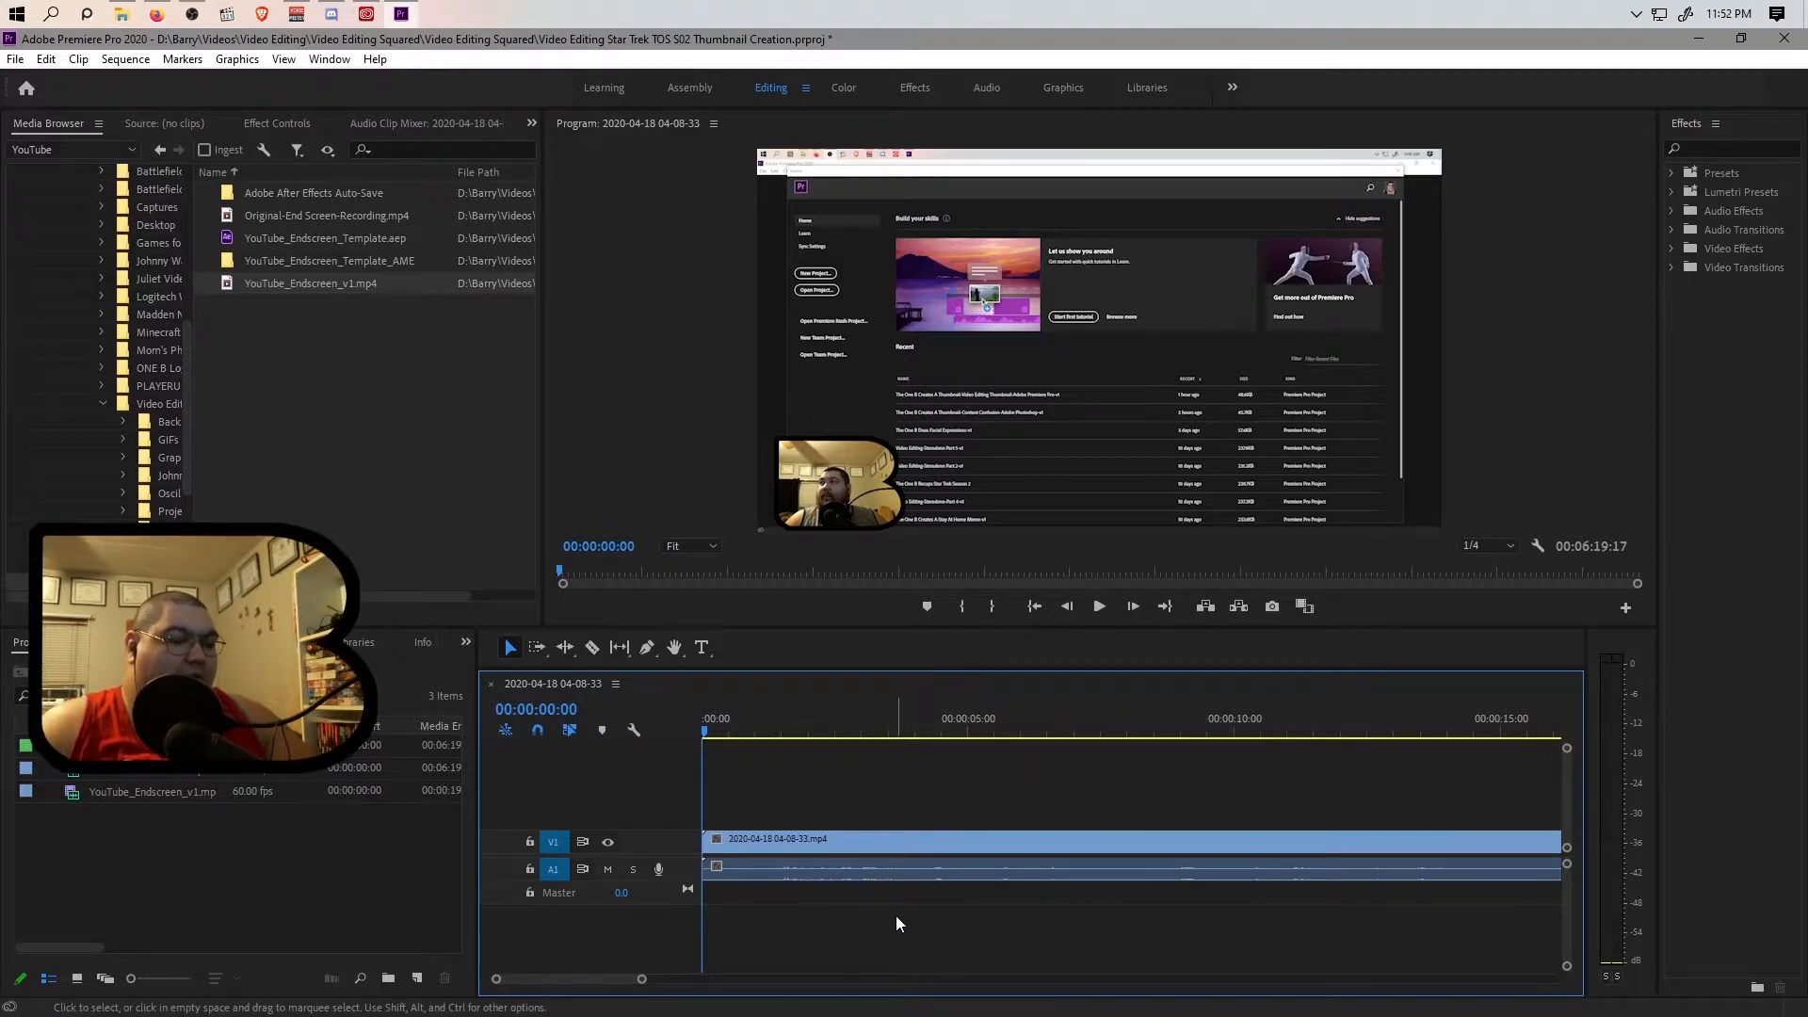
left_click(771, 732)
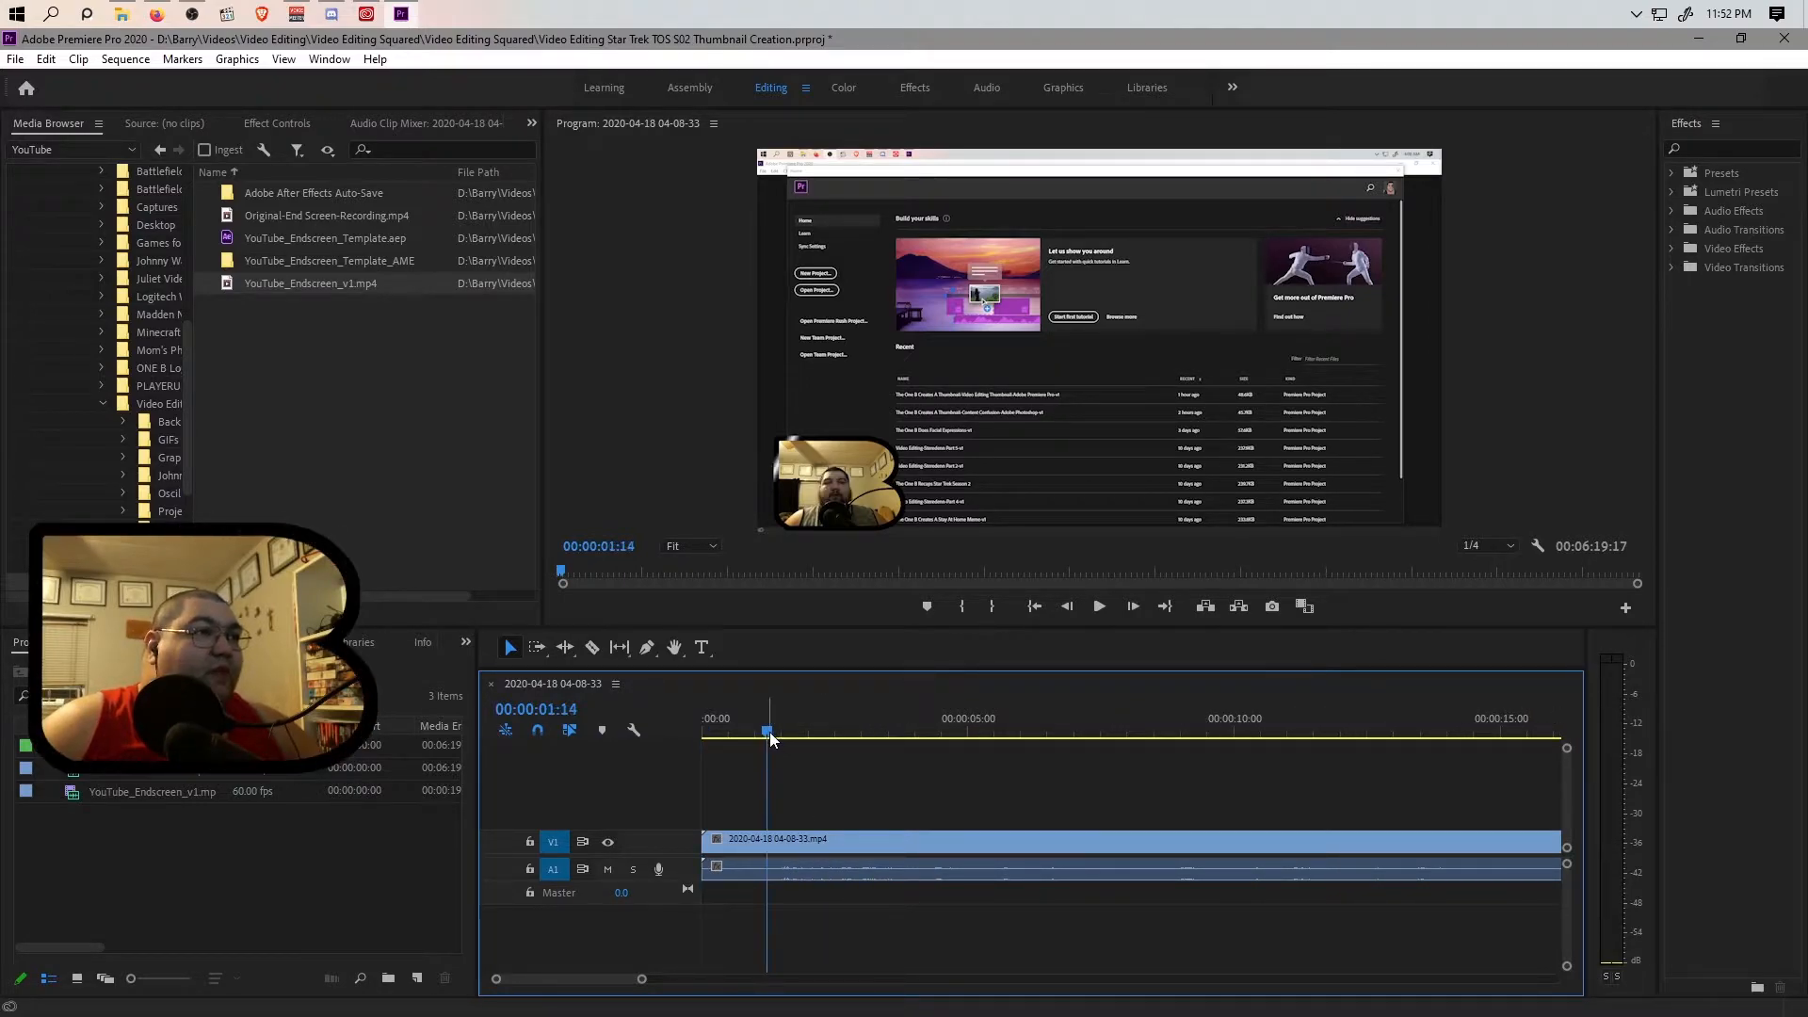
key("space")
left_click(798, 731)
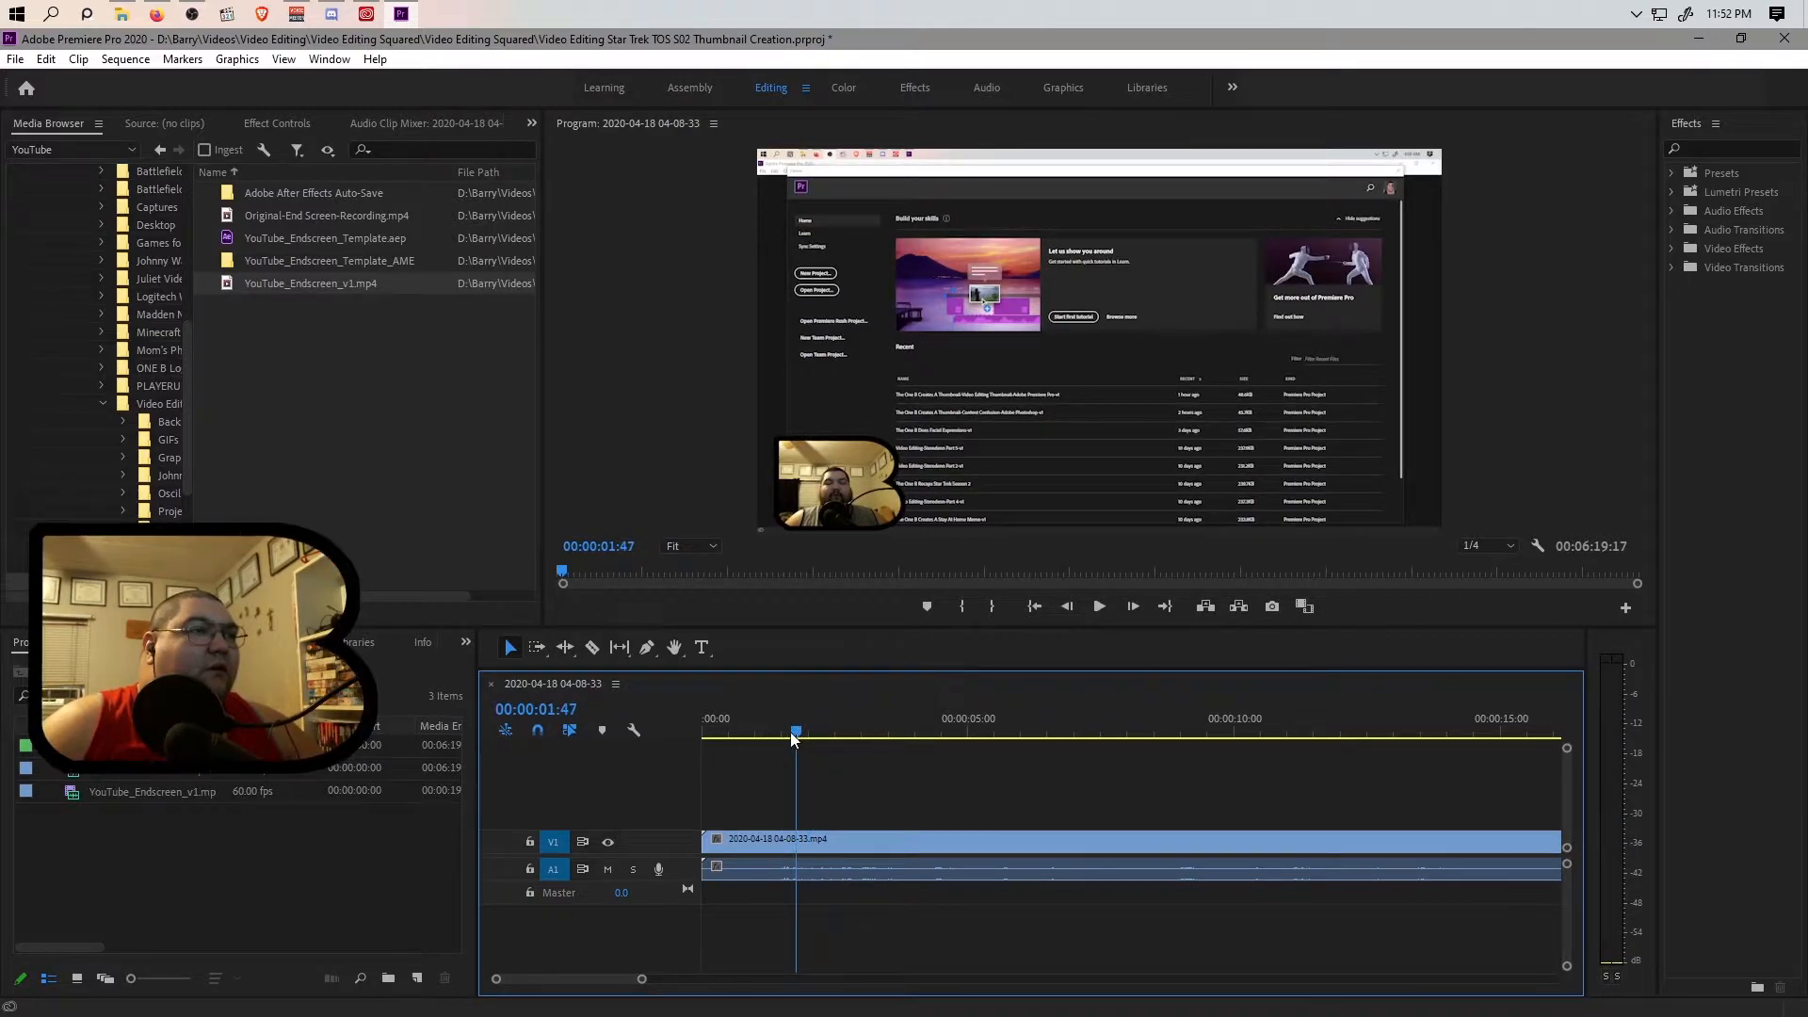
left_click(766, 733)
left_click(780, 733)
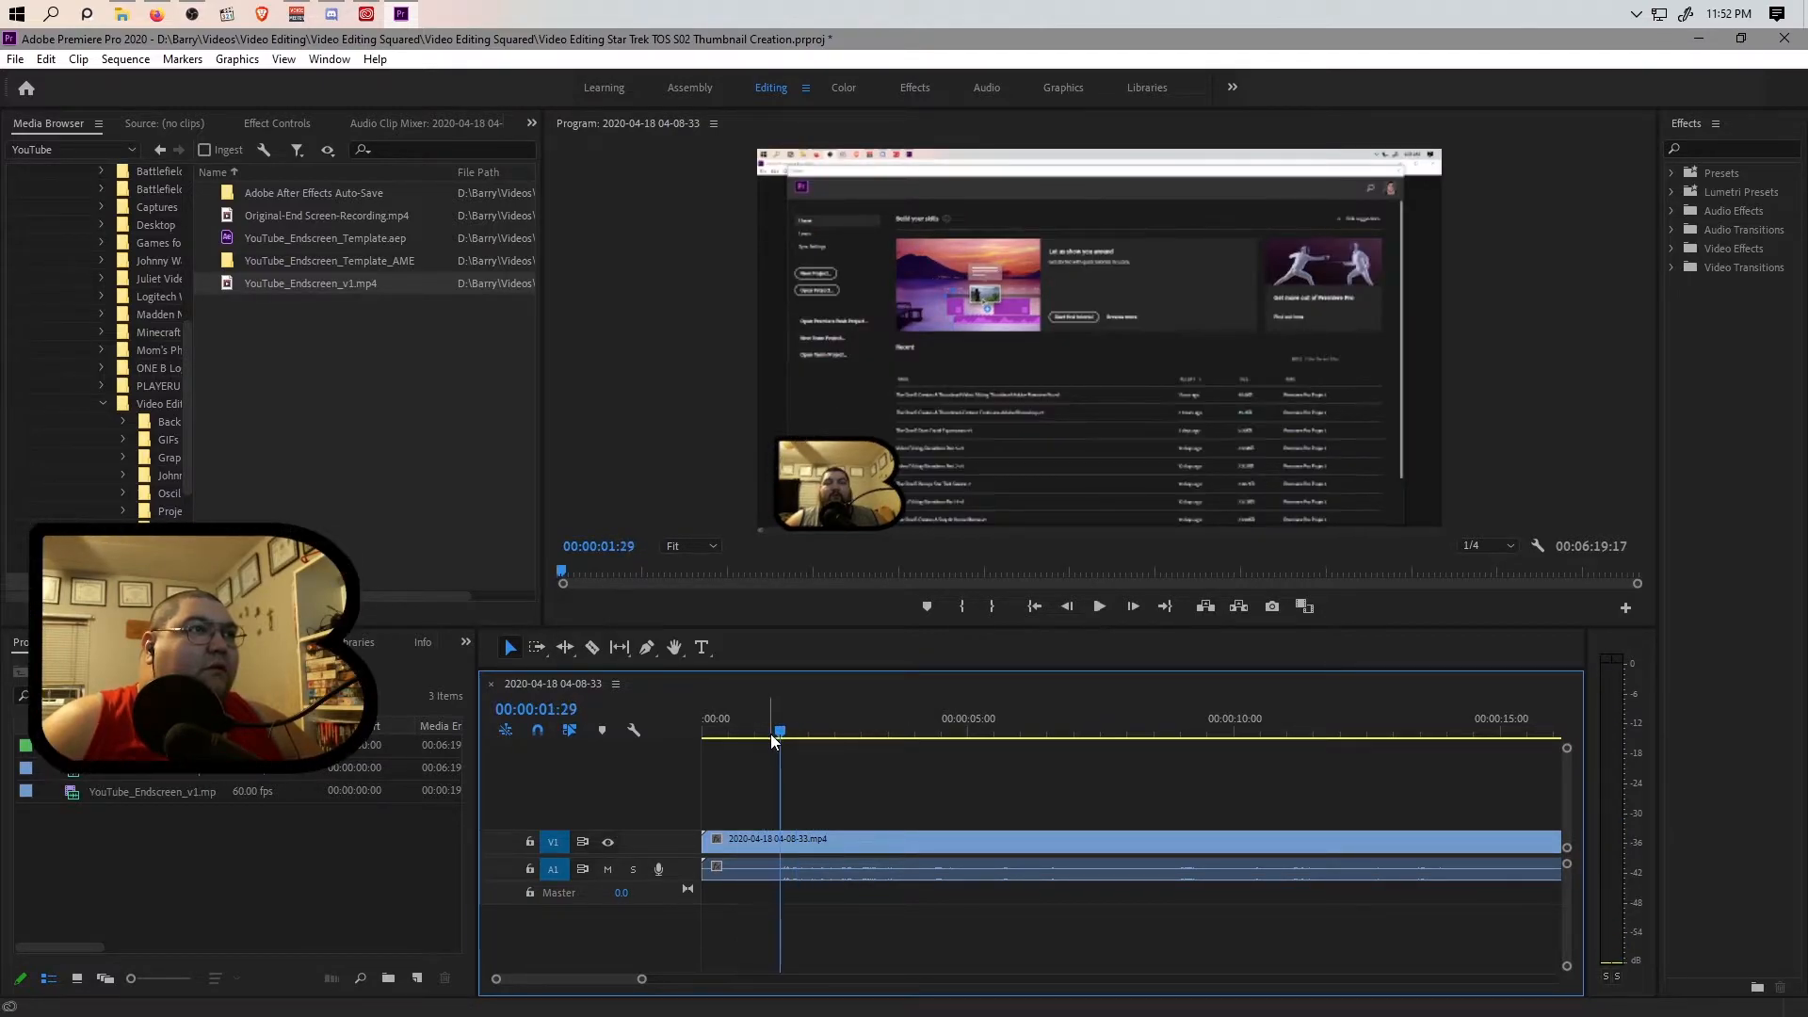
left_click_drag(778, 737, 765, 739)
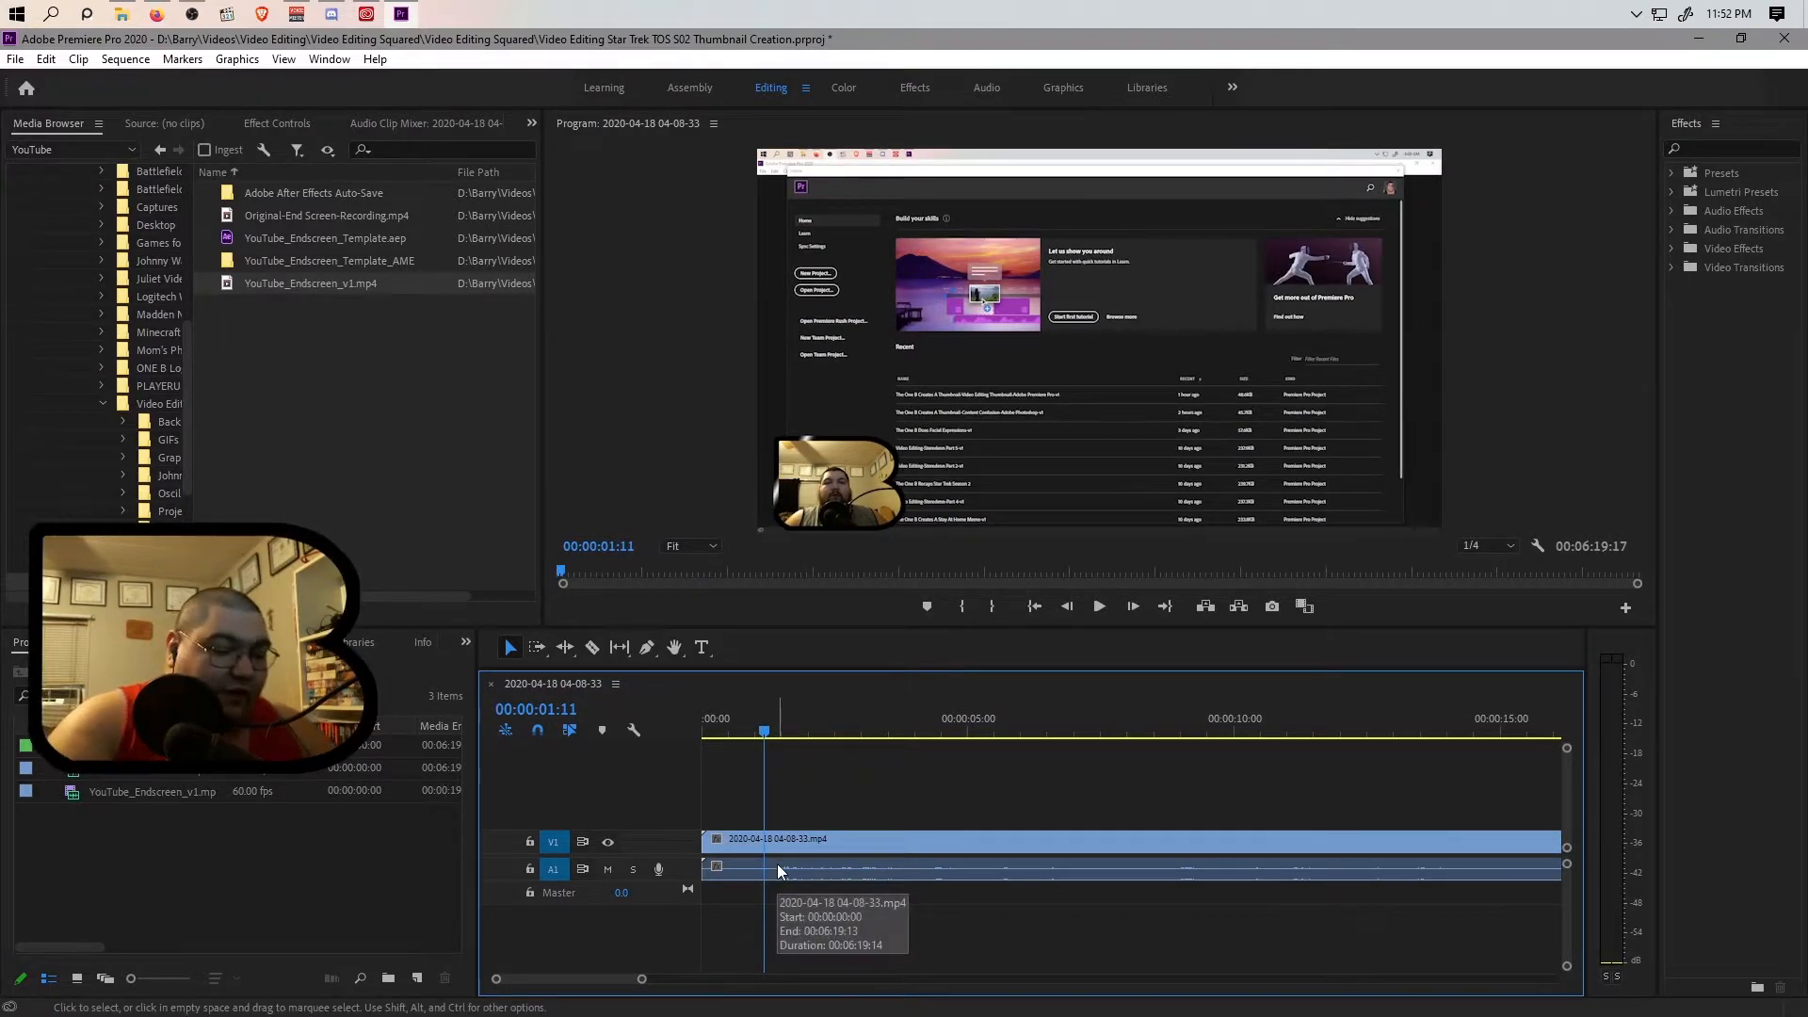
Try splitting the unlinked video and audio at 00:00:01:11, and undo the split.
key("ctrl+k")
left_click(738, 845)
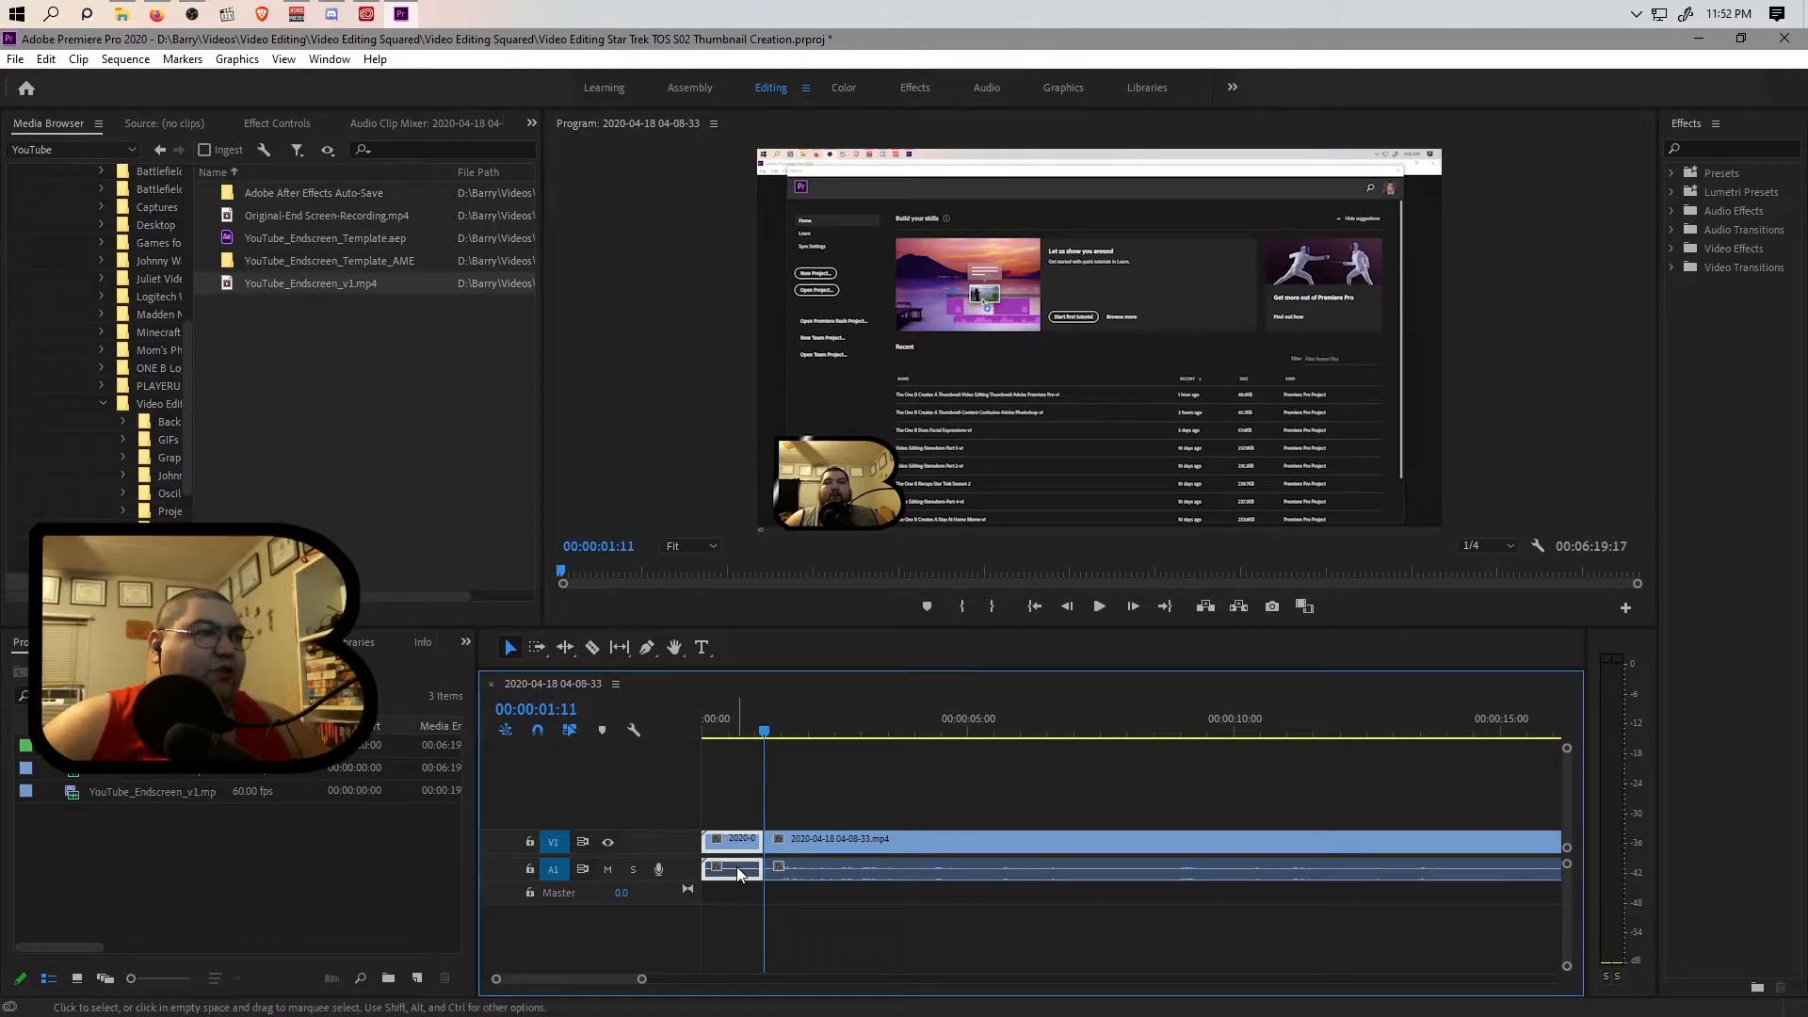
key("ctrl+z")
Link the video clip with its audio again and split both at 00:00:01:11.
right_click(747, 844)
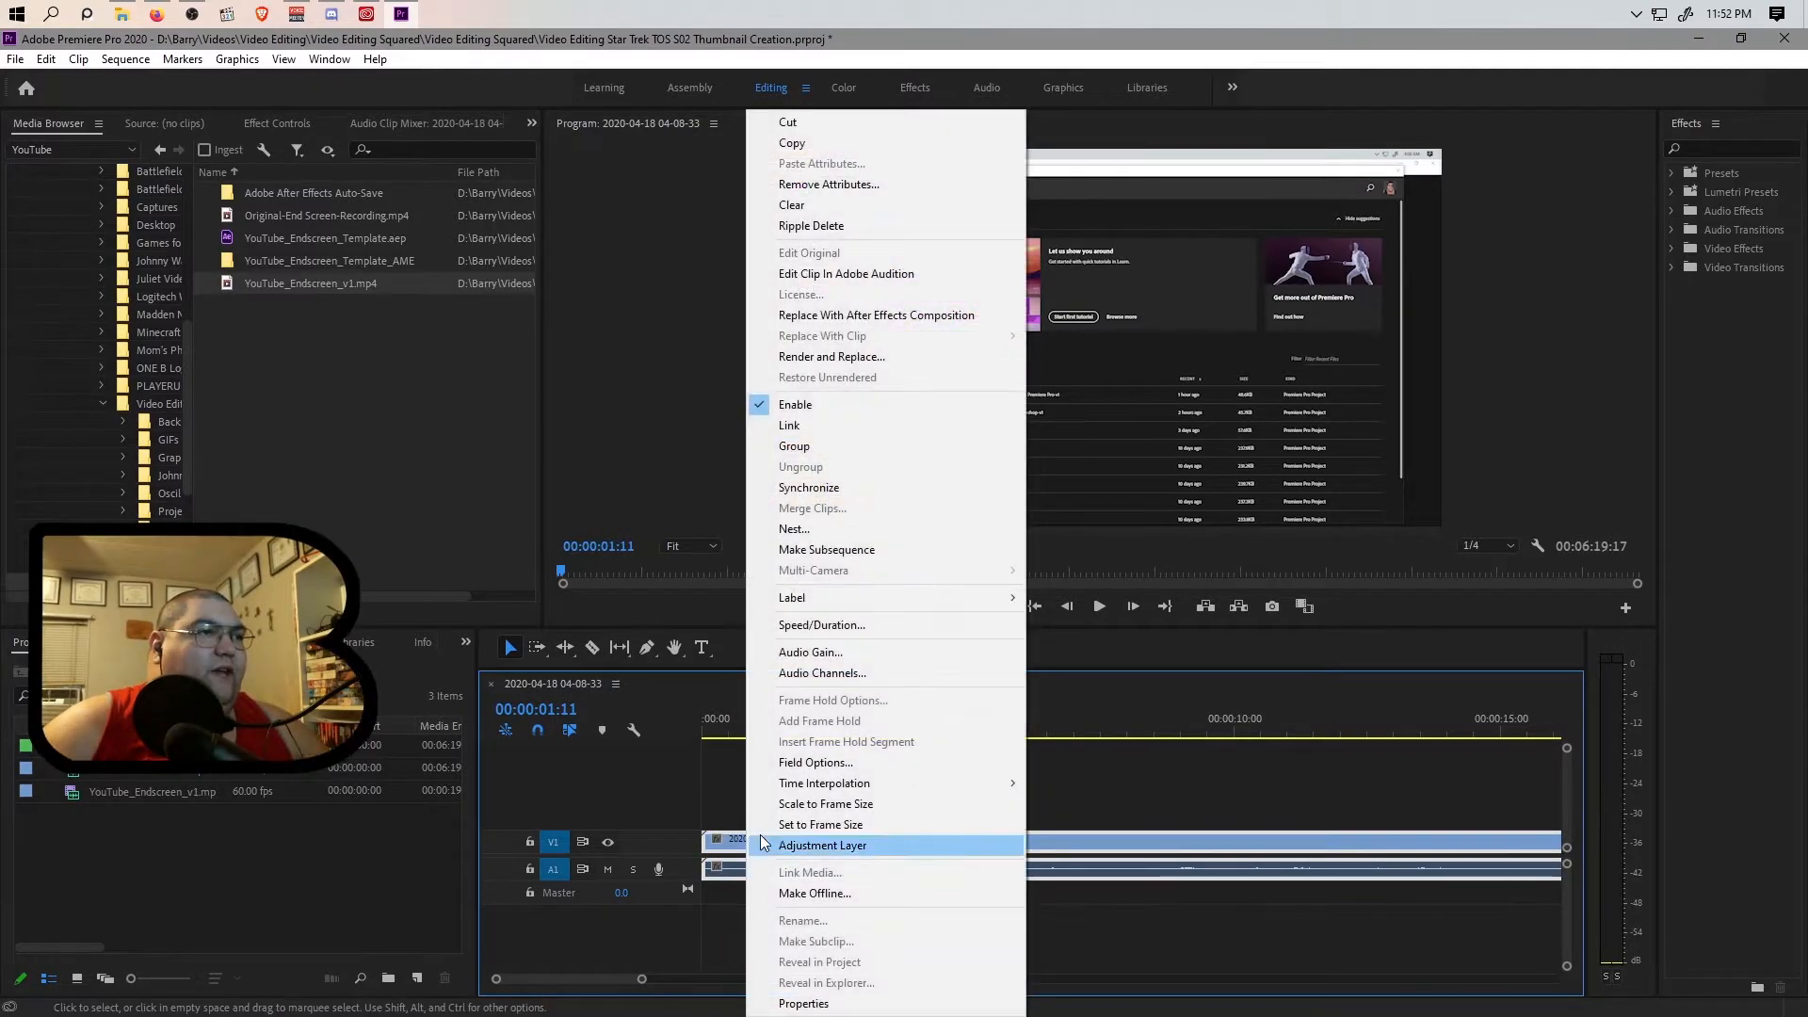
left_click(789, 425)
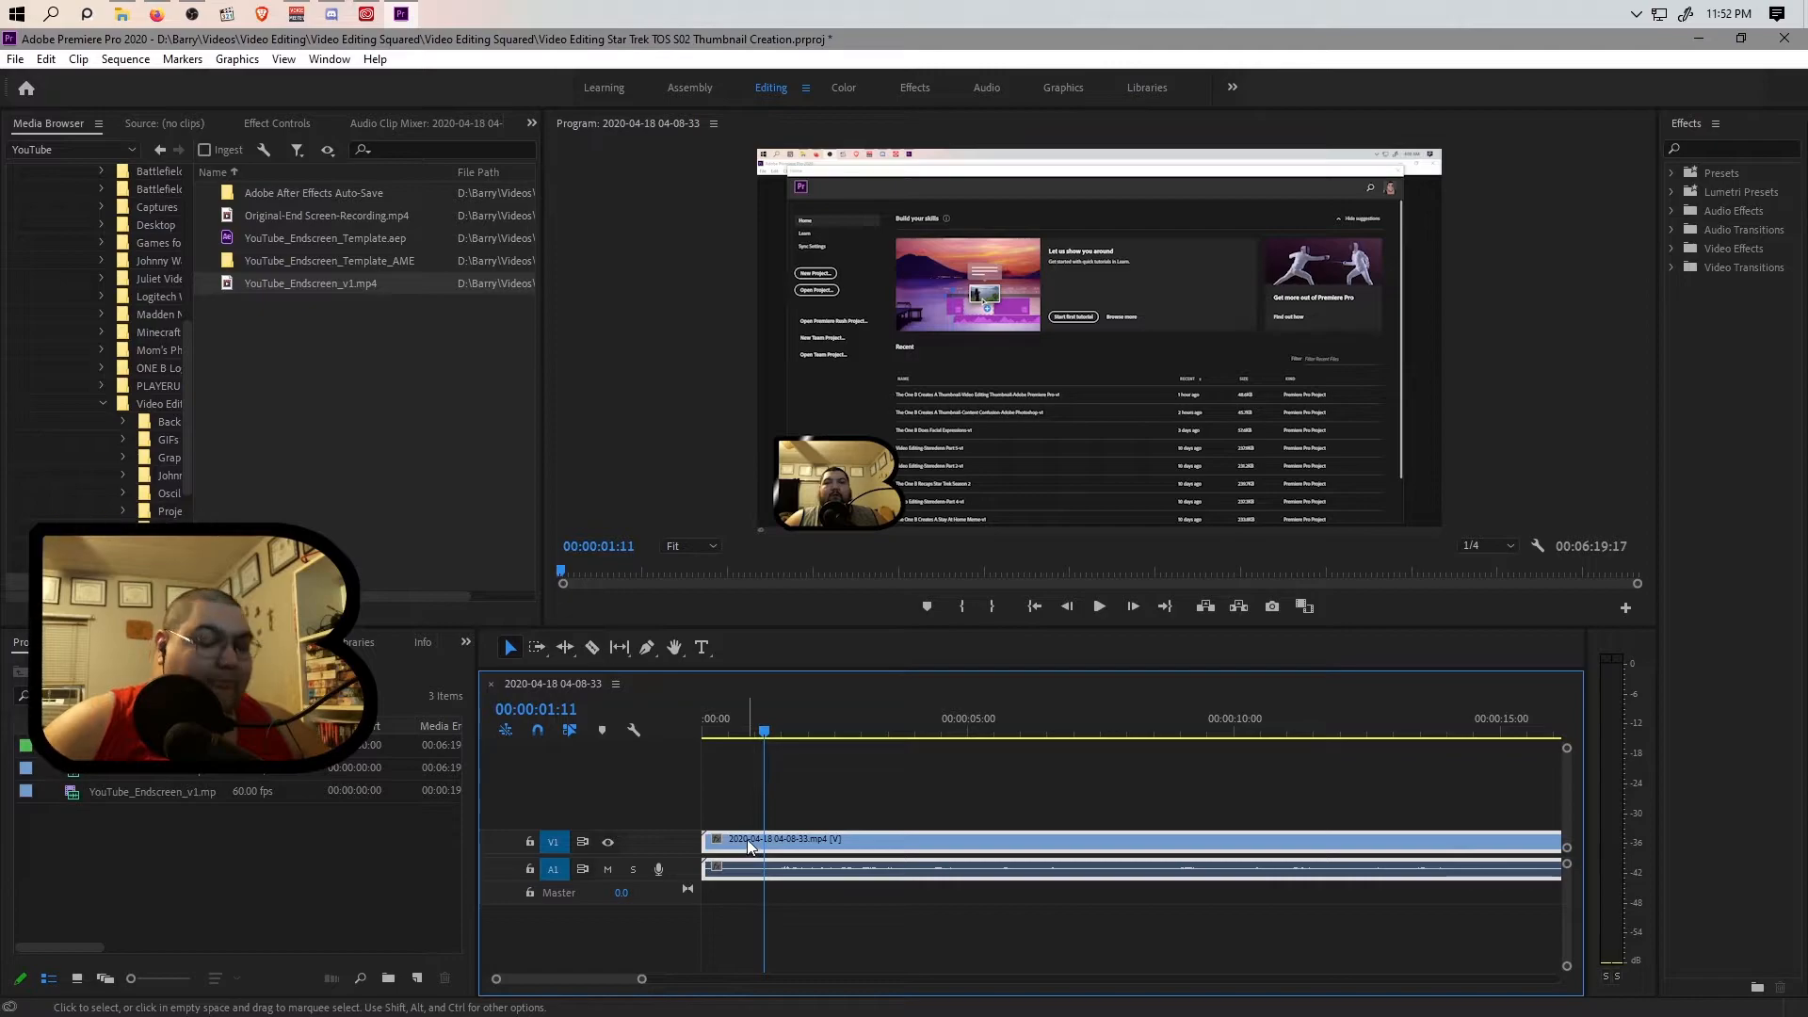
key("ctrl+k")
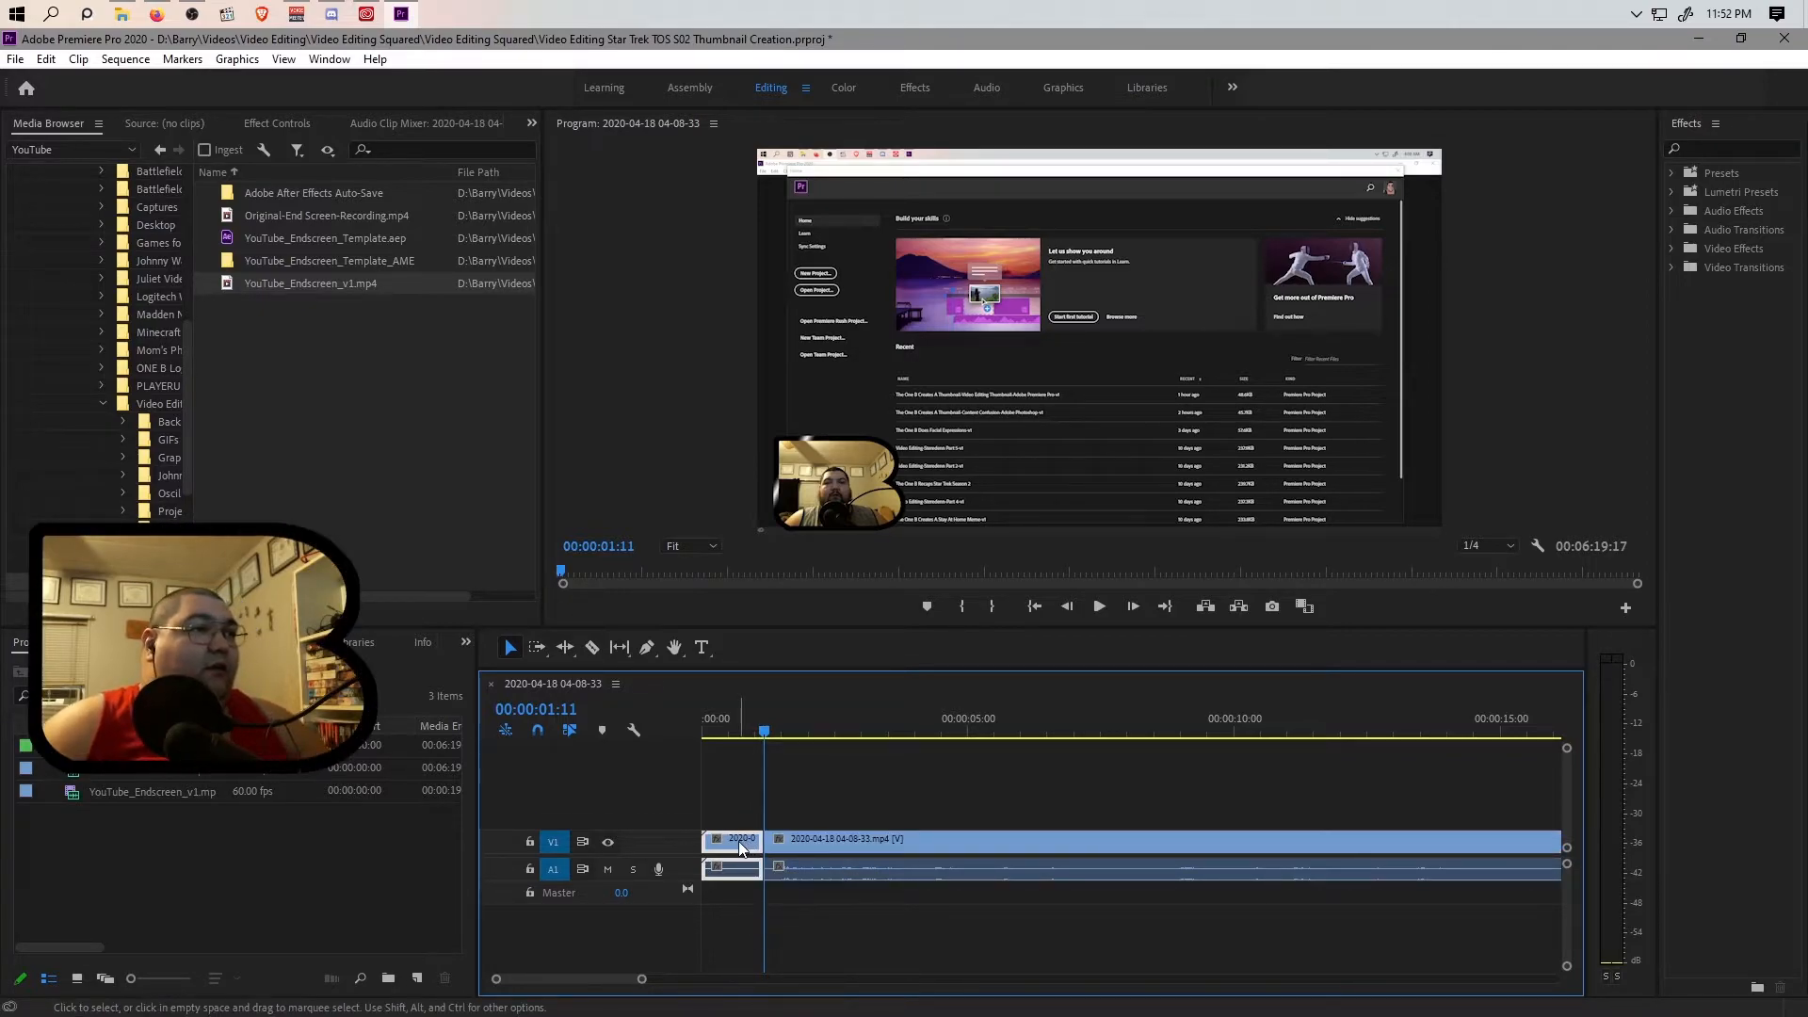
Ripple delete the short opening segment before 00:00:01:11, closing the gap at the sequence start.
double_click(738, 840)
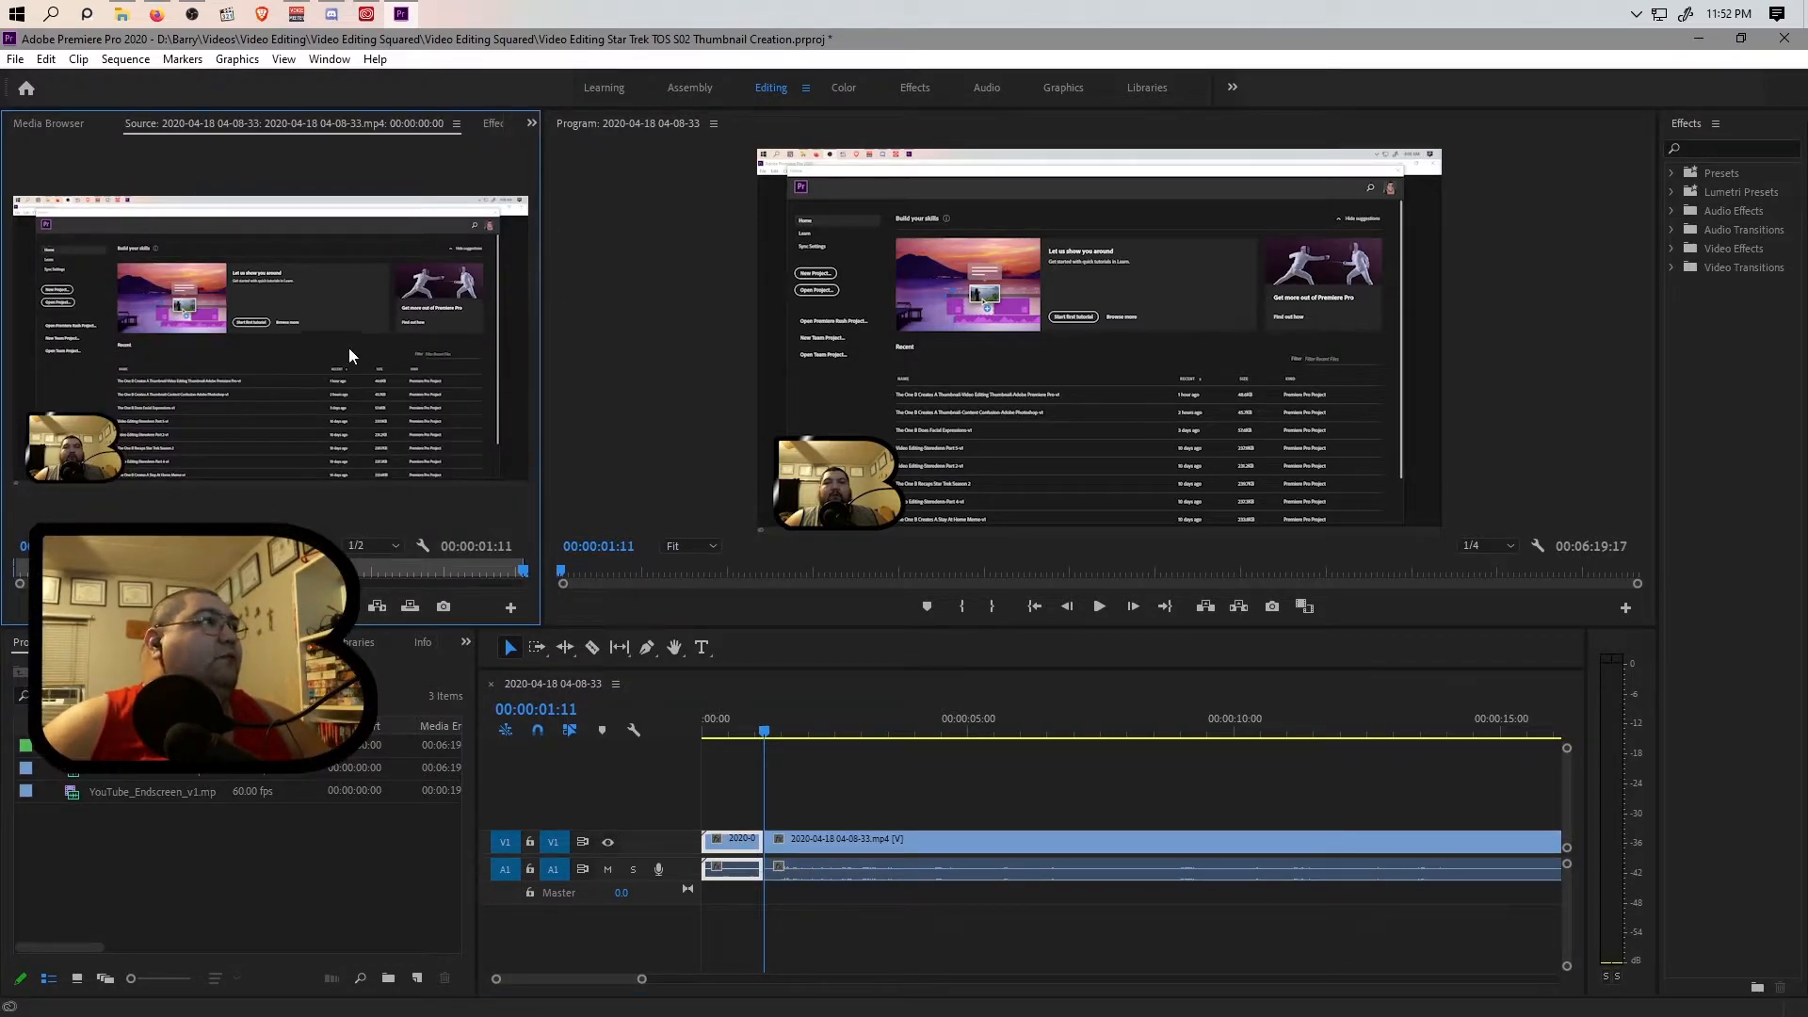
left_click(480, 123)
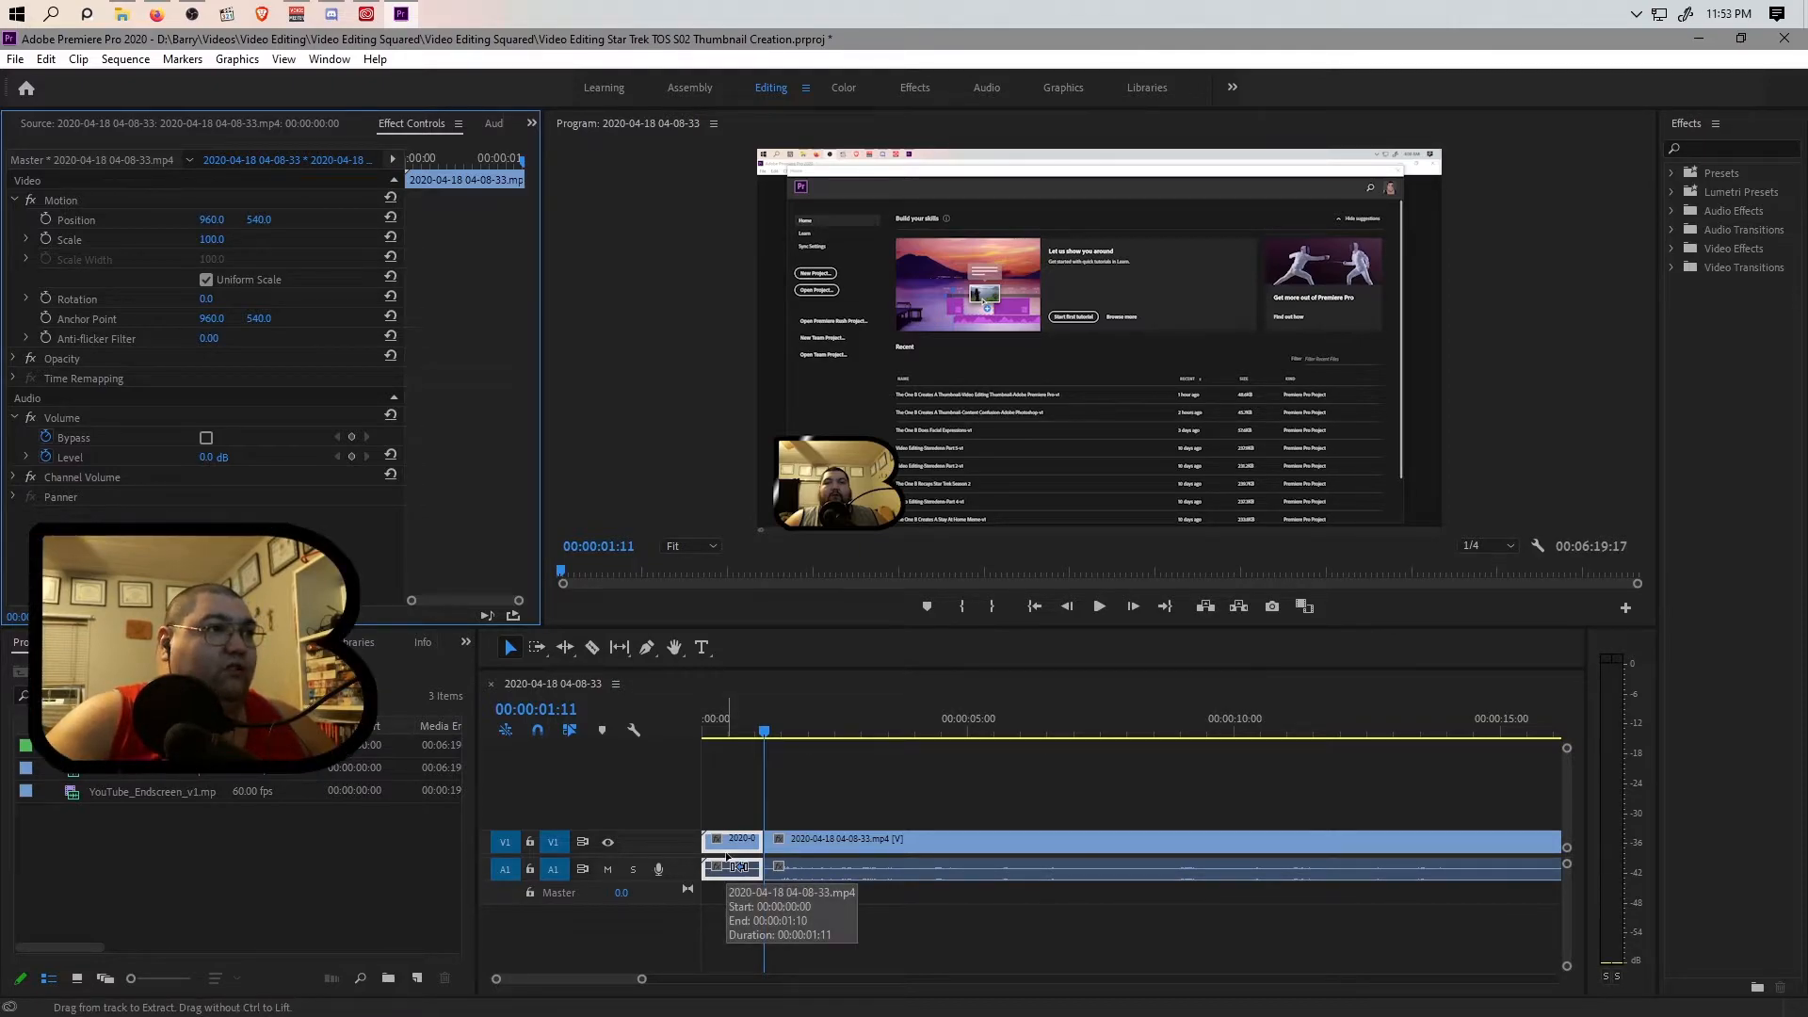
left_click(726, 853)
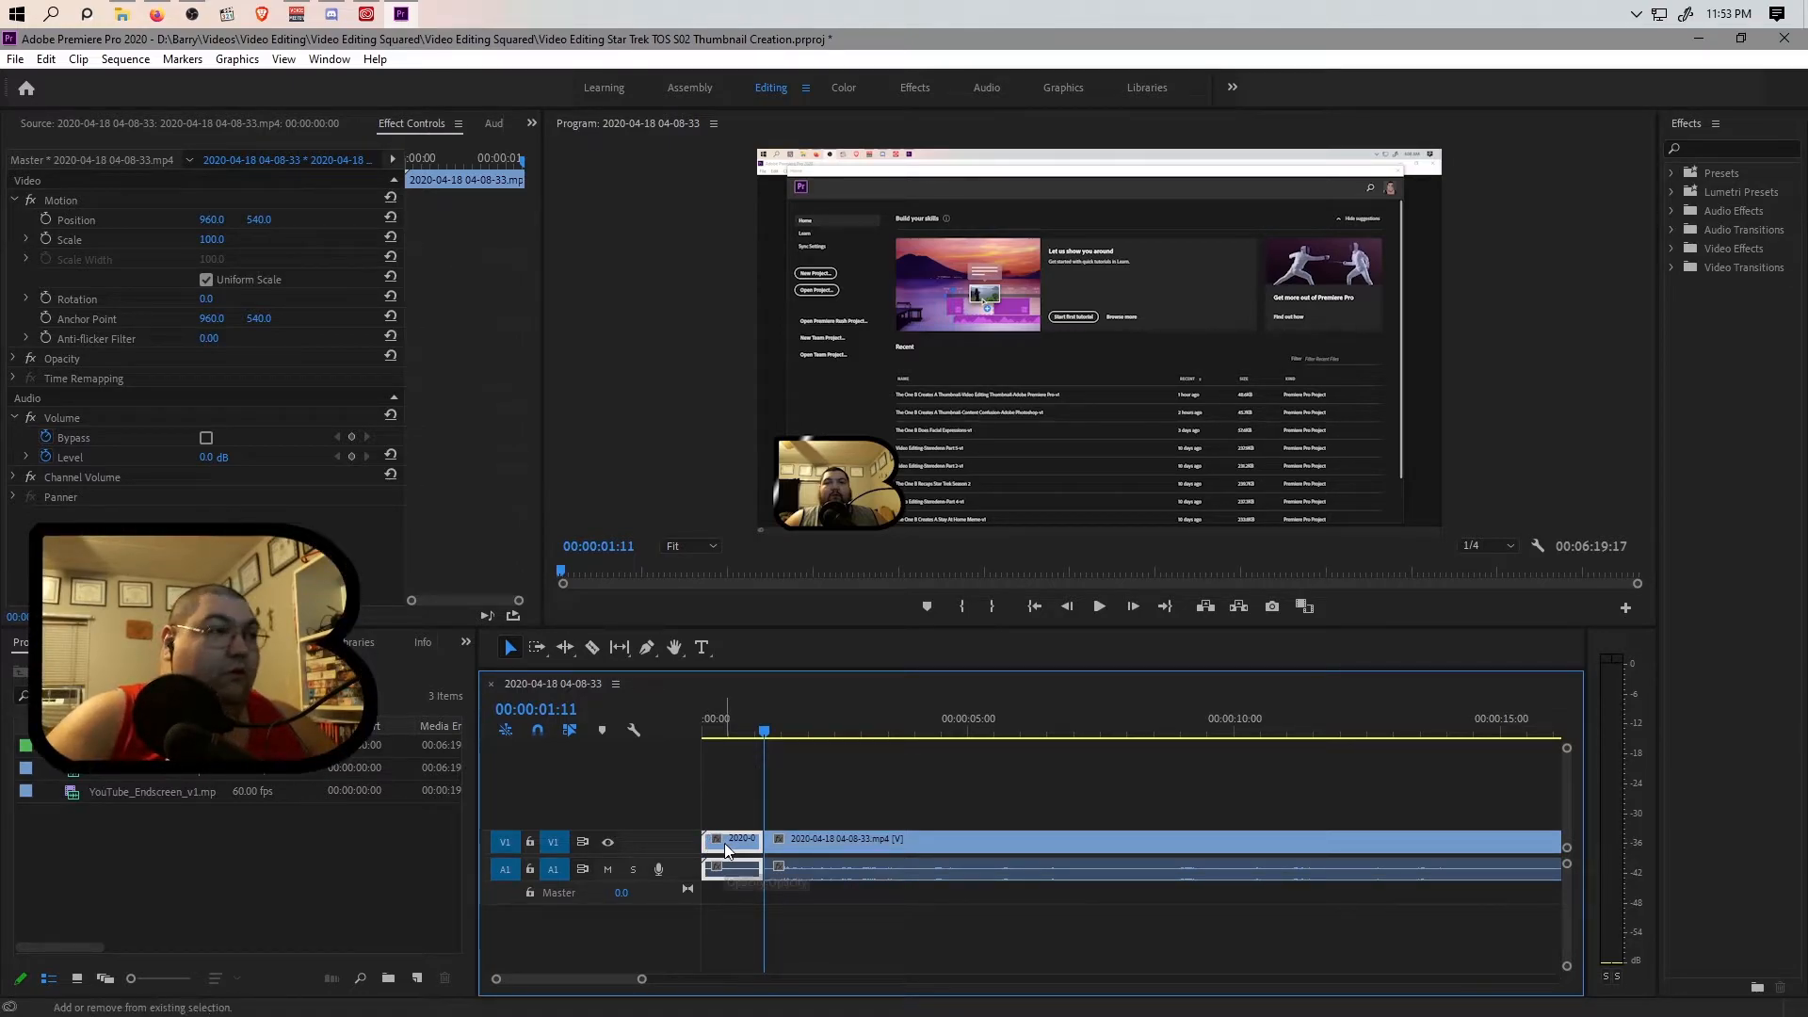
key("shift+Delete")
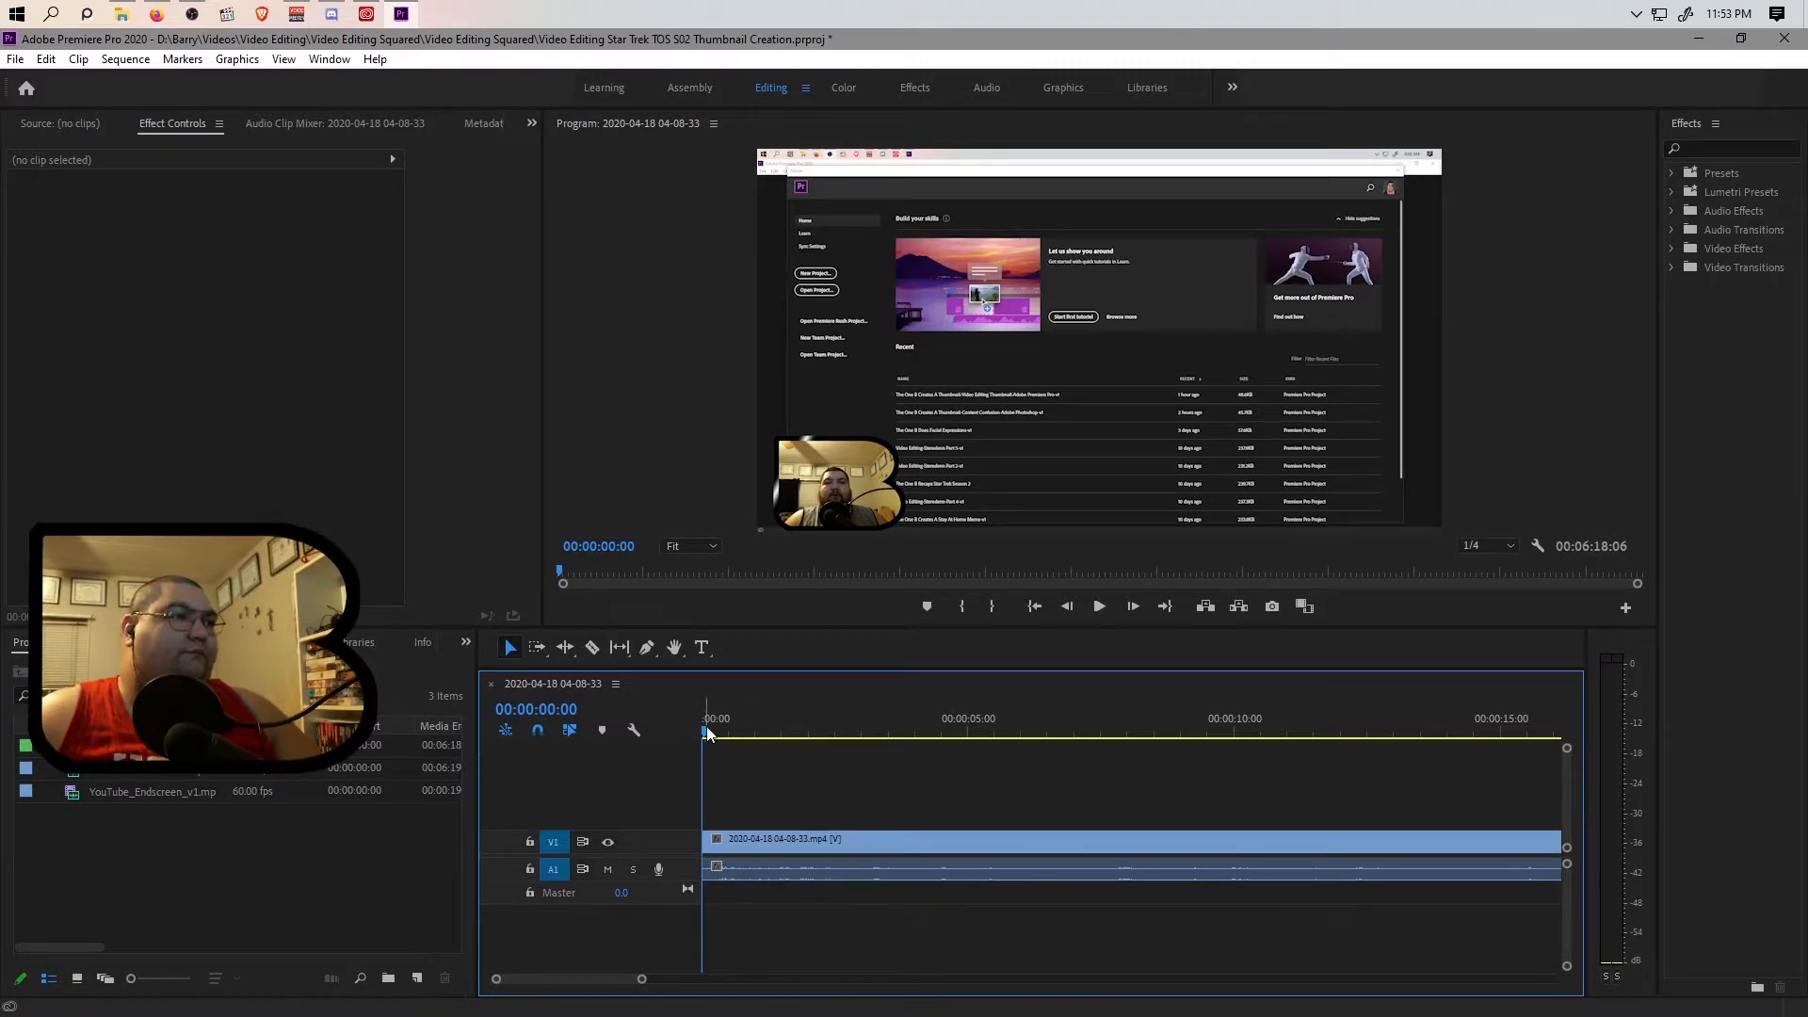
Play through the end of the recording and stop the playhead at 00:06:13:48.
left_click_drag(703, 732, 1509, 754)
left_click_drag(644, 981, 1228, 975)
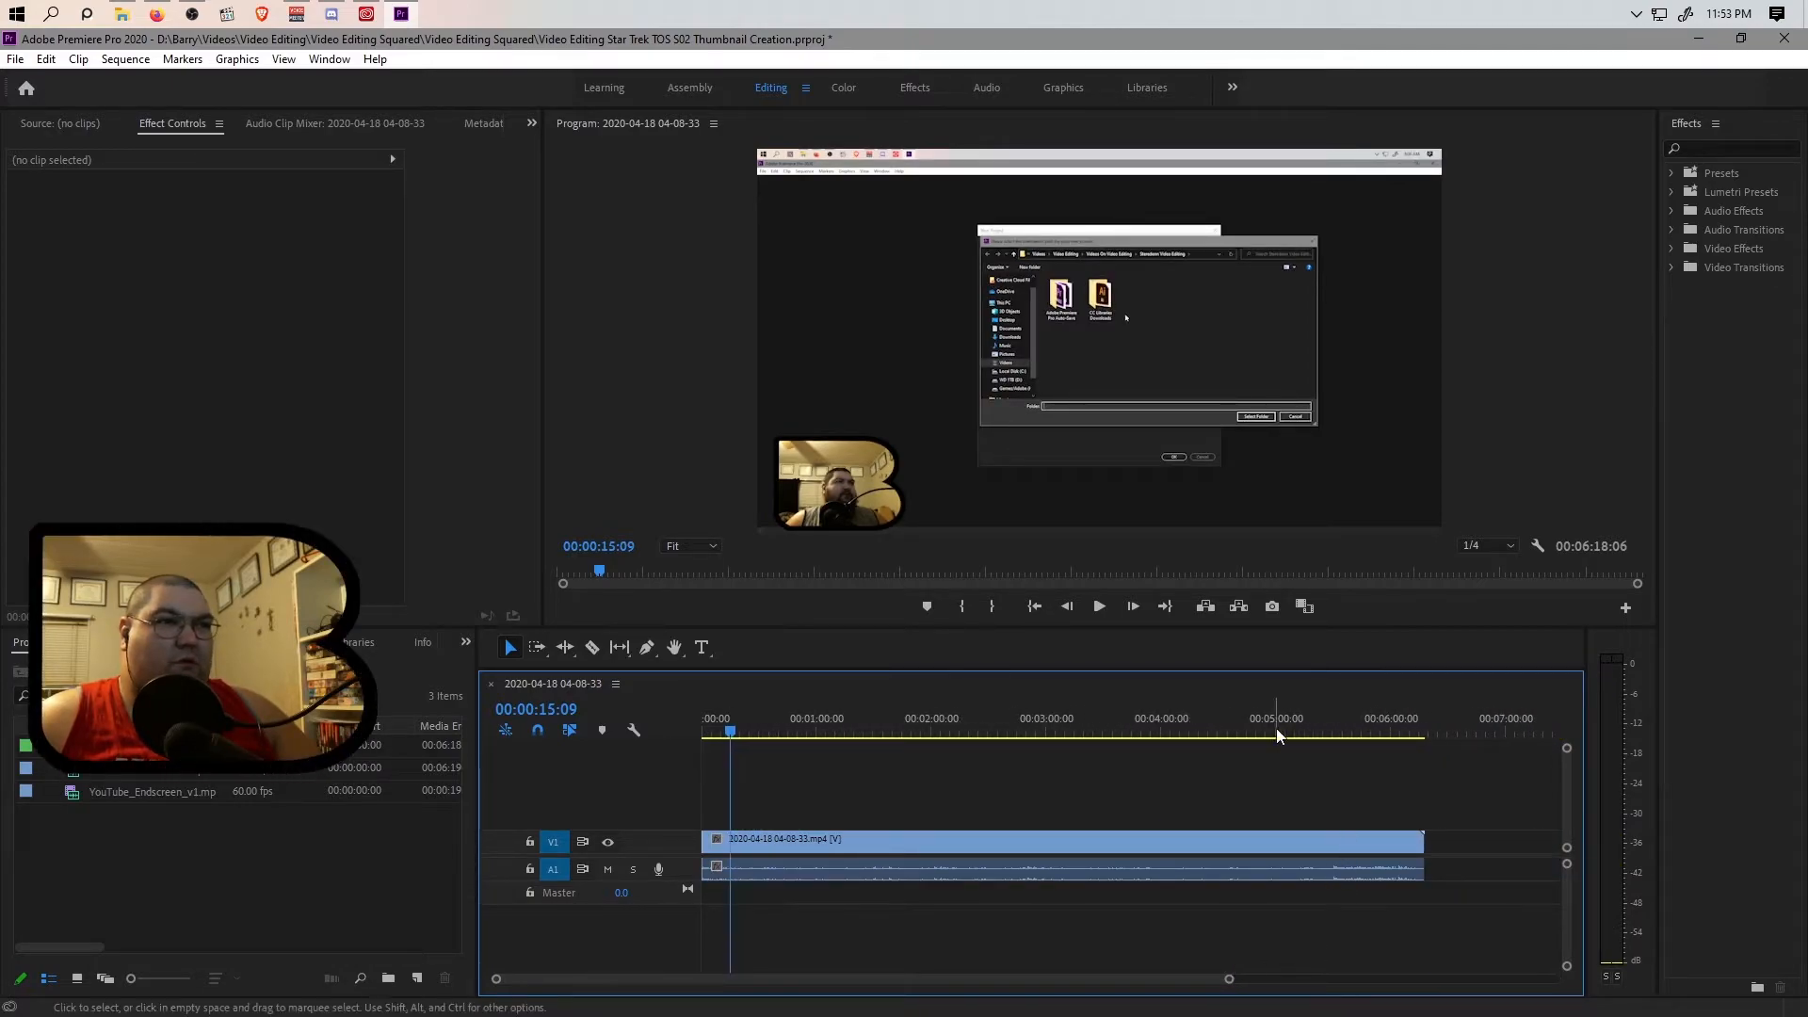
left_click(1198, 731)
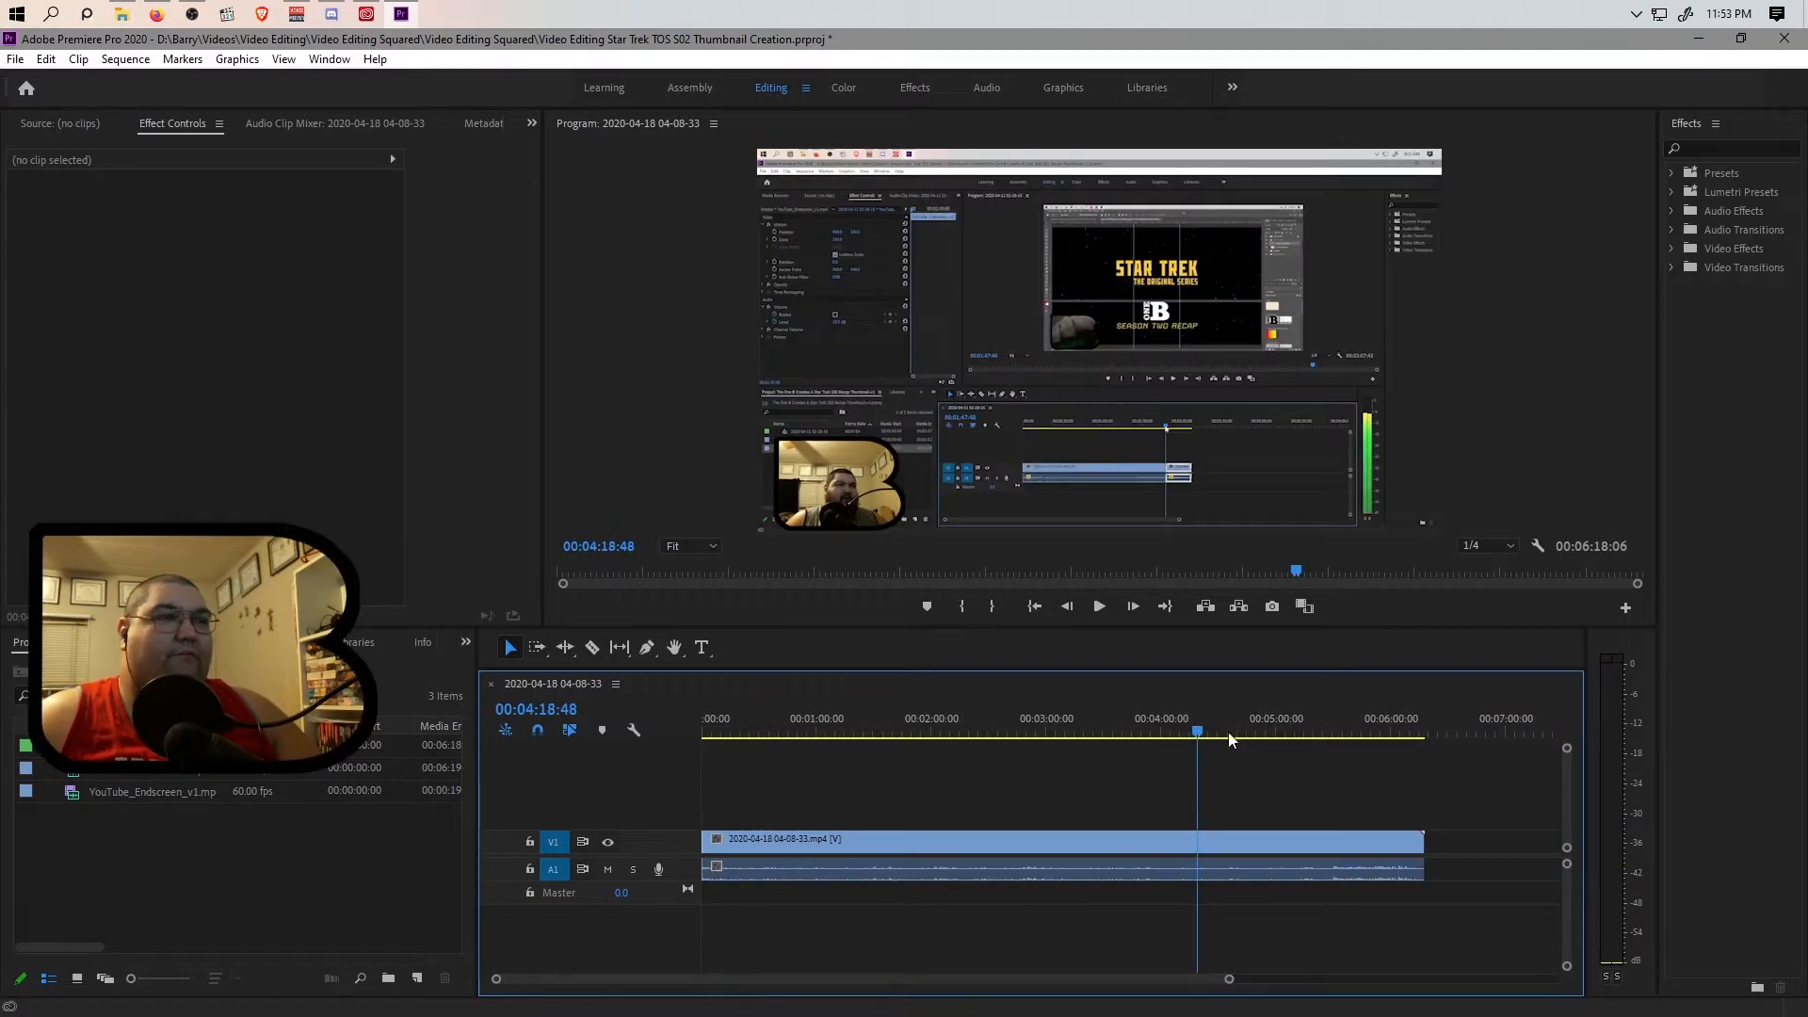
left_click_drag(1202, 729, 1403, 734)
key("space")
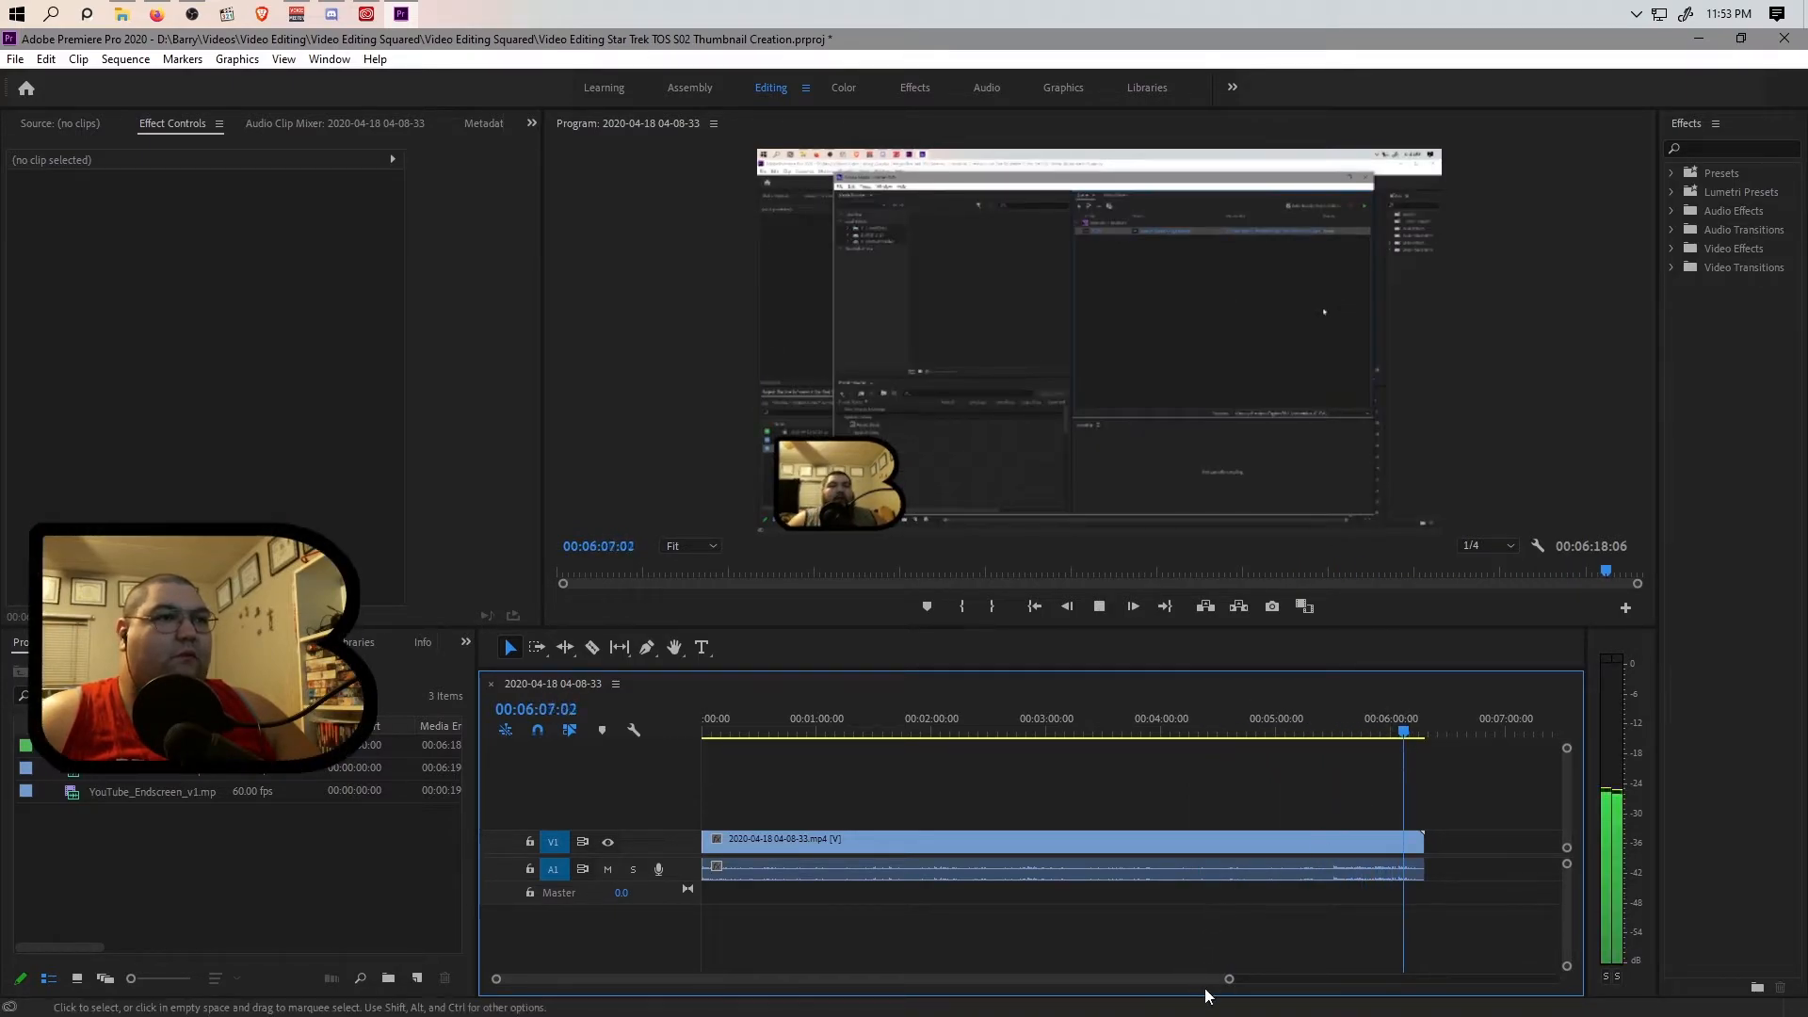
left_click_drag(1229, 978, 1017, 986)
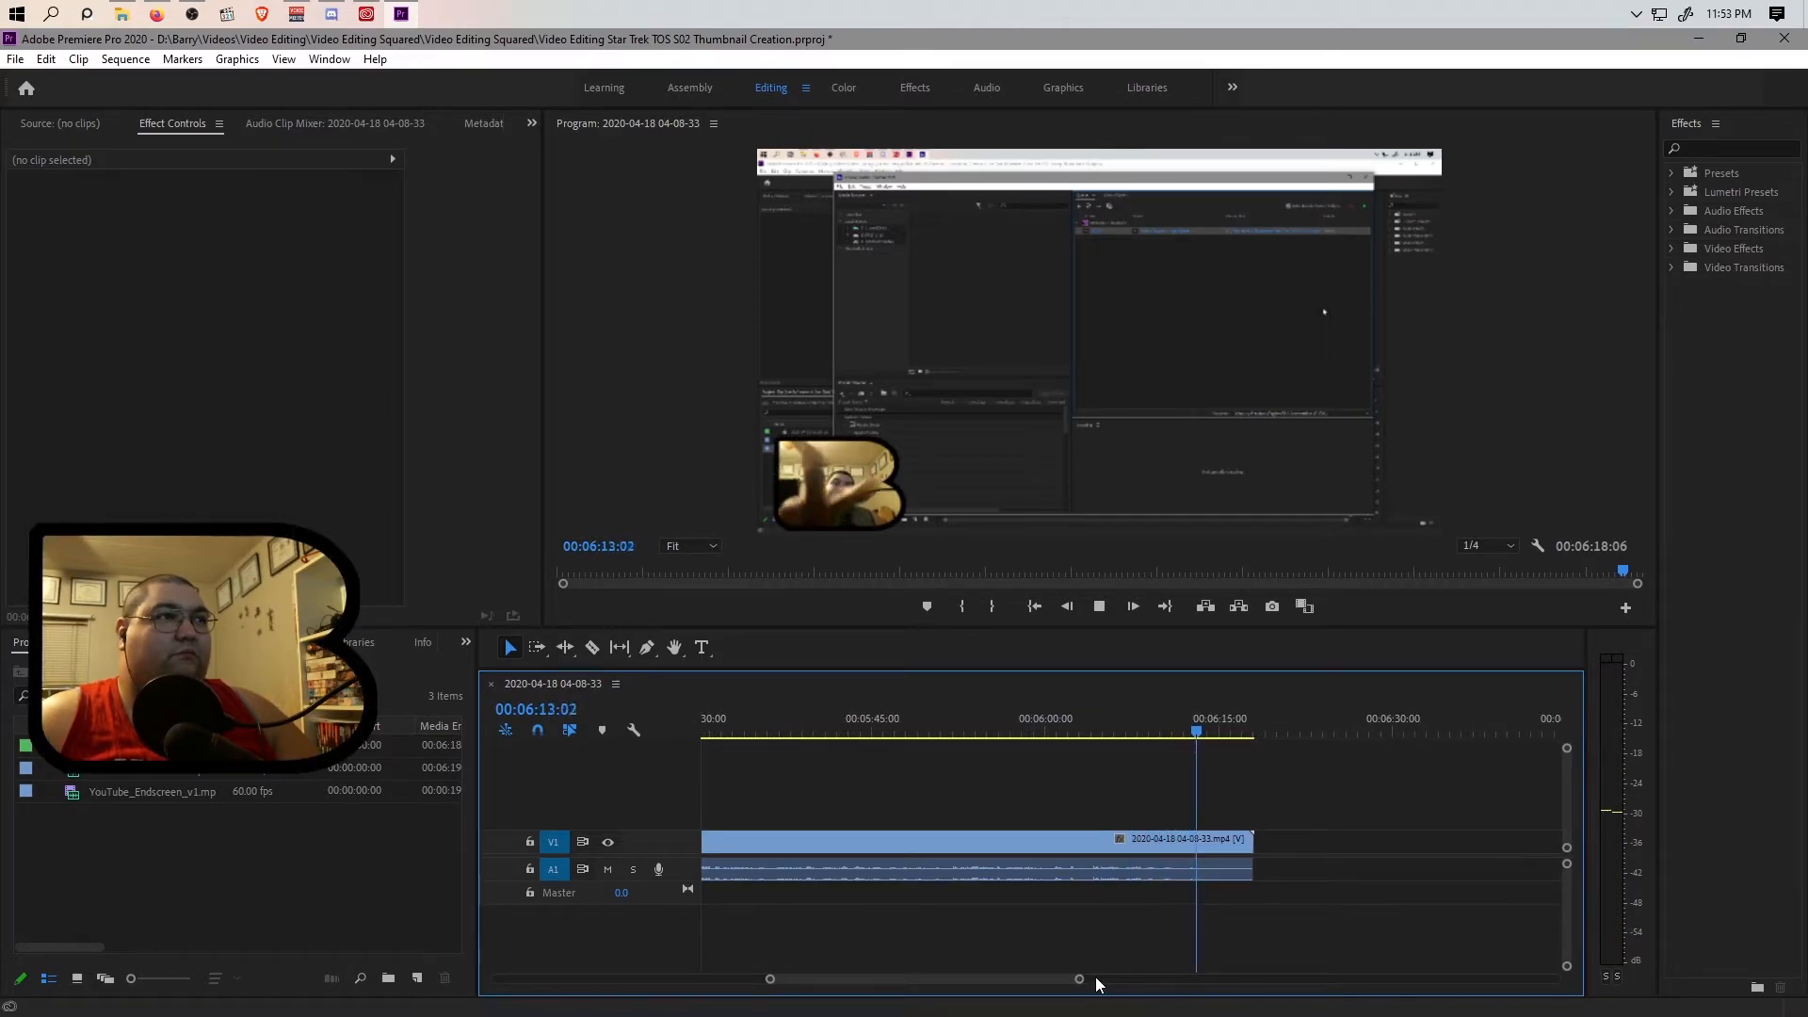
key("space")
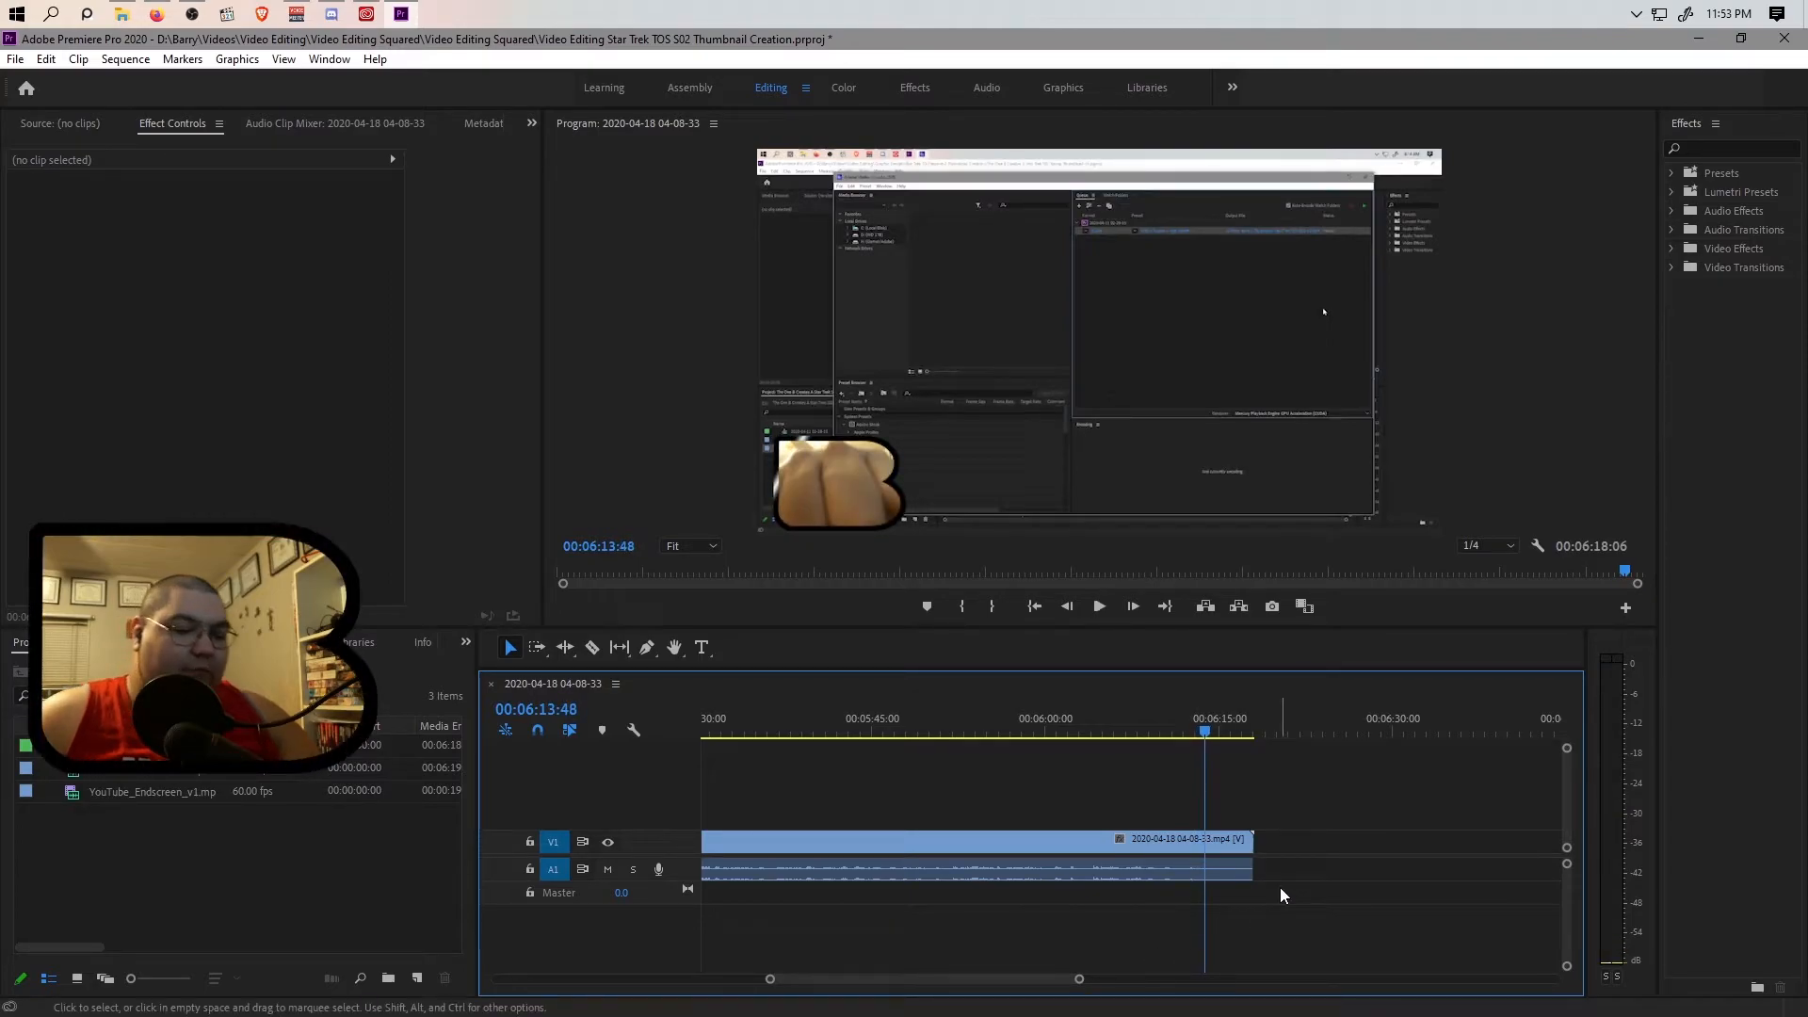
Split the linked clip at 00:06:13:48 and delete the leftover segment after the cut.
key("ctrl+k")
left_click(1233, 846)
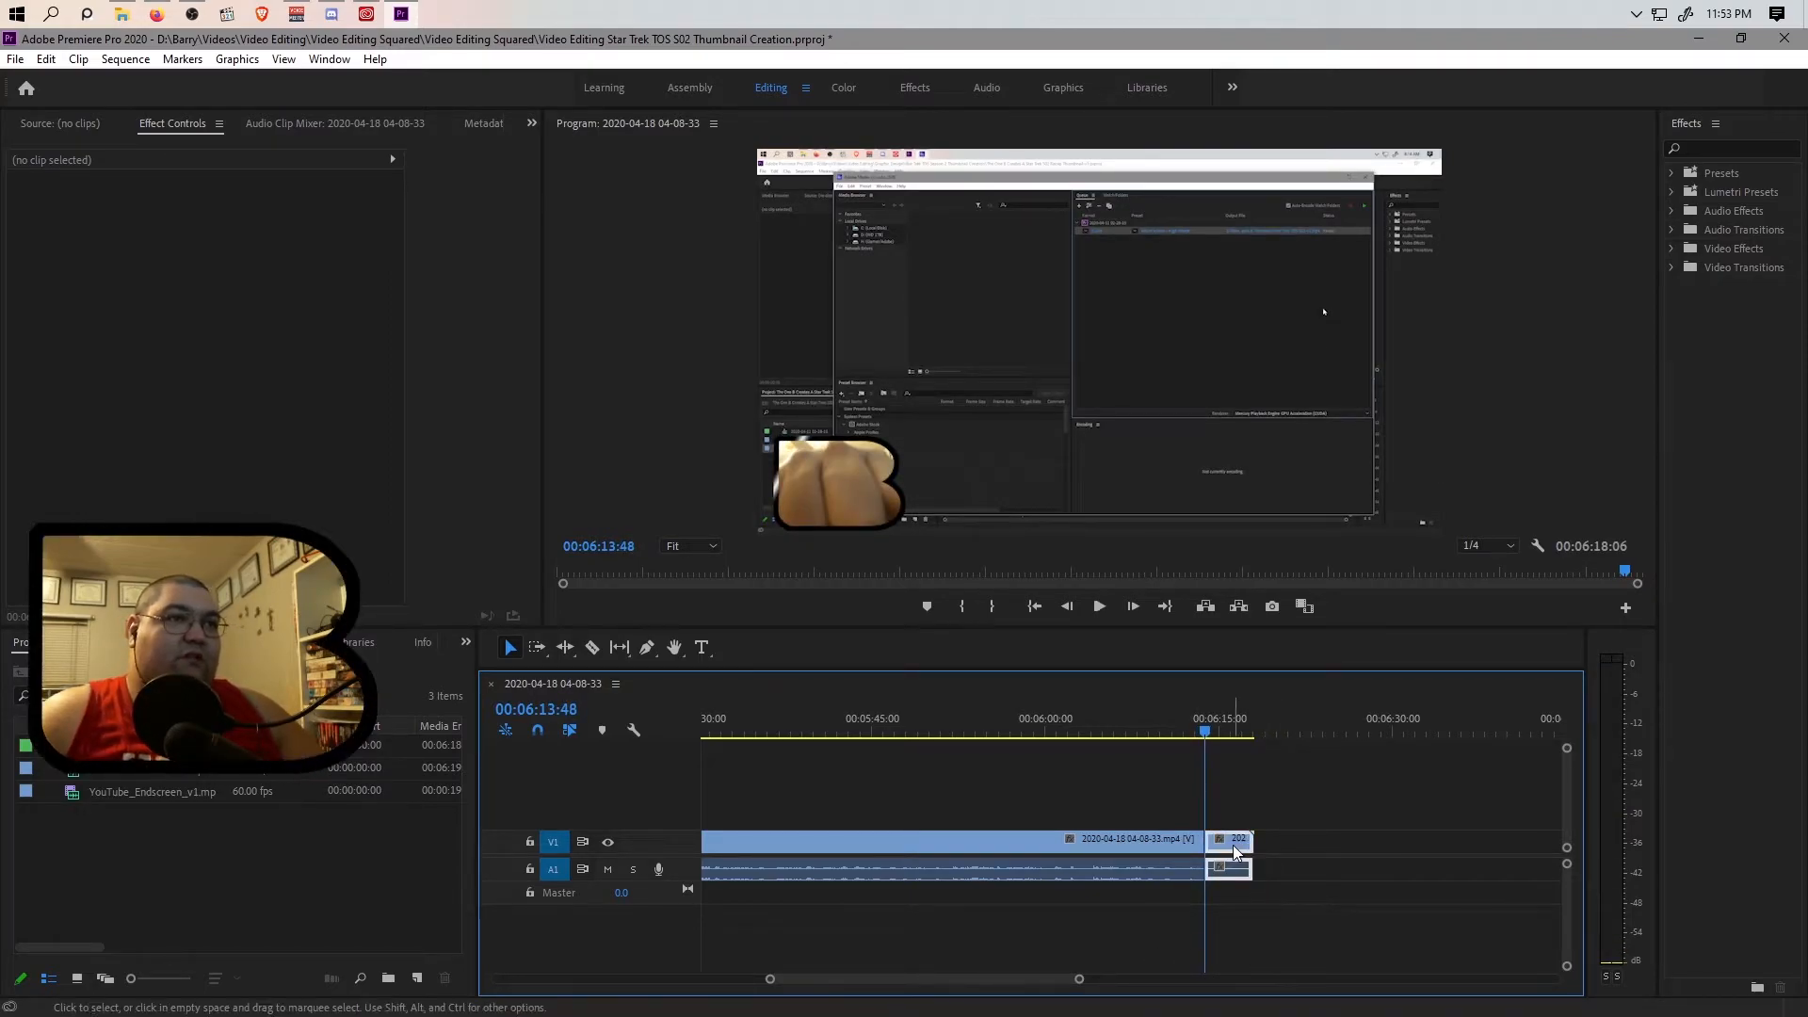
key("Delete")
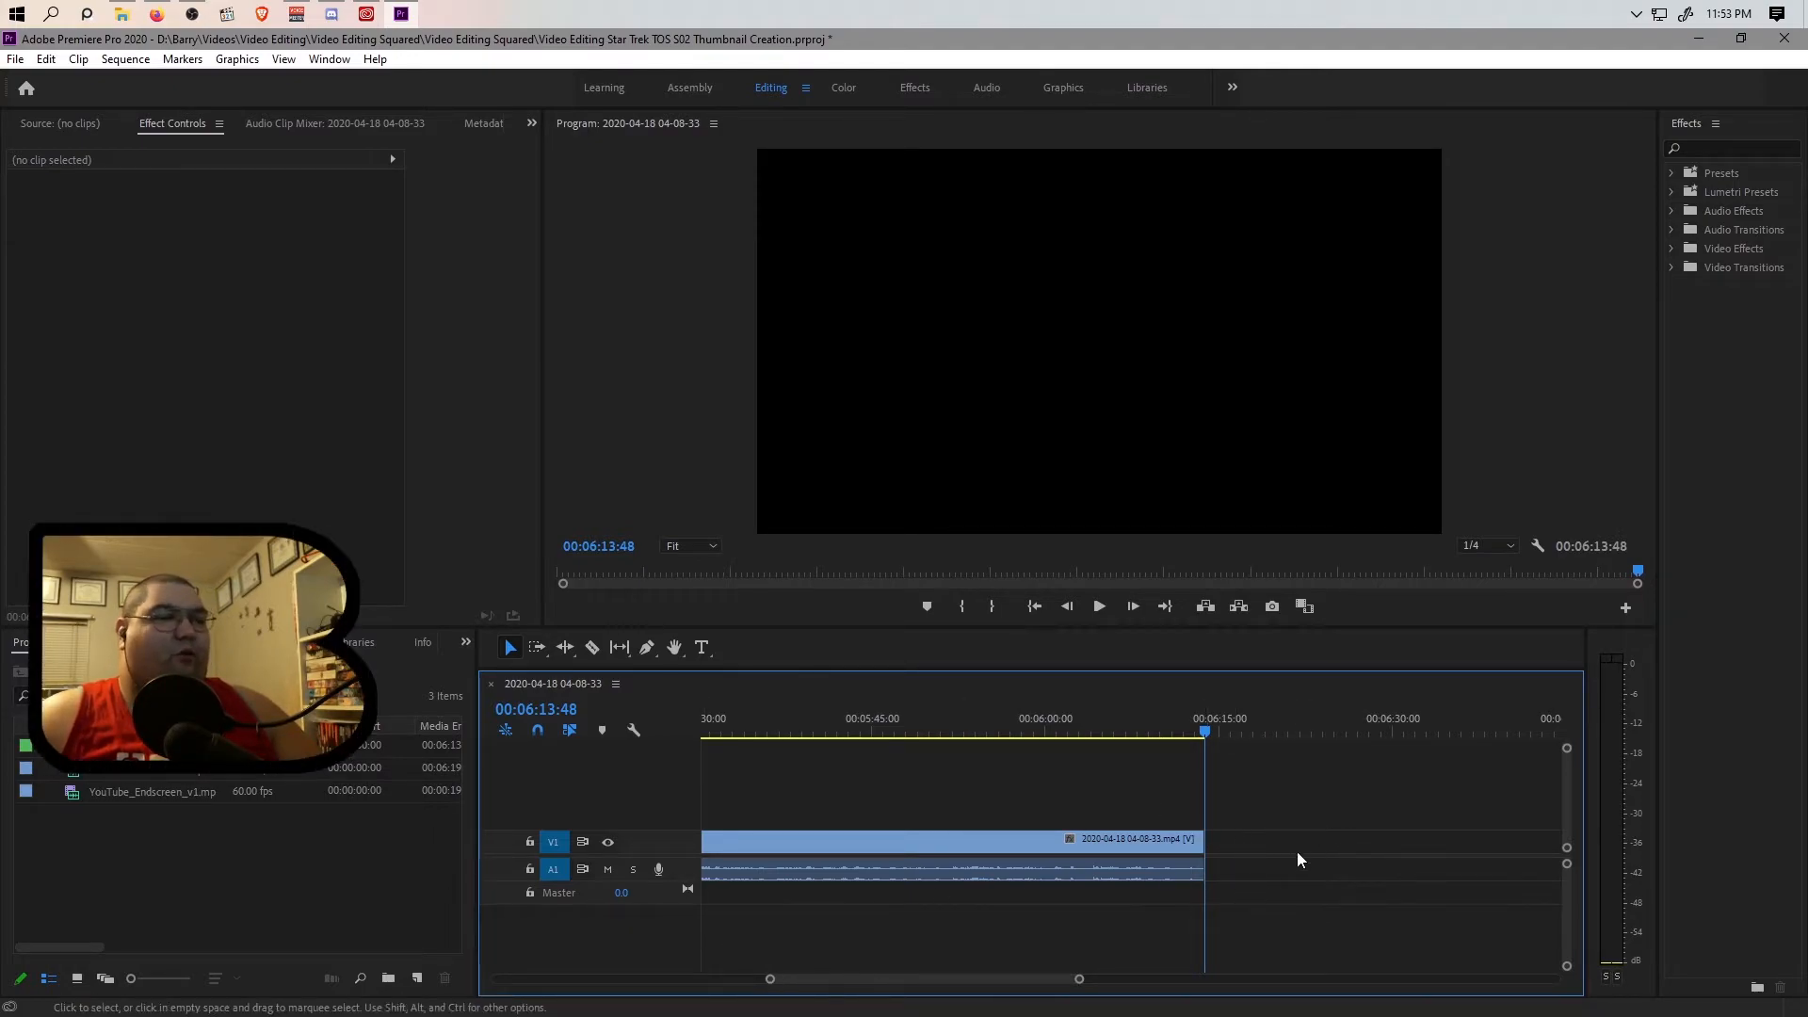
Select the trimmed recording clip and return the playhead to 00:00:00:00.
left_click(823, 863)
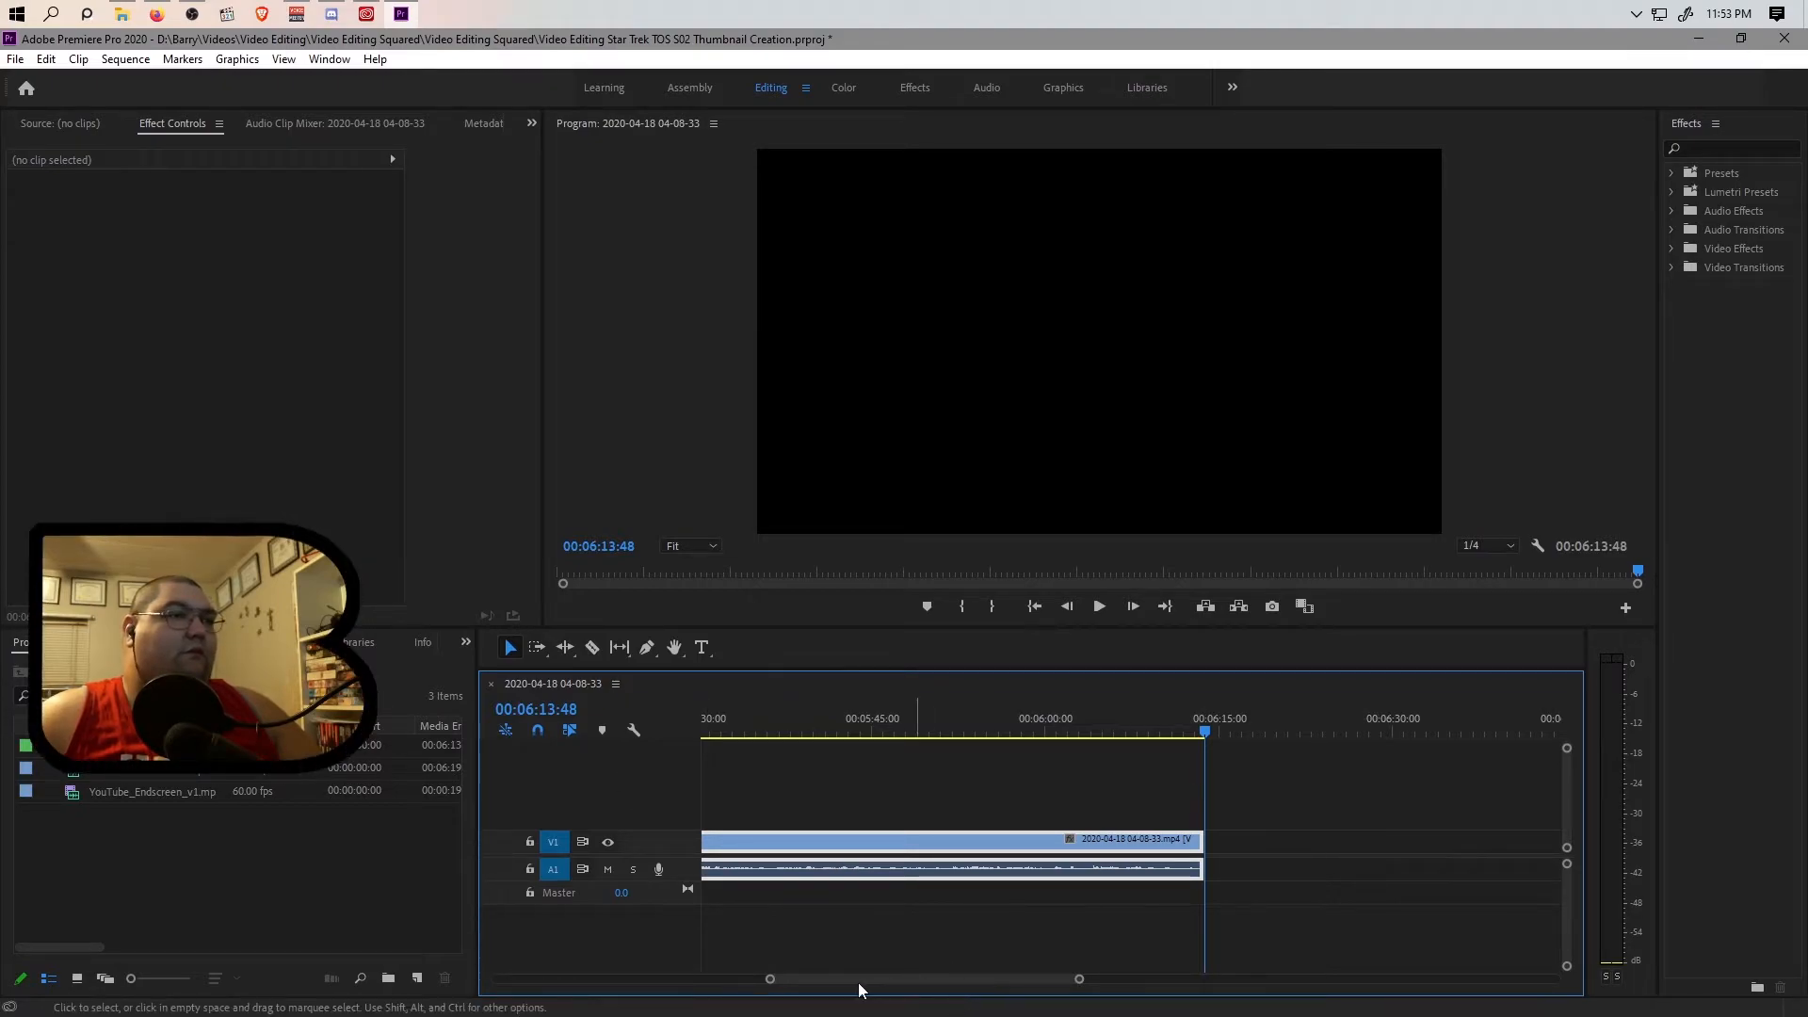
left_click_drag(770, 979, 364, 981)
left_click_drag(1063, 732, 637, 752)
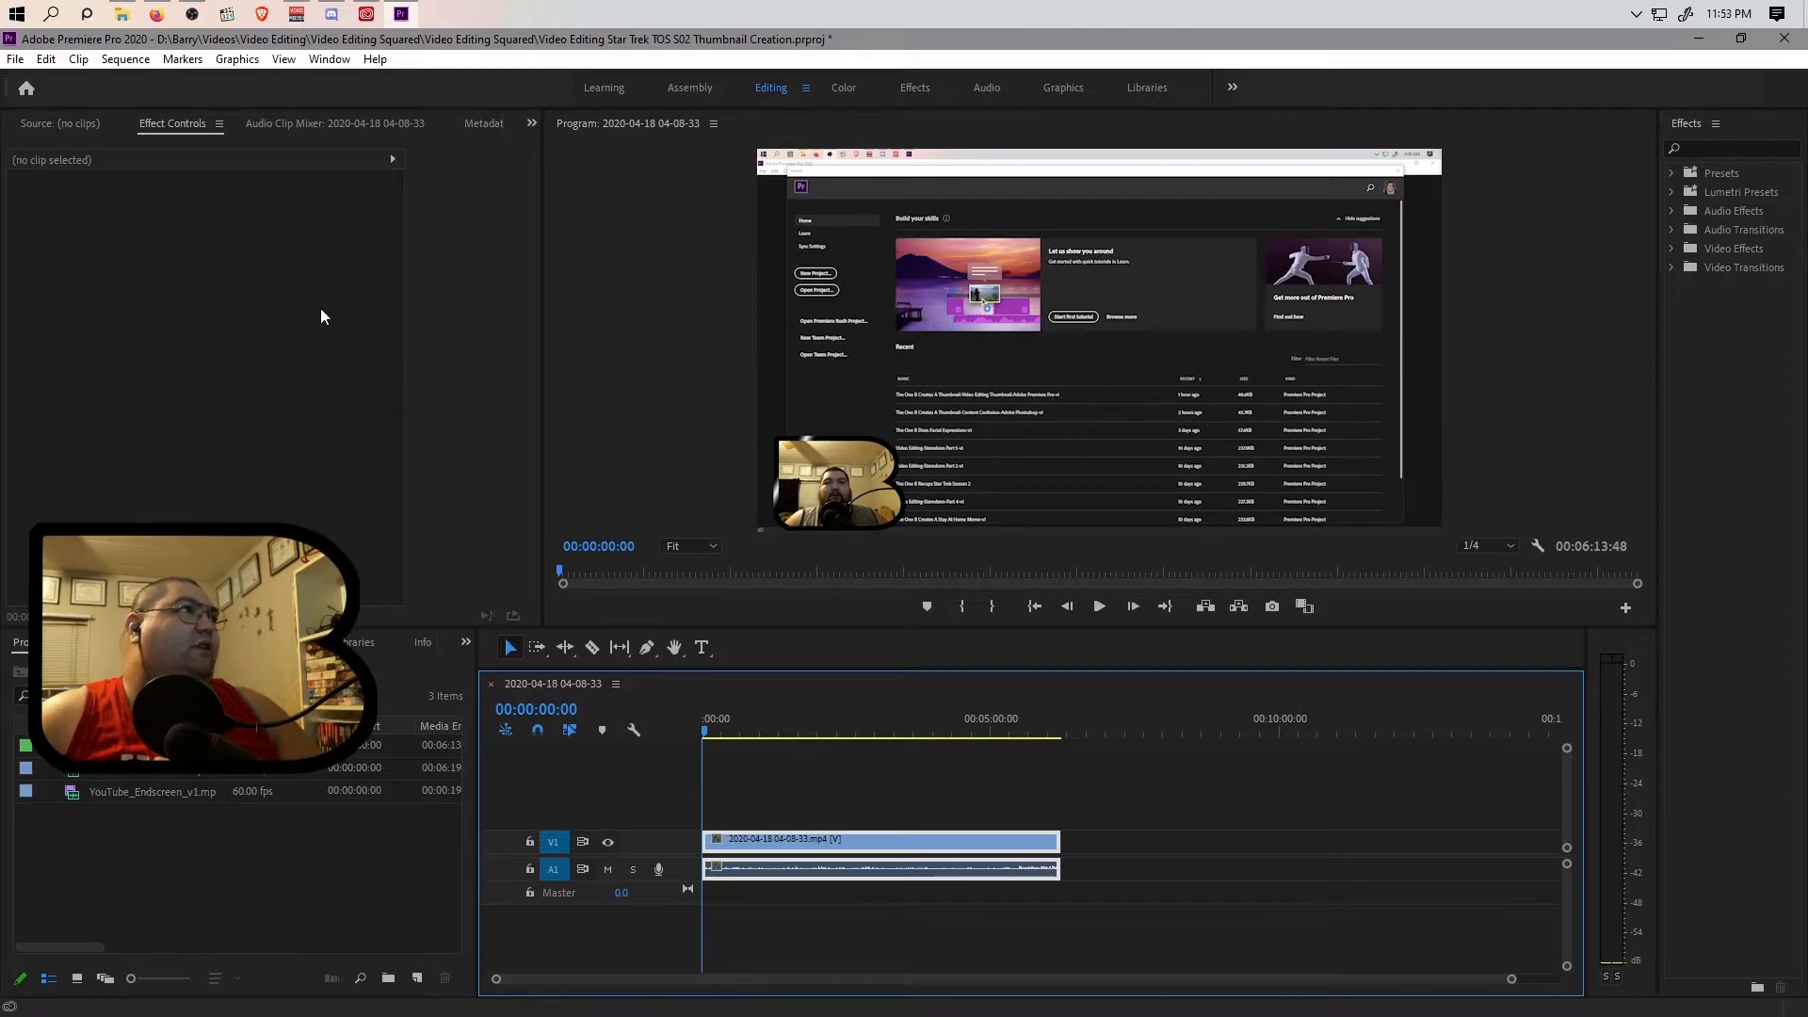
Set the recording clip's audio volume level to 15 dB in its effect controls.
left_click(157, 128)
left_click(62, 124)
left_click(214, 123)
left_click(70, 126)
left_click(190, 122)
left_click(264, 123)
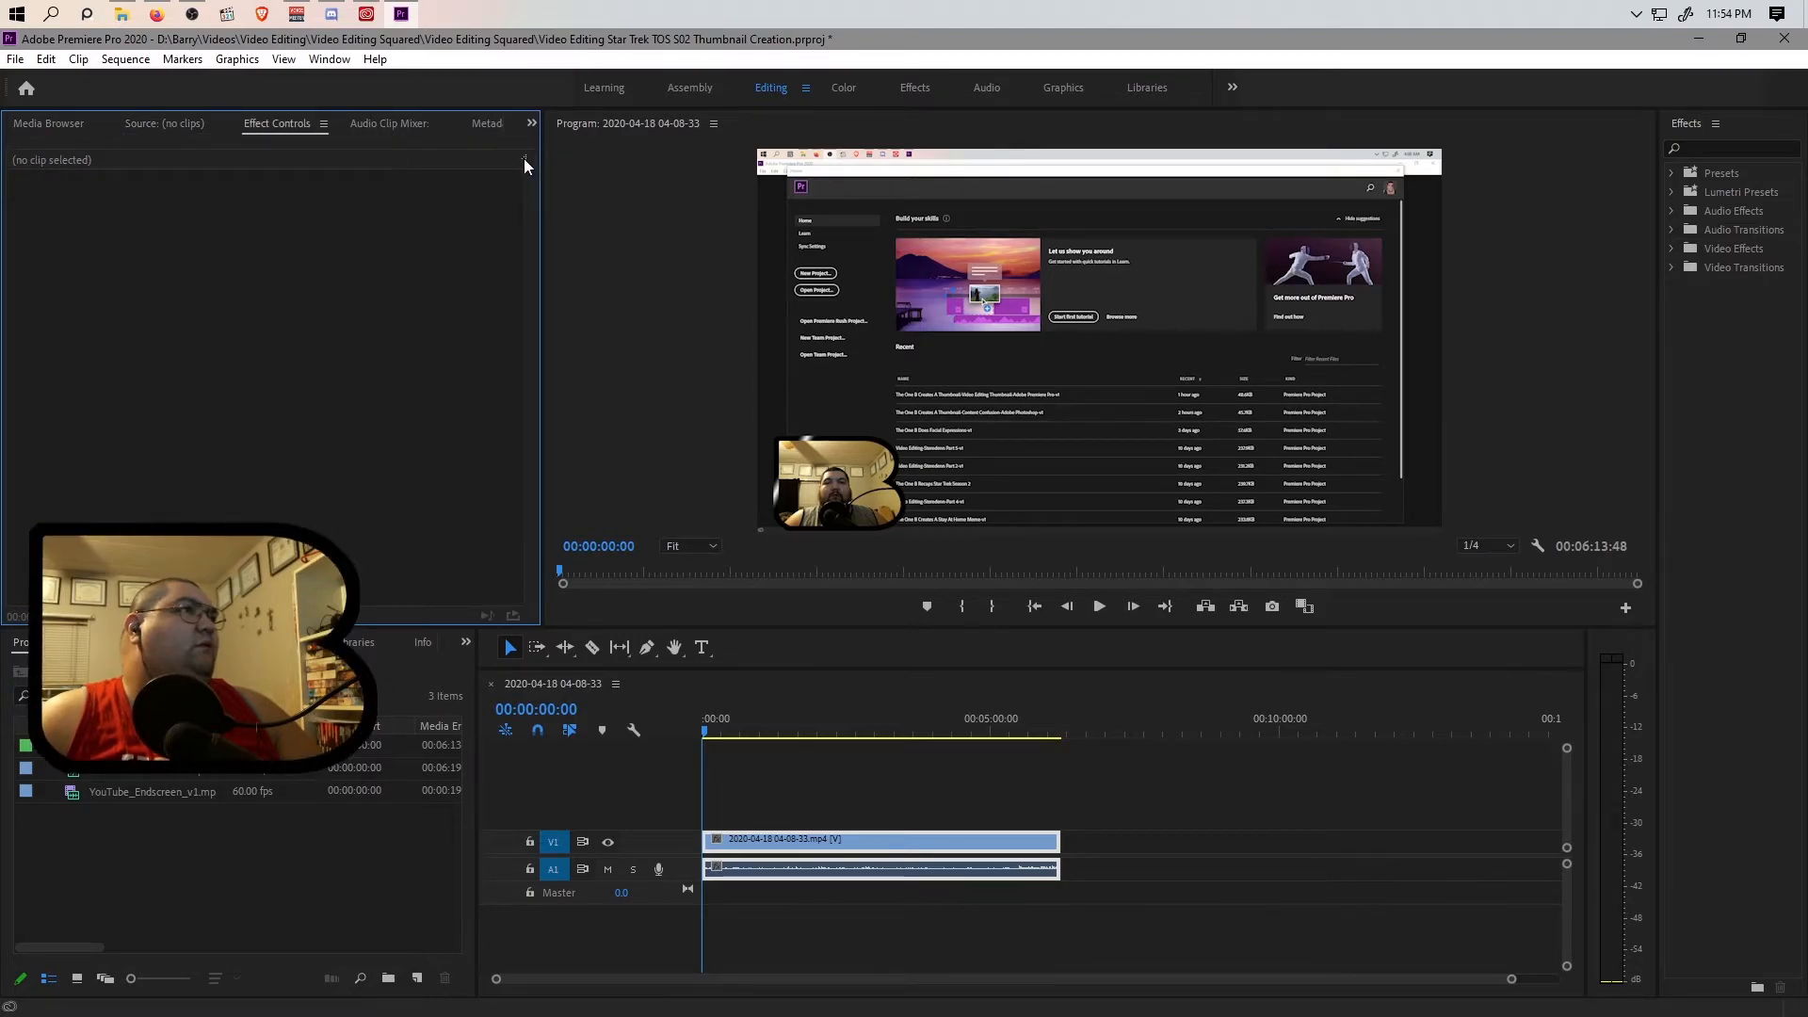
left_click(788, 845)
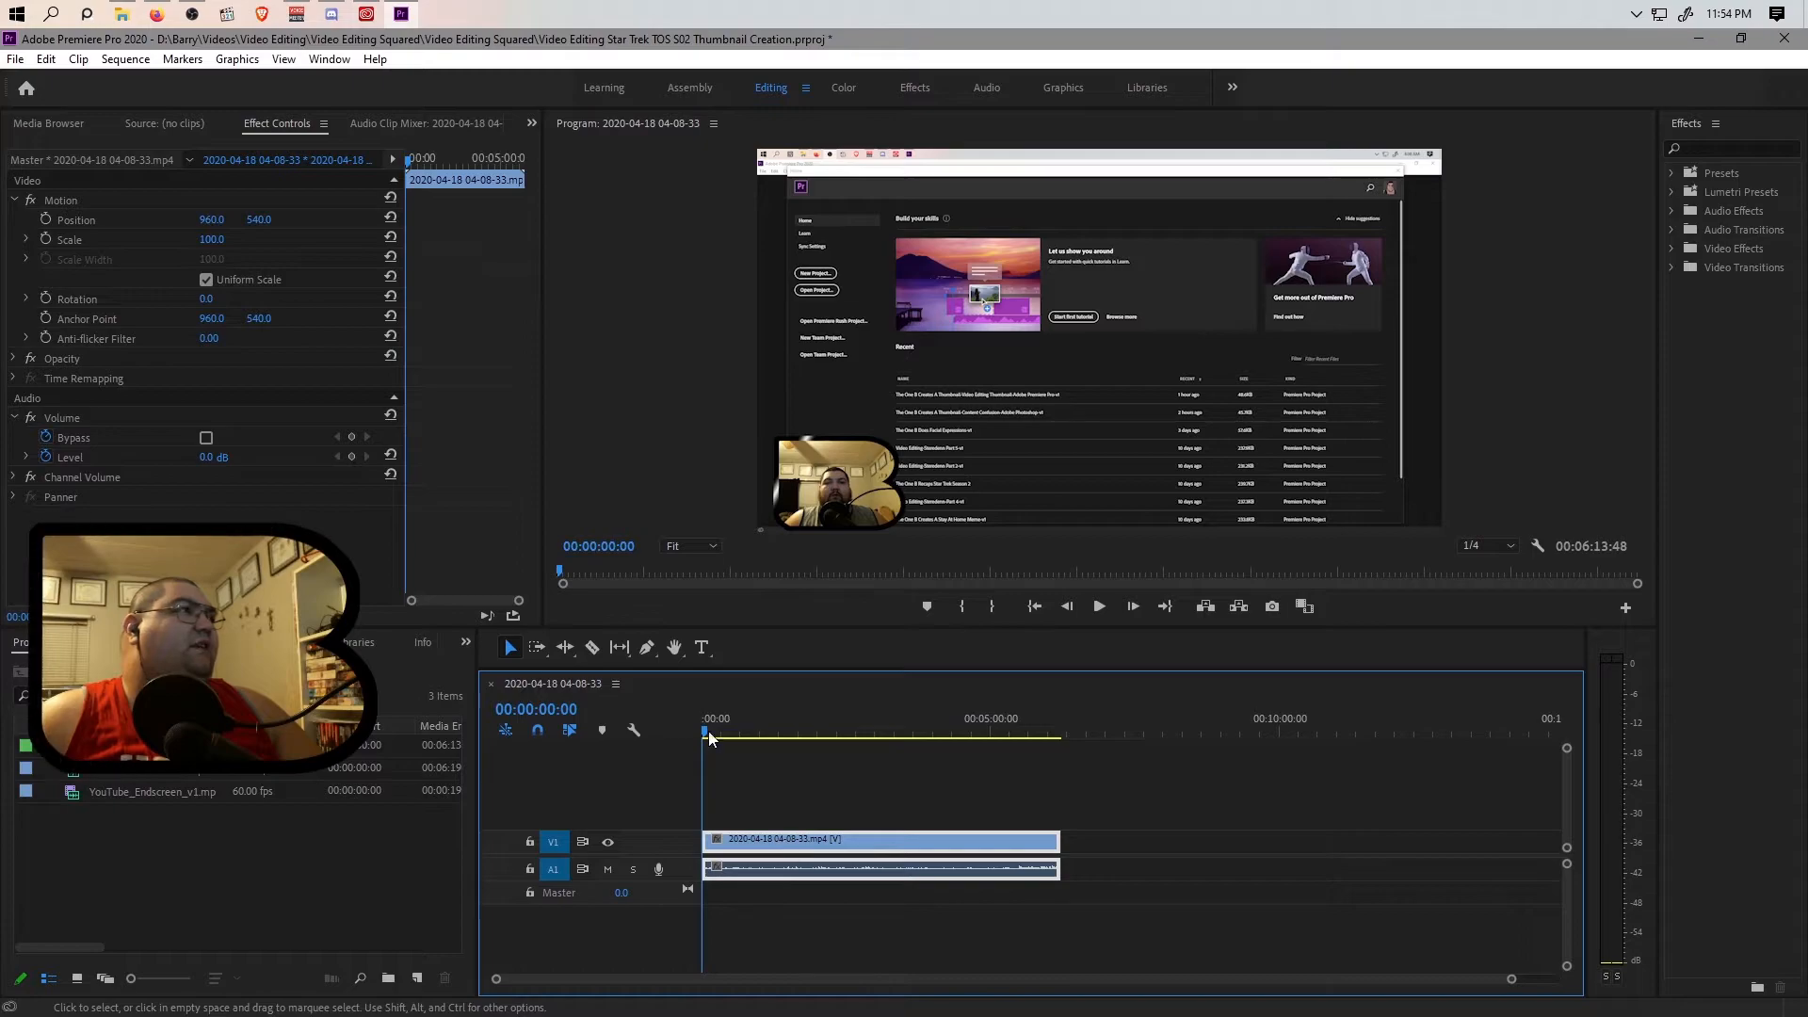
left_click(226, 454)
type("15")
key("Return")
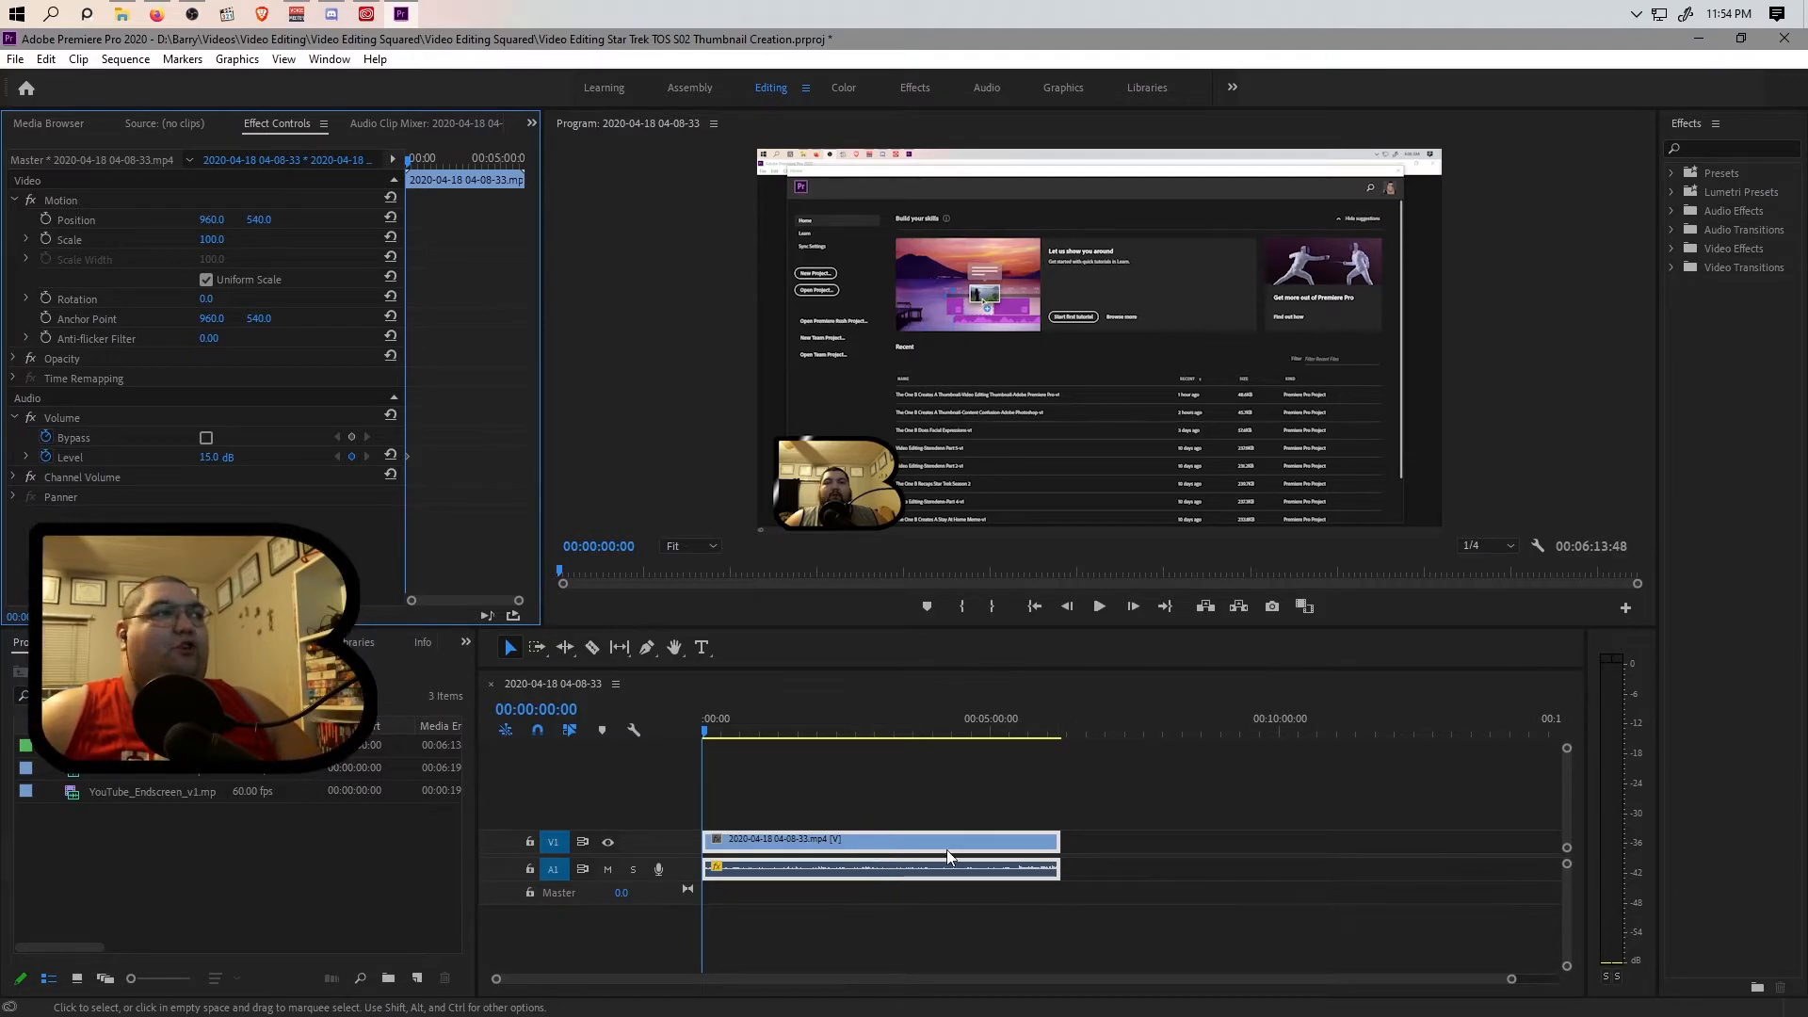
Place YouTube_Endscreen_v1.mp4 on V1 and A1 directly after the end of the recording clip.
left_click(266, 873)
left_click_drag(137, 791, 1104, 871)
left_click_drag(1505, 980, 1347, 1002)
left_click_drag(920, 978, 1061, 979)
Set the end screen clip's audio volume level to 15 dB.
left_click(1036, 867)
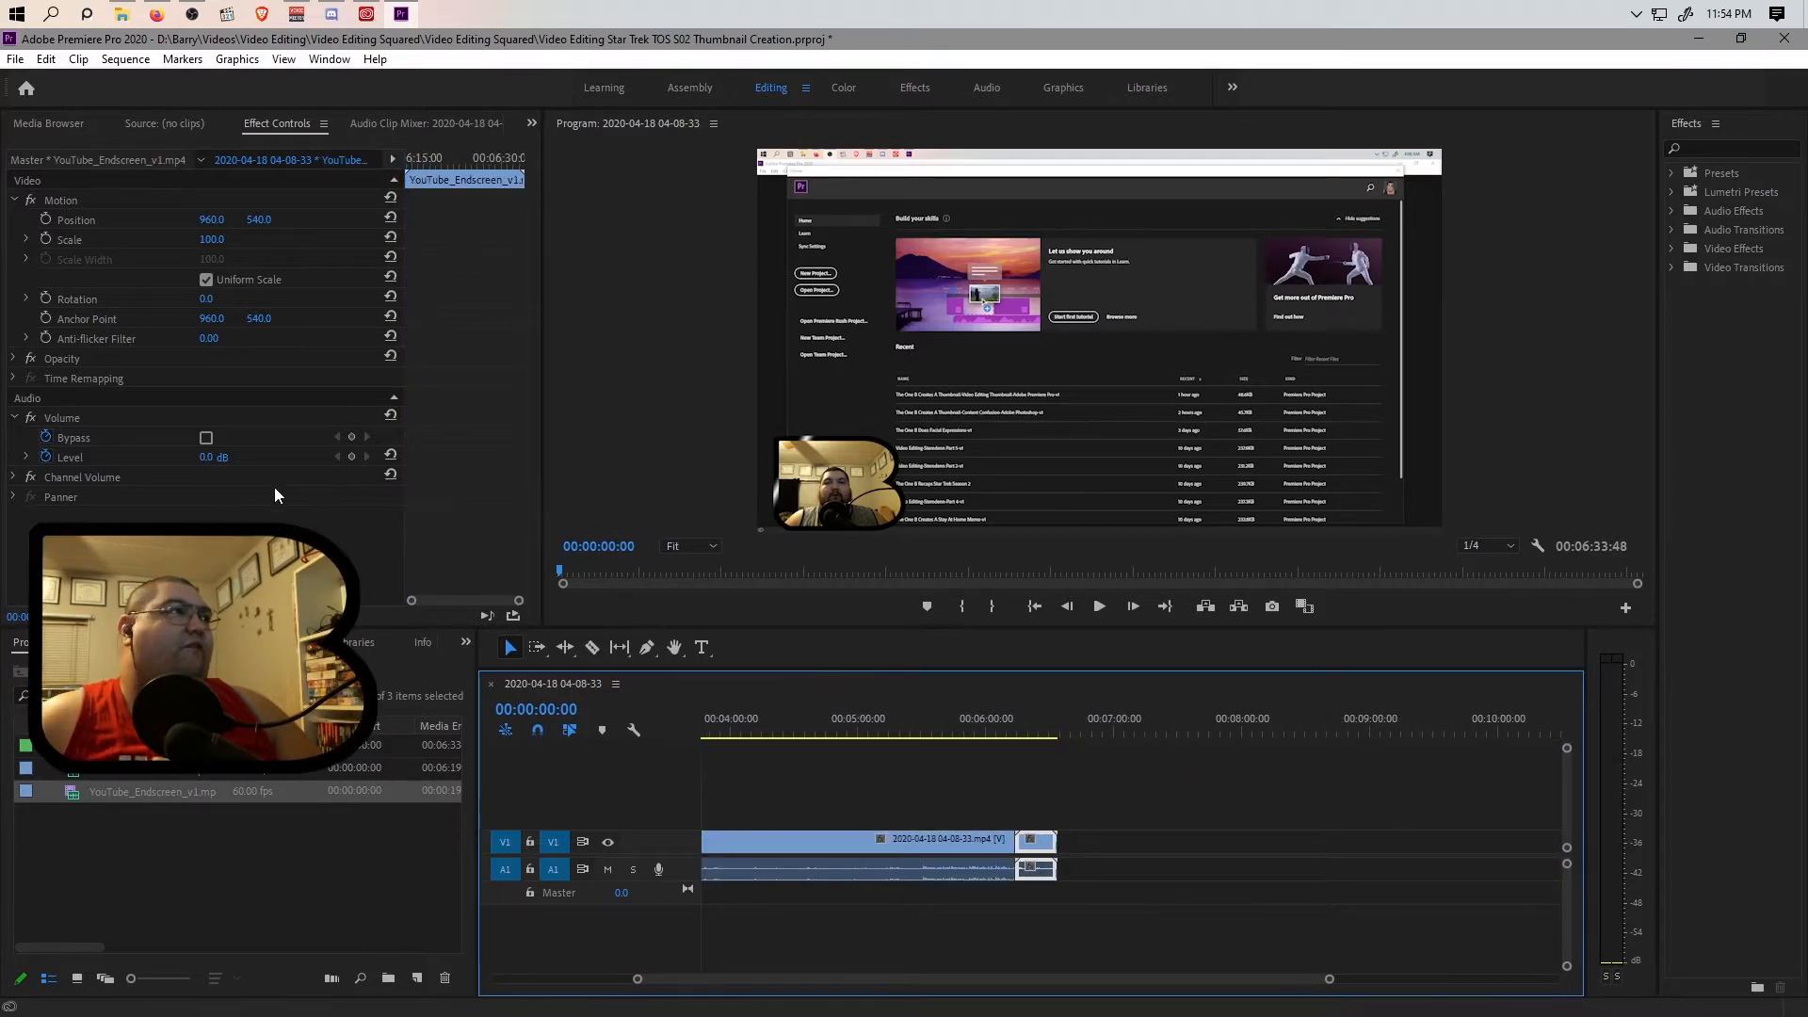
type("15")
key("Return")
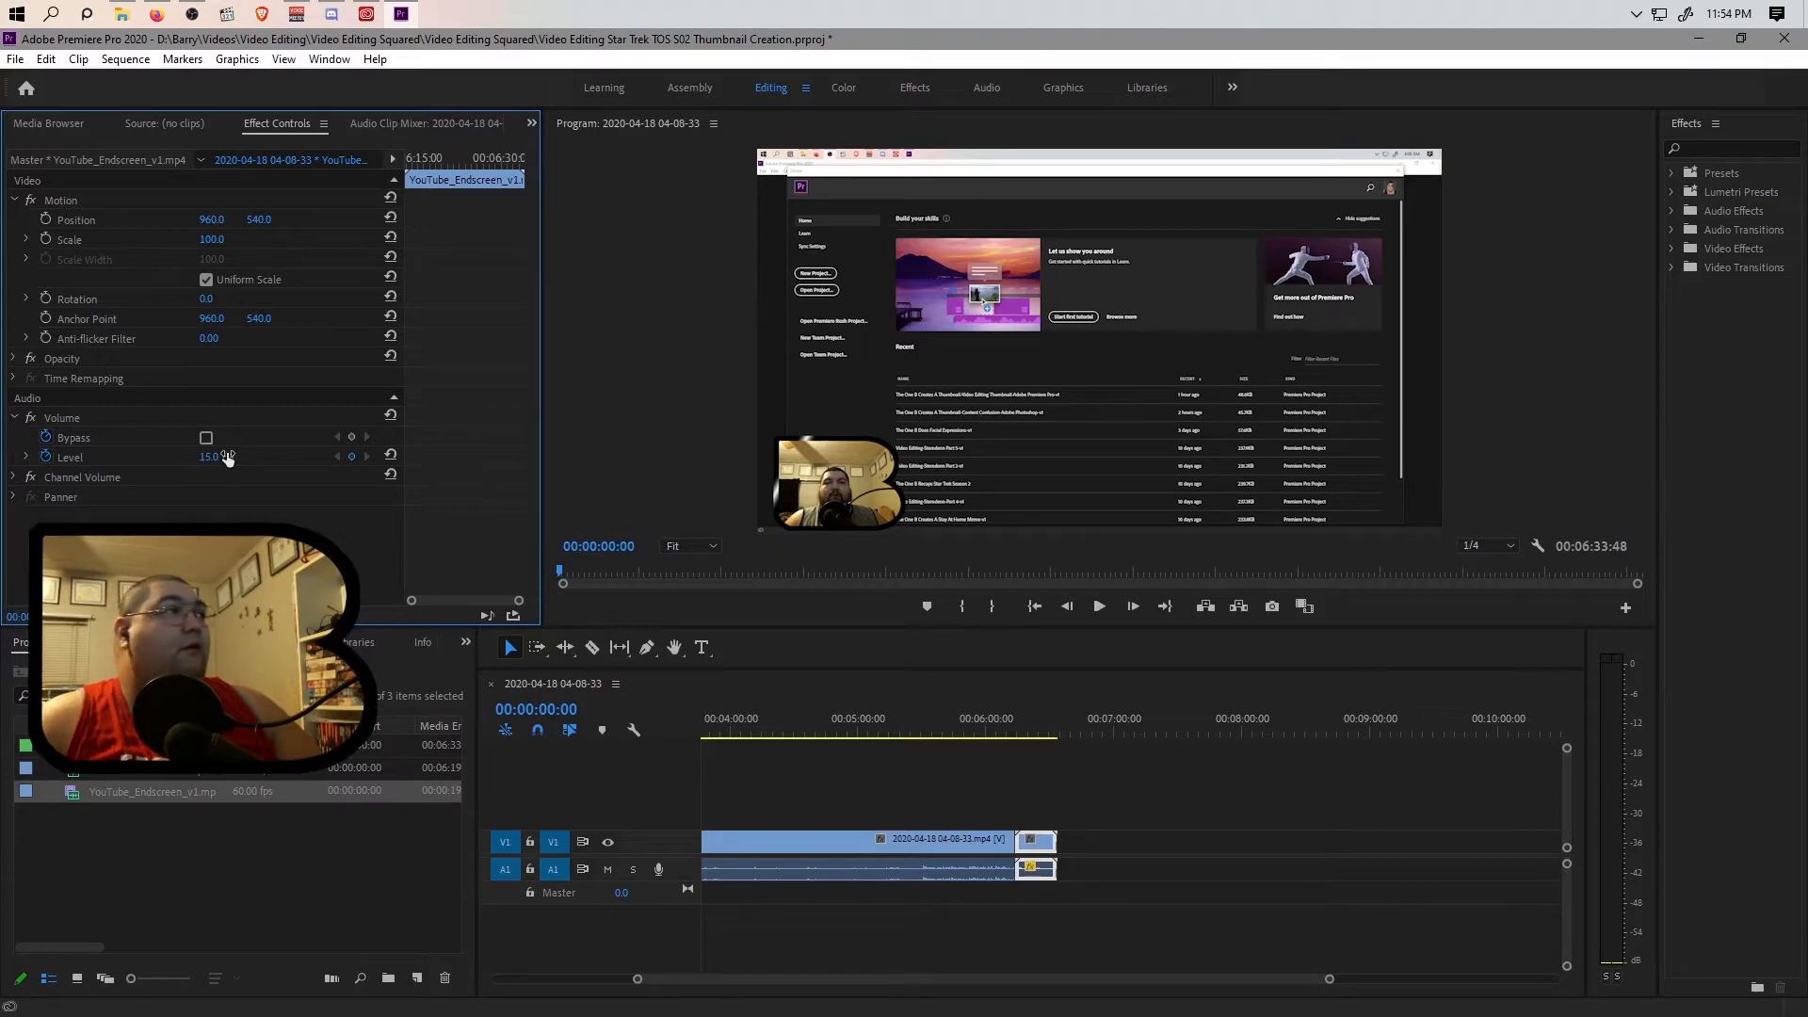
Deselect the end screen clip and save the project.
left_click_drag(635, 978, 455, 984)
left_click(1108, 796)
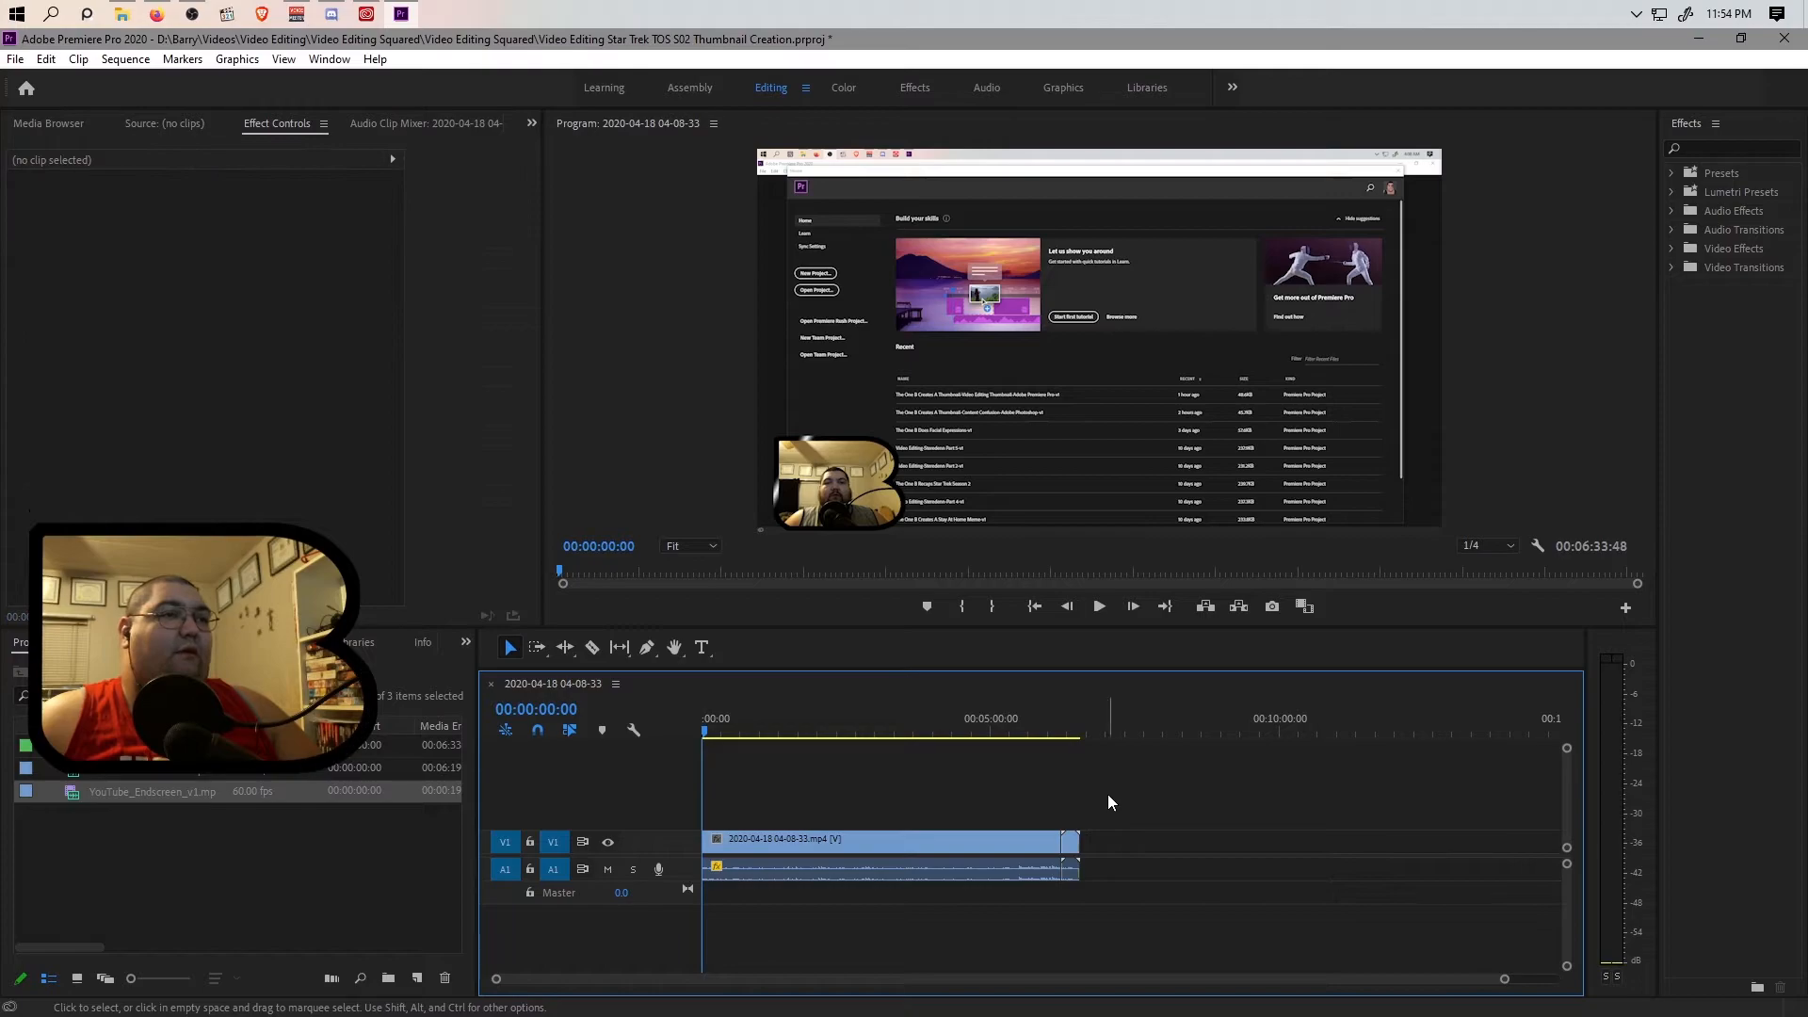
left_click(15, 59)
left_click(87, 293)
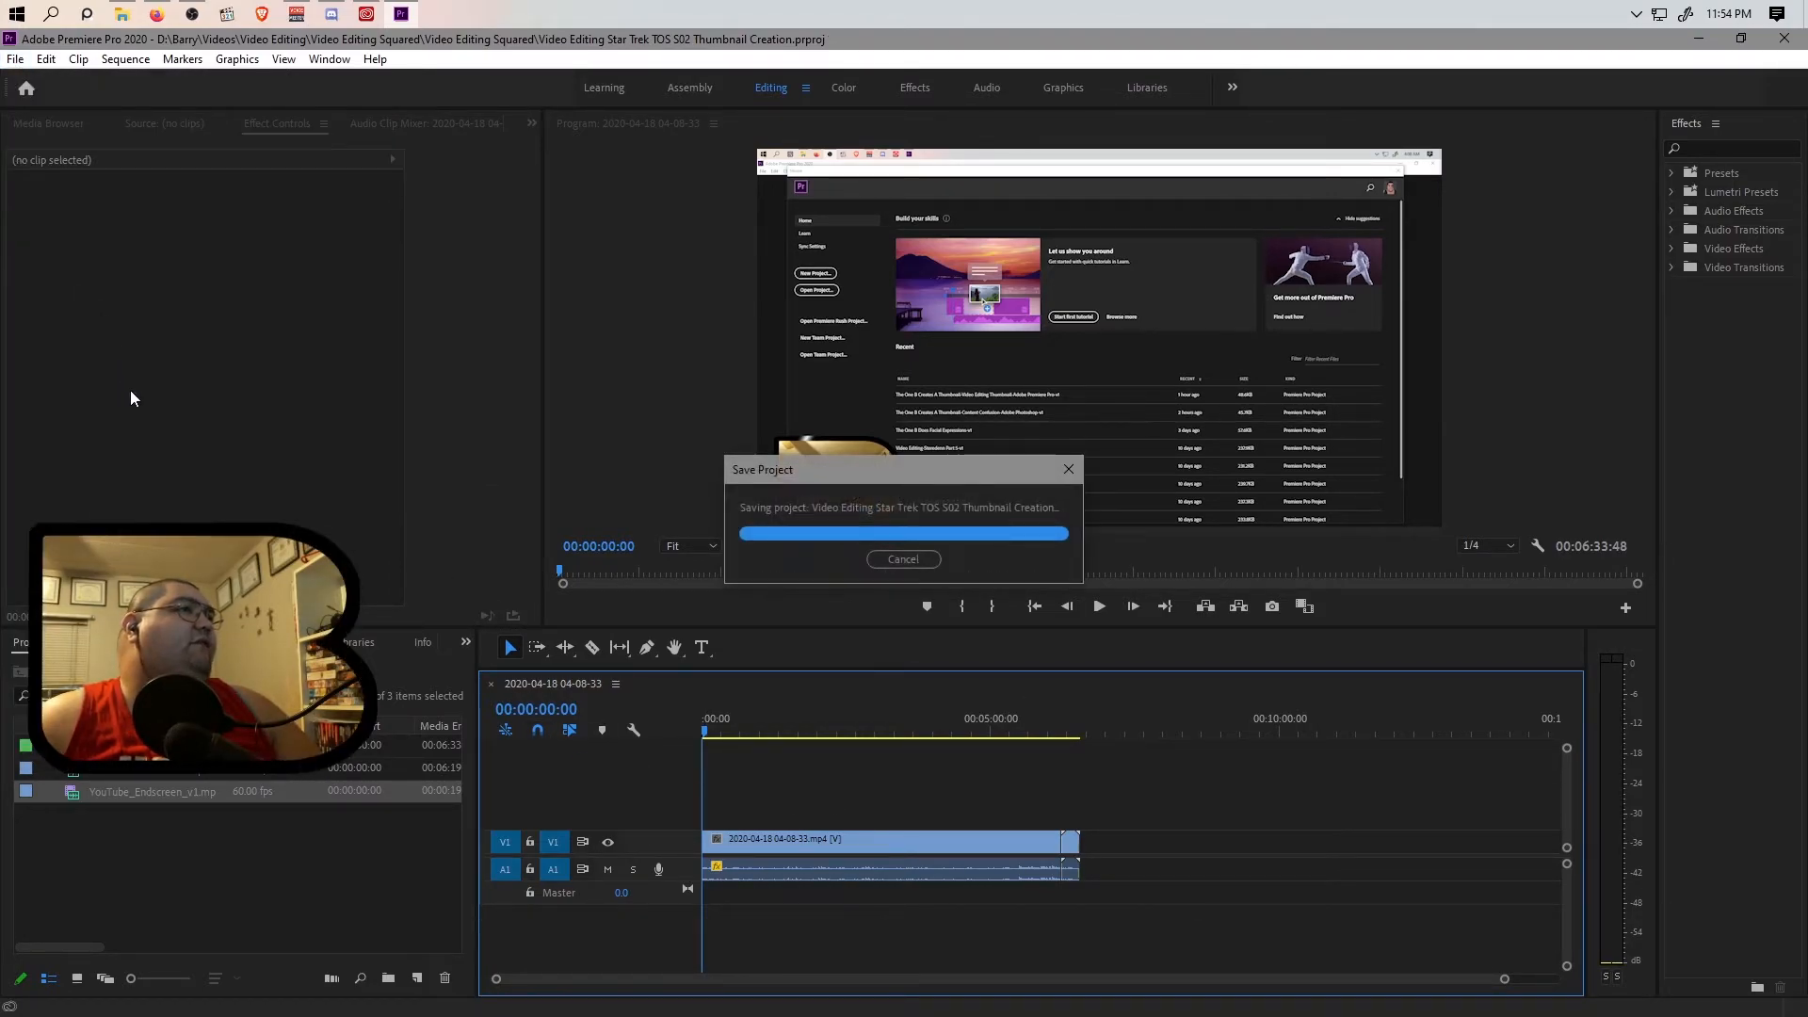
left_click(15, 59)
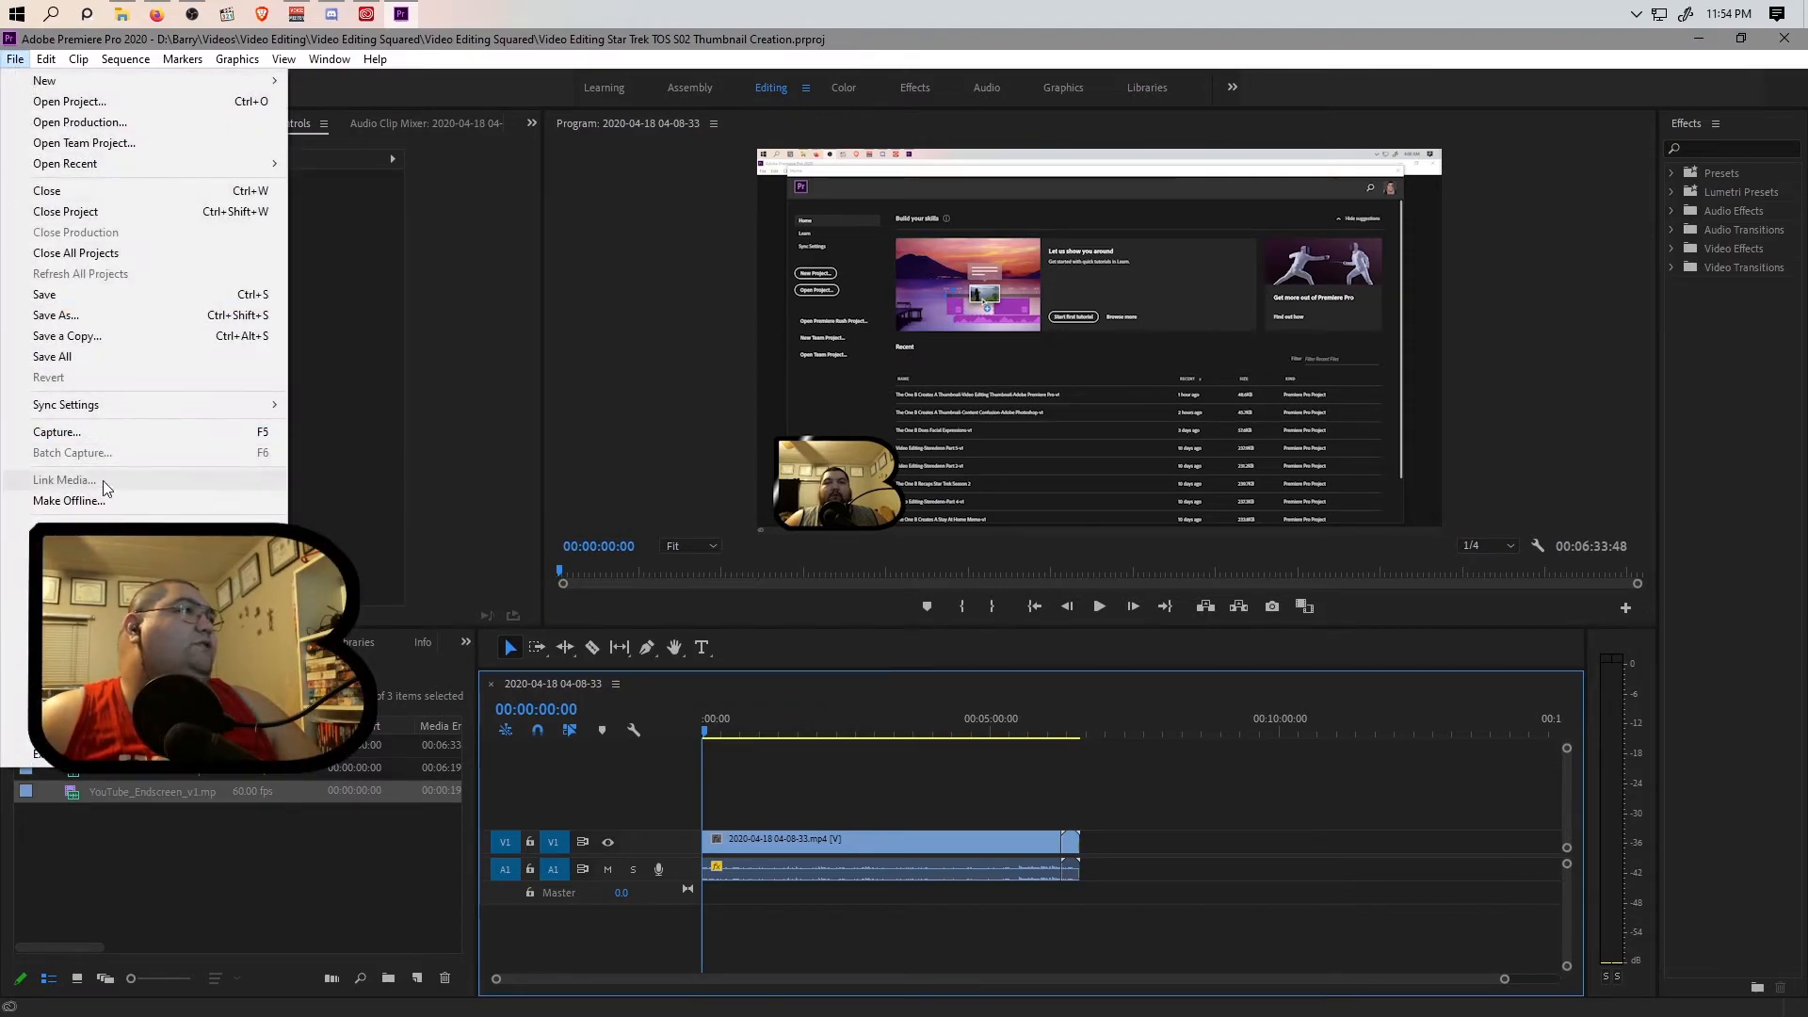
mouse_move(188, 623)
left_click(356, 624)
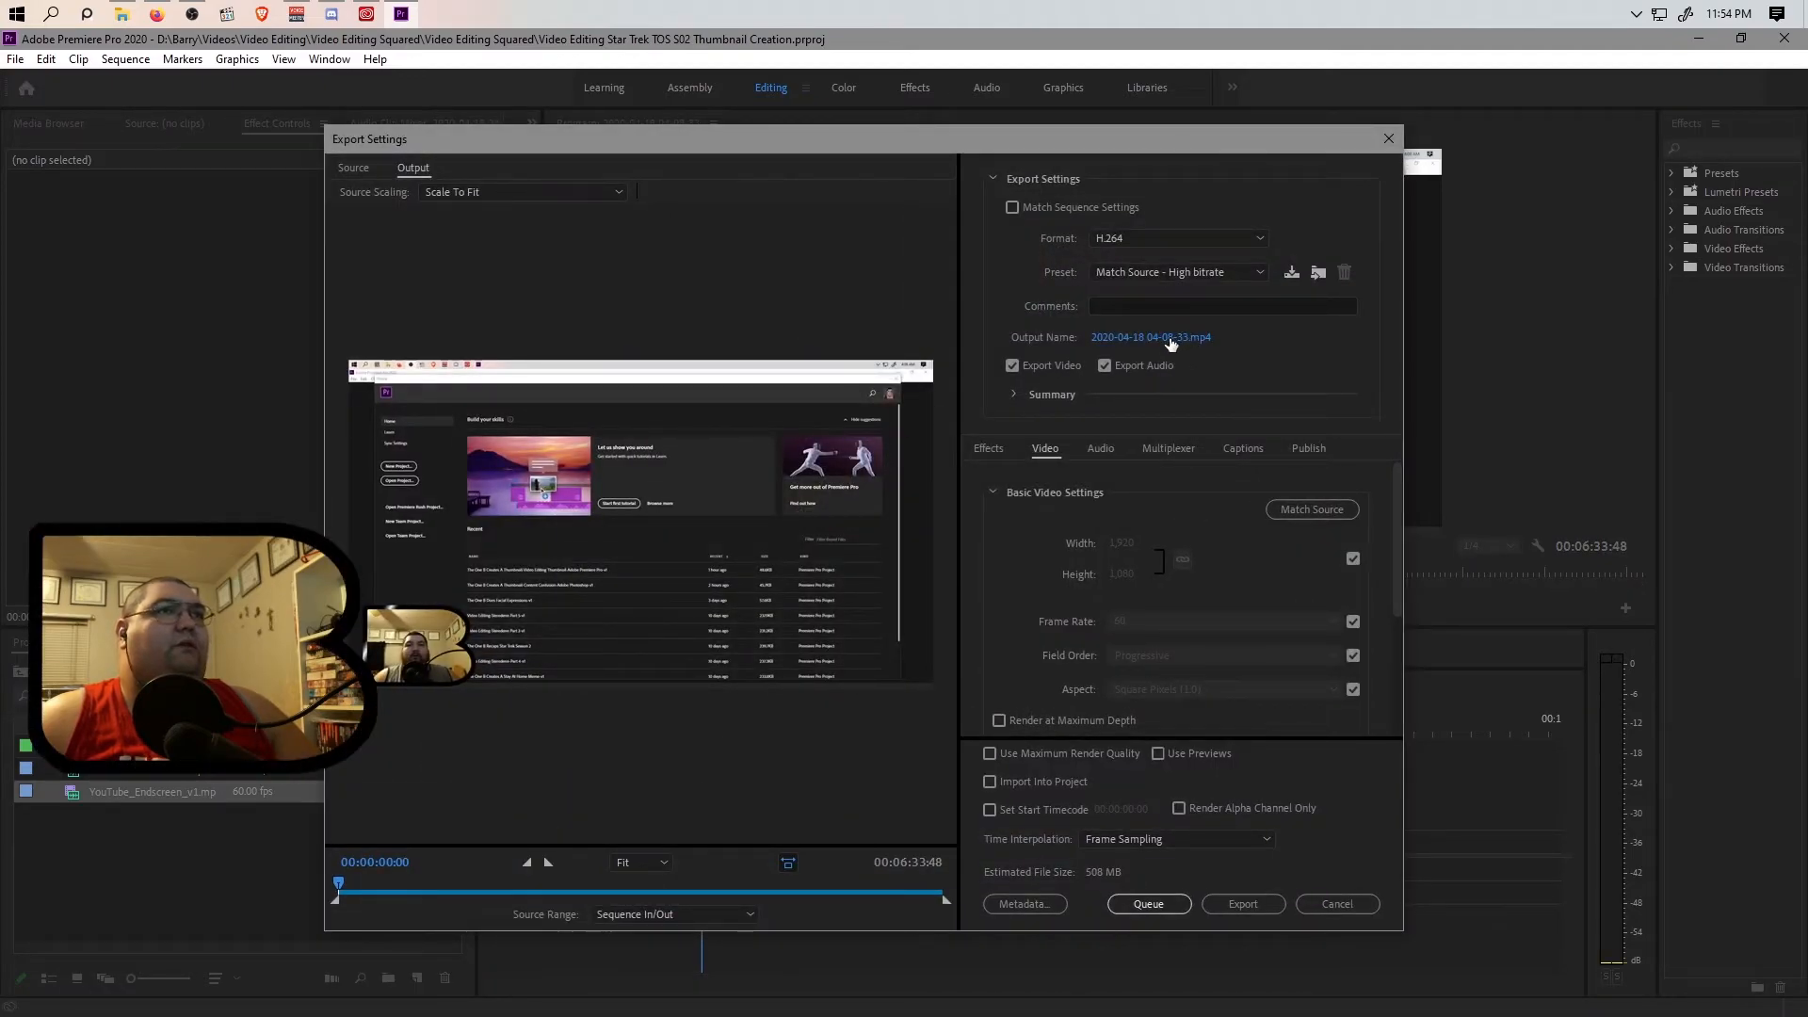
Set the export's output file name to Video Editing Star Trek TOS S02 Recap Thumbnail.mp4 in the Video Editing Squared folder.
left_click(1169, 339)
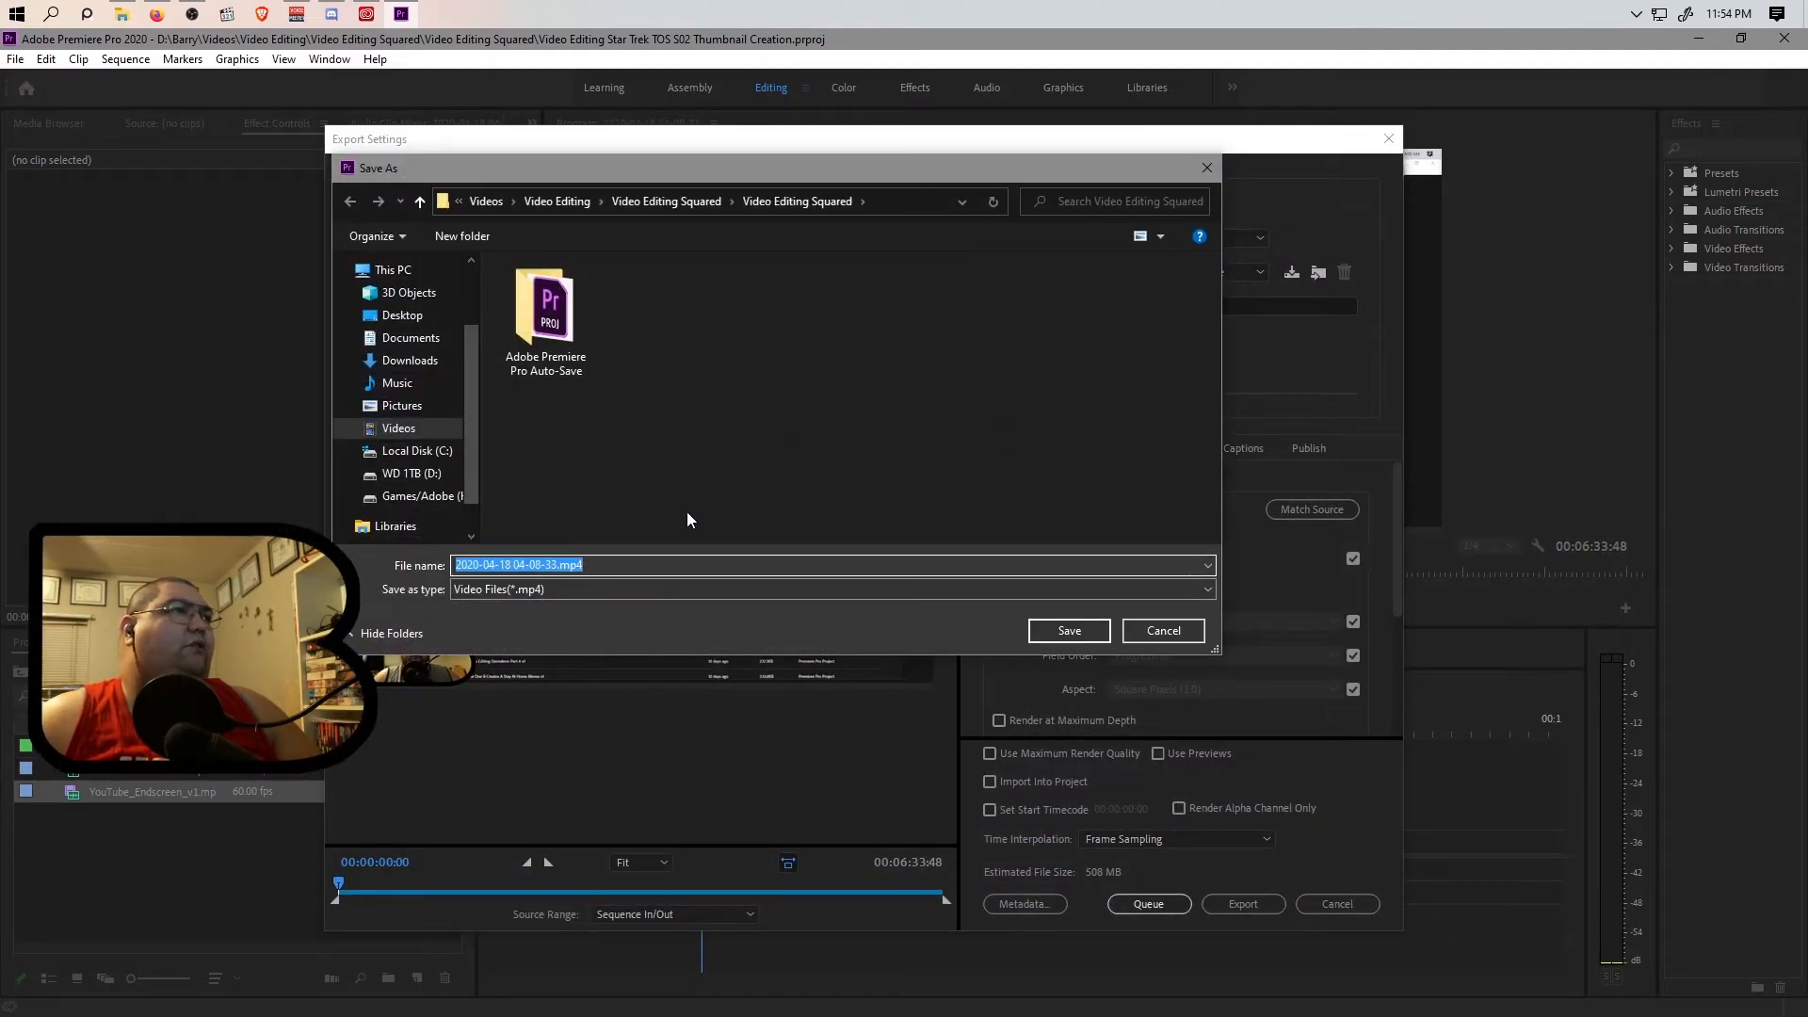
left_click(551, 565)
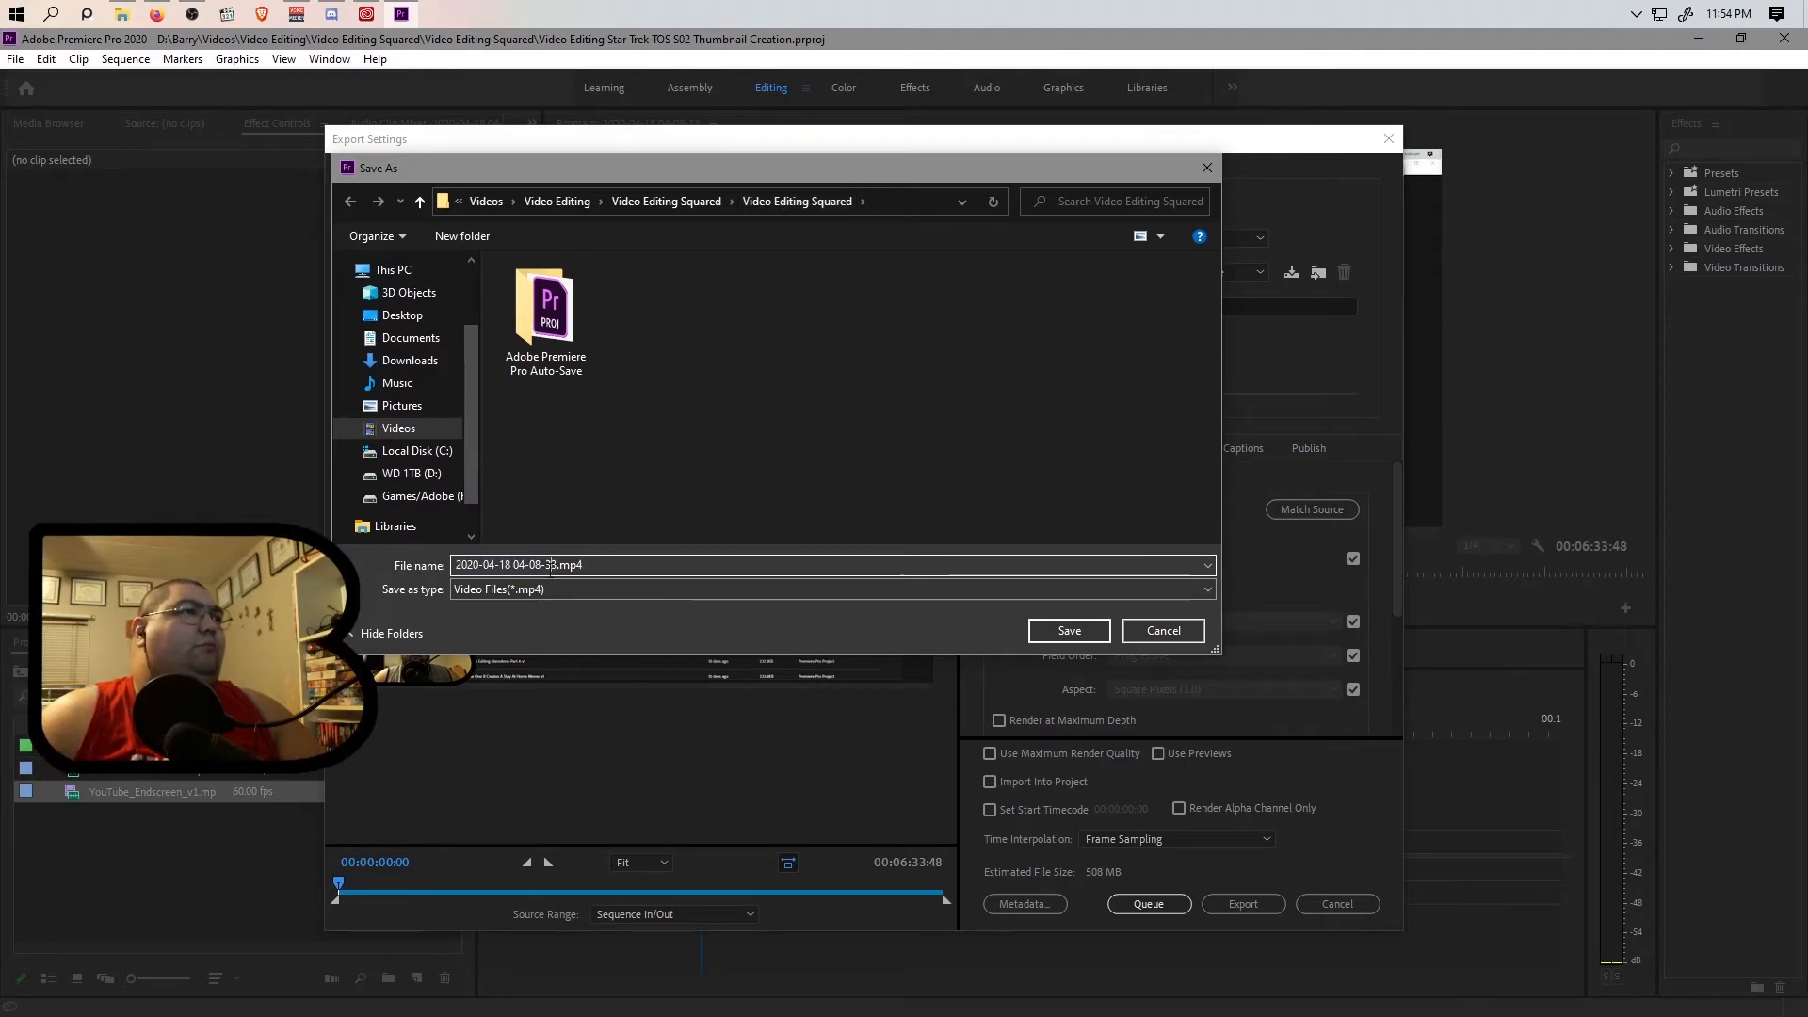
left_click_drag(555, 565, 376, 569)
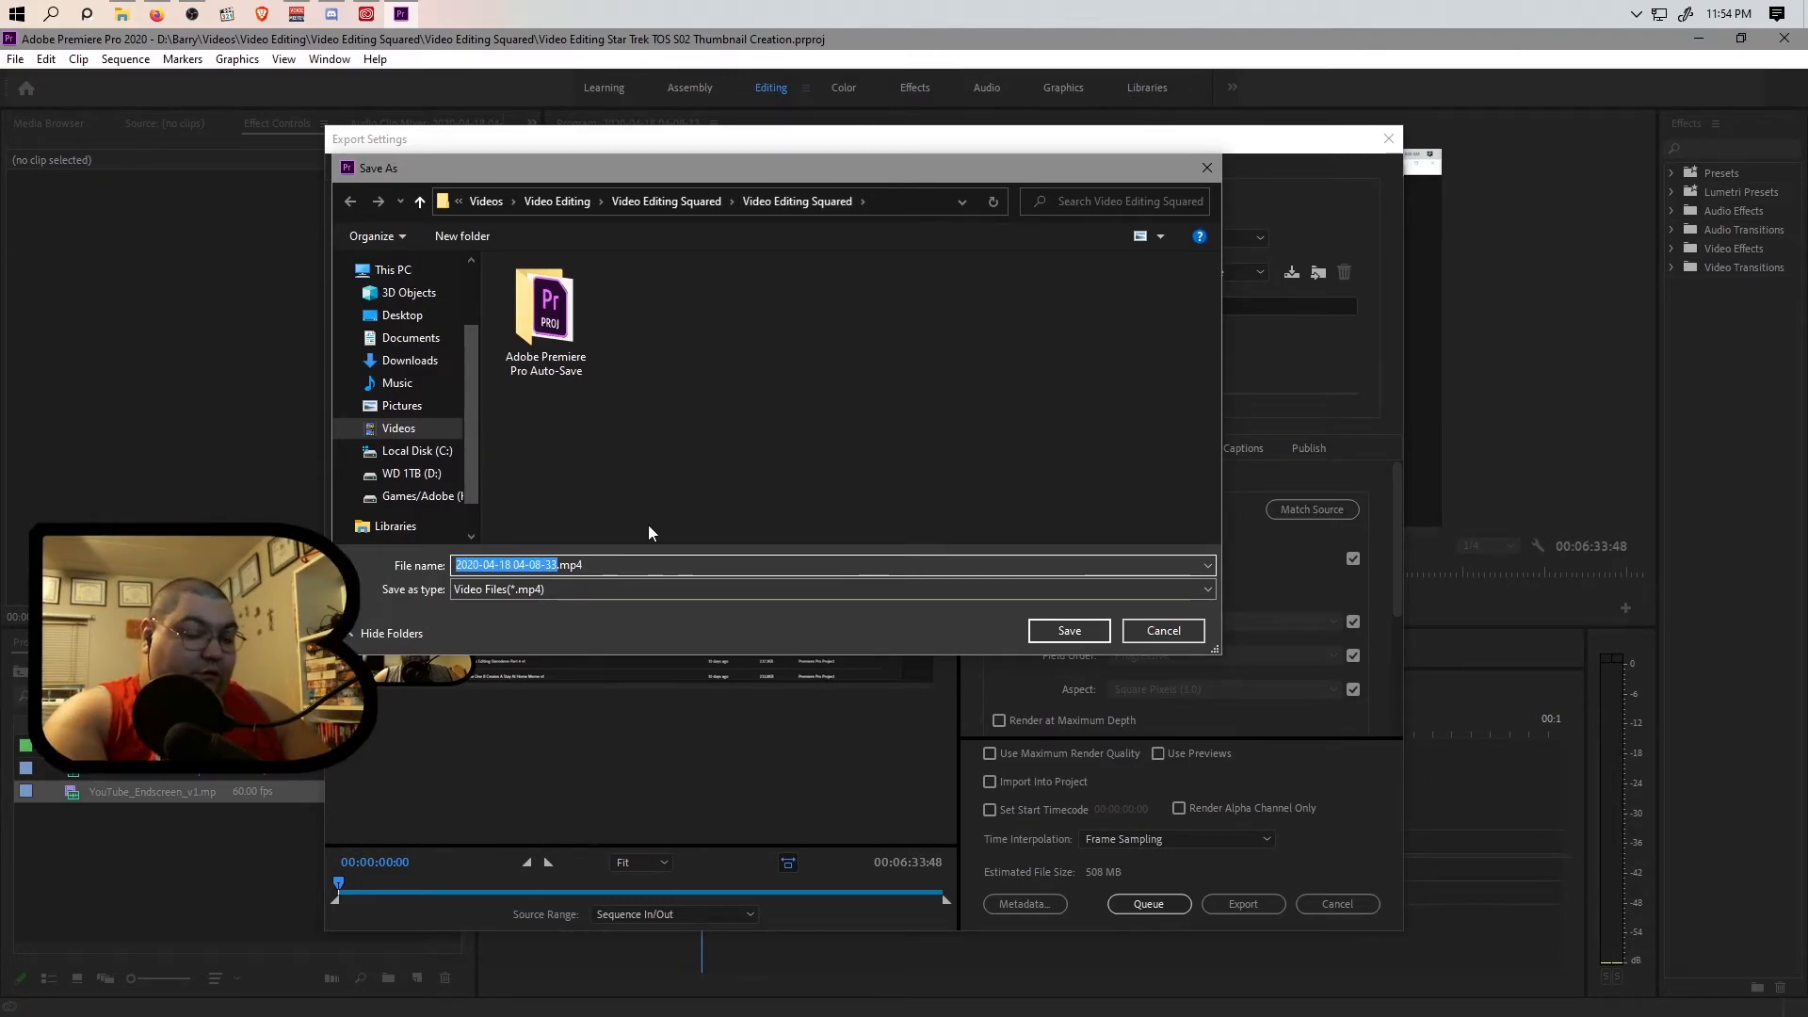
type("Video Editin")
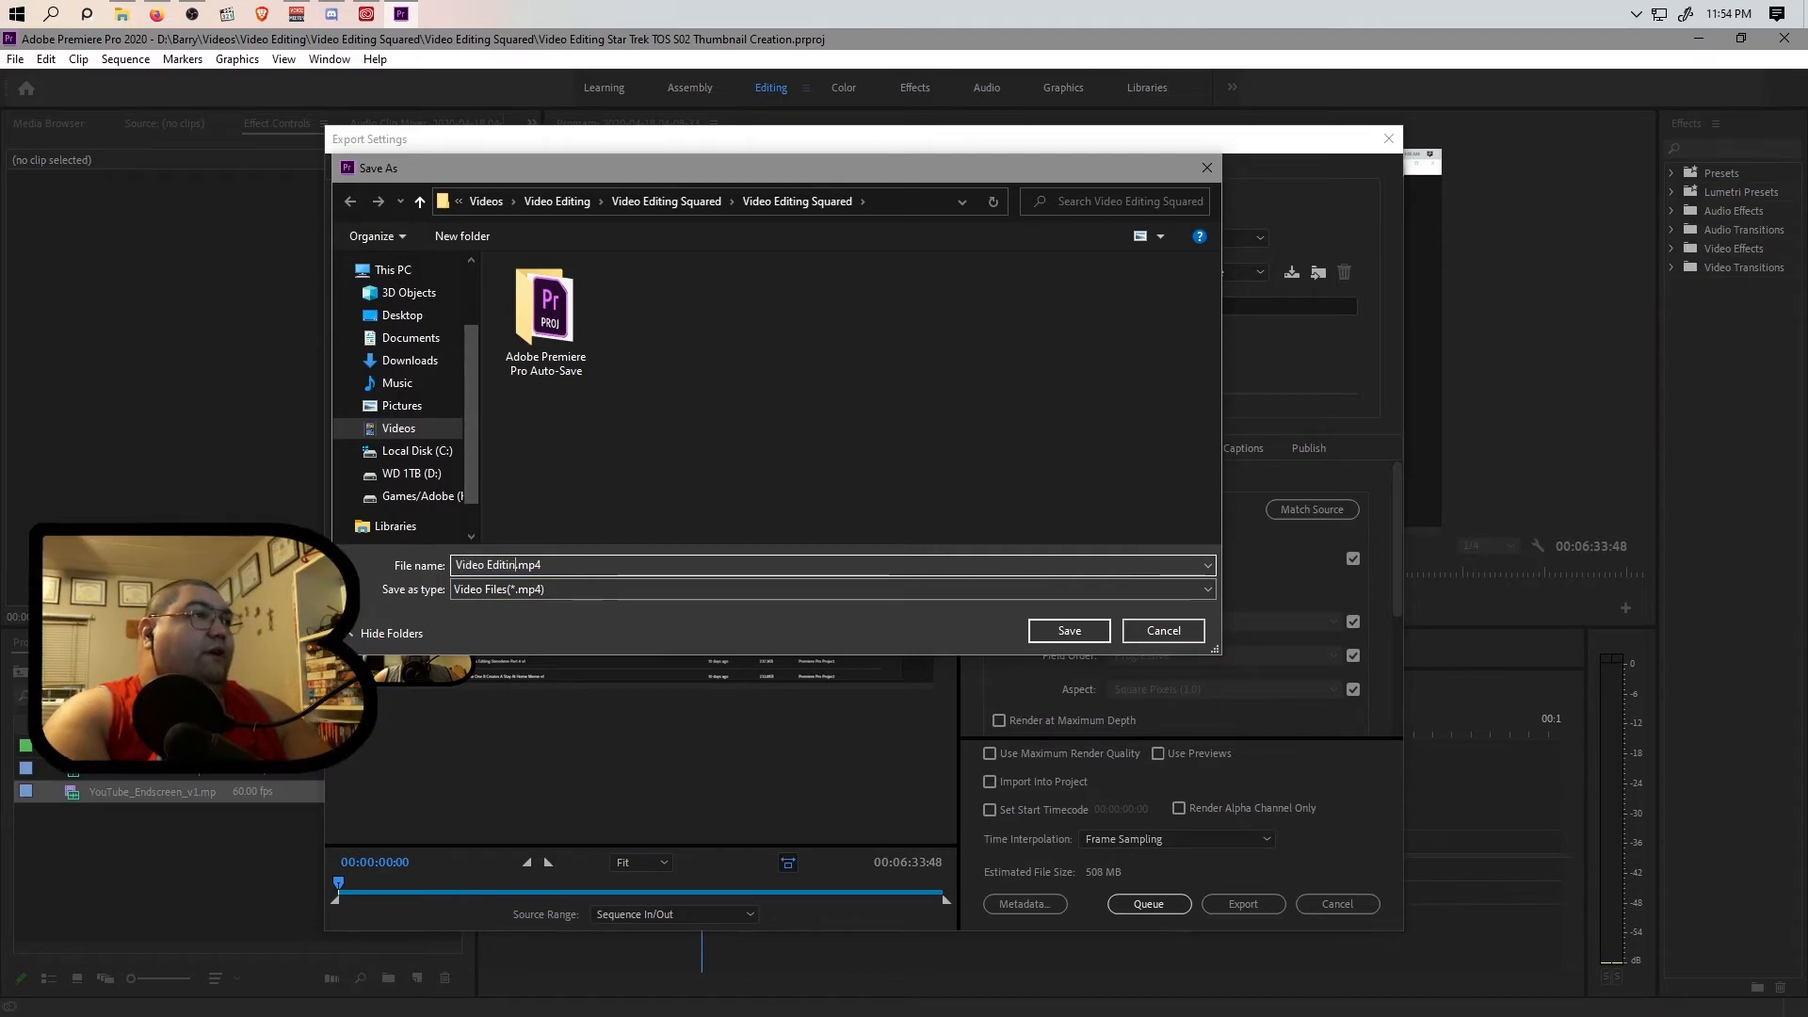
type("g S")
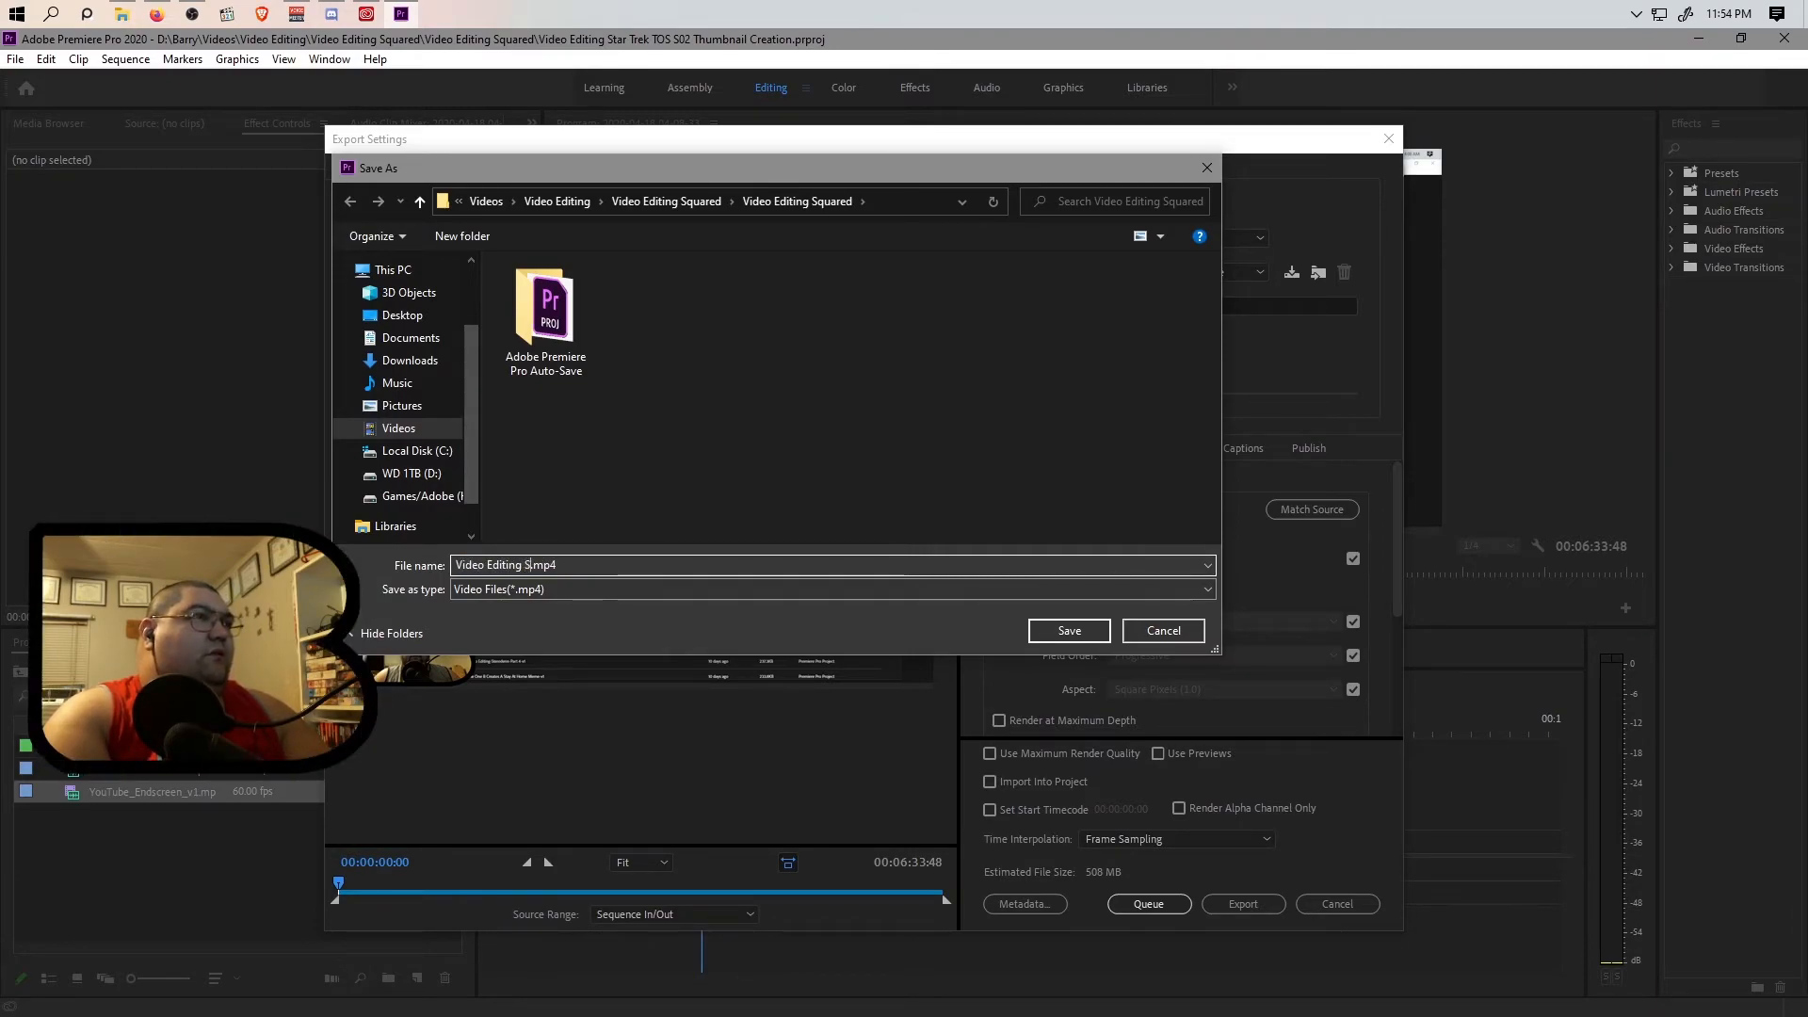
type("tar Trek ")
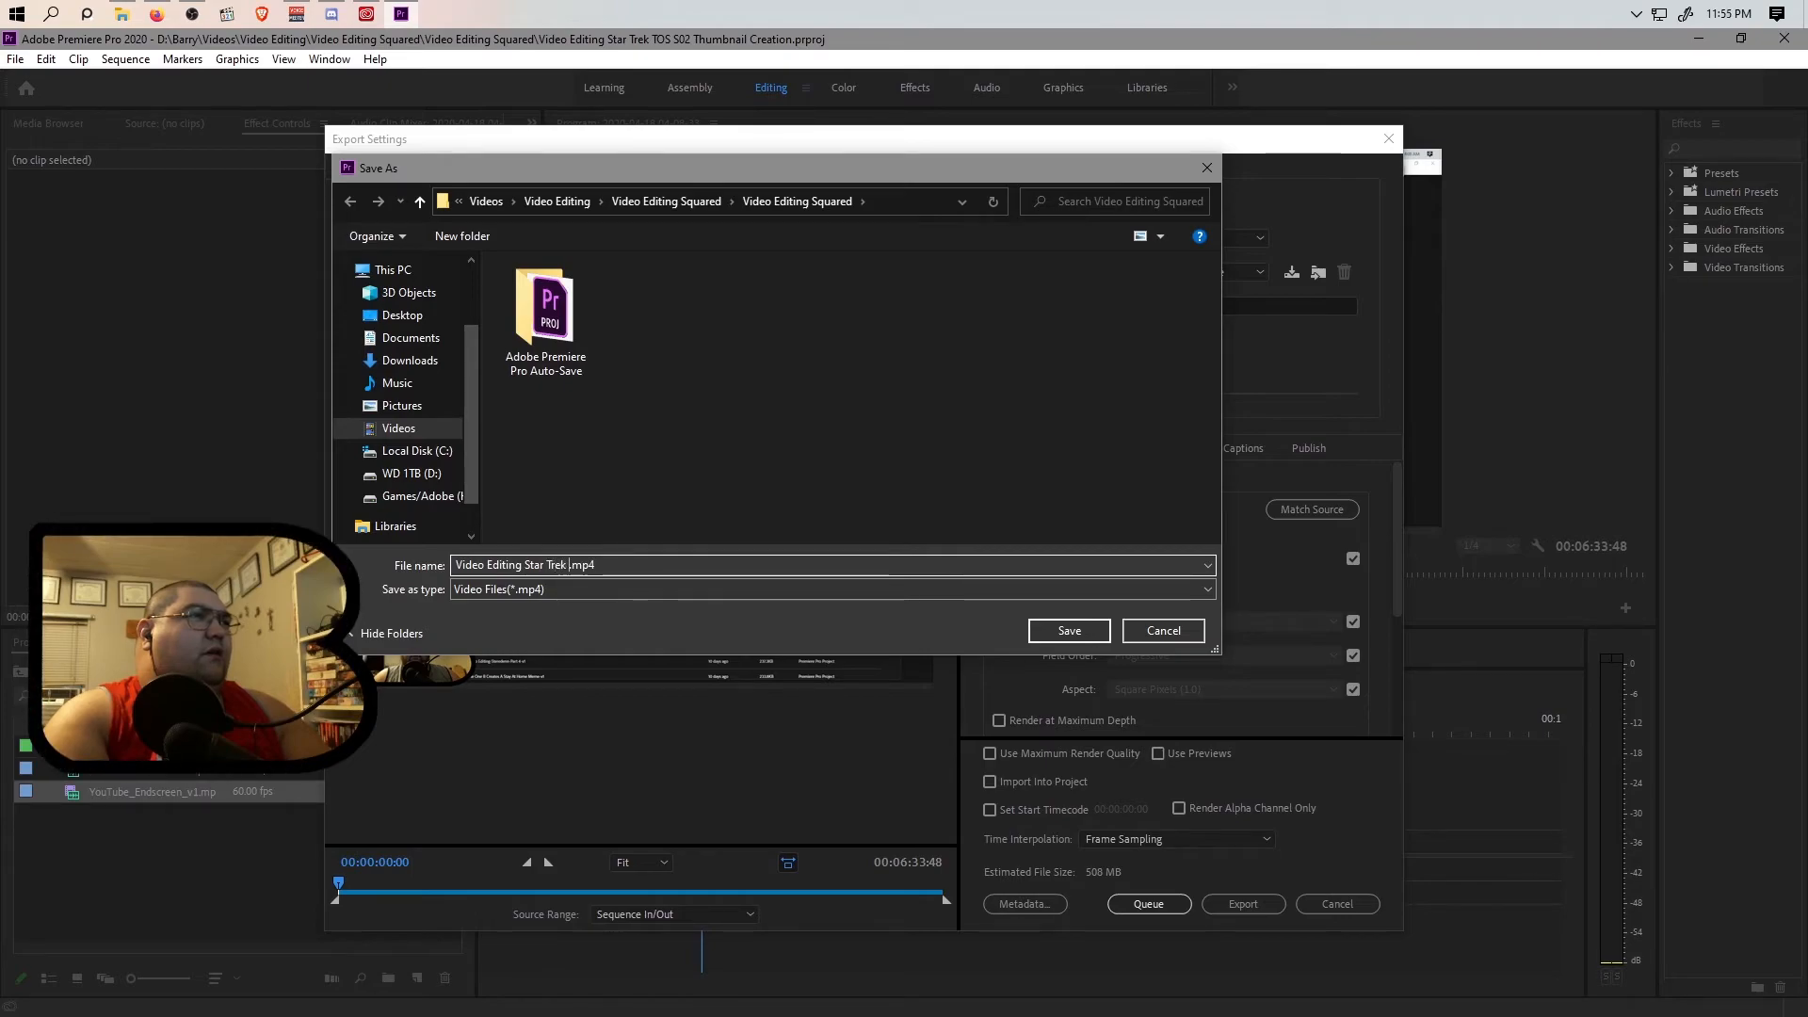
type("TOS ")
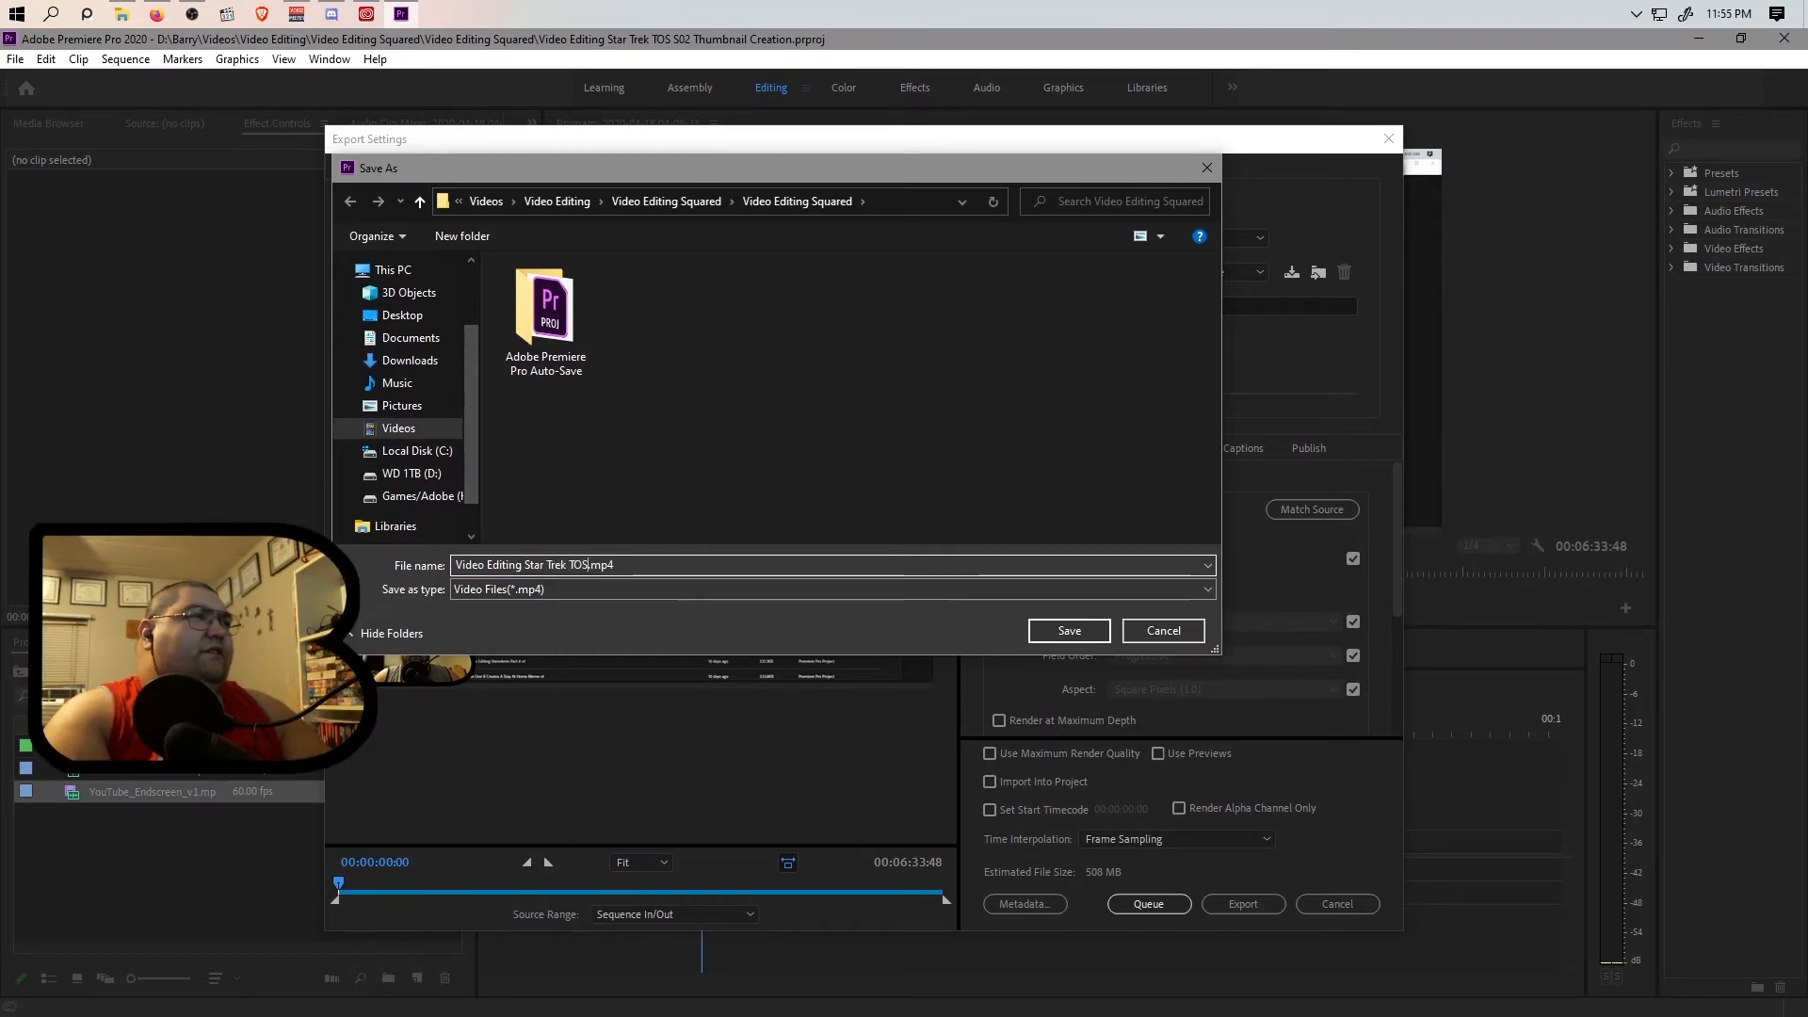
type("S02 Recap Thumbnail Creation")
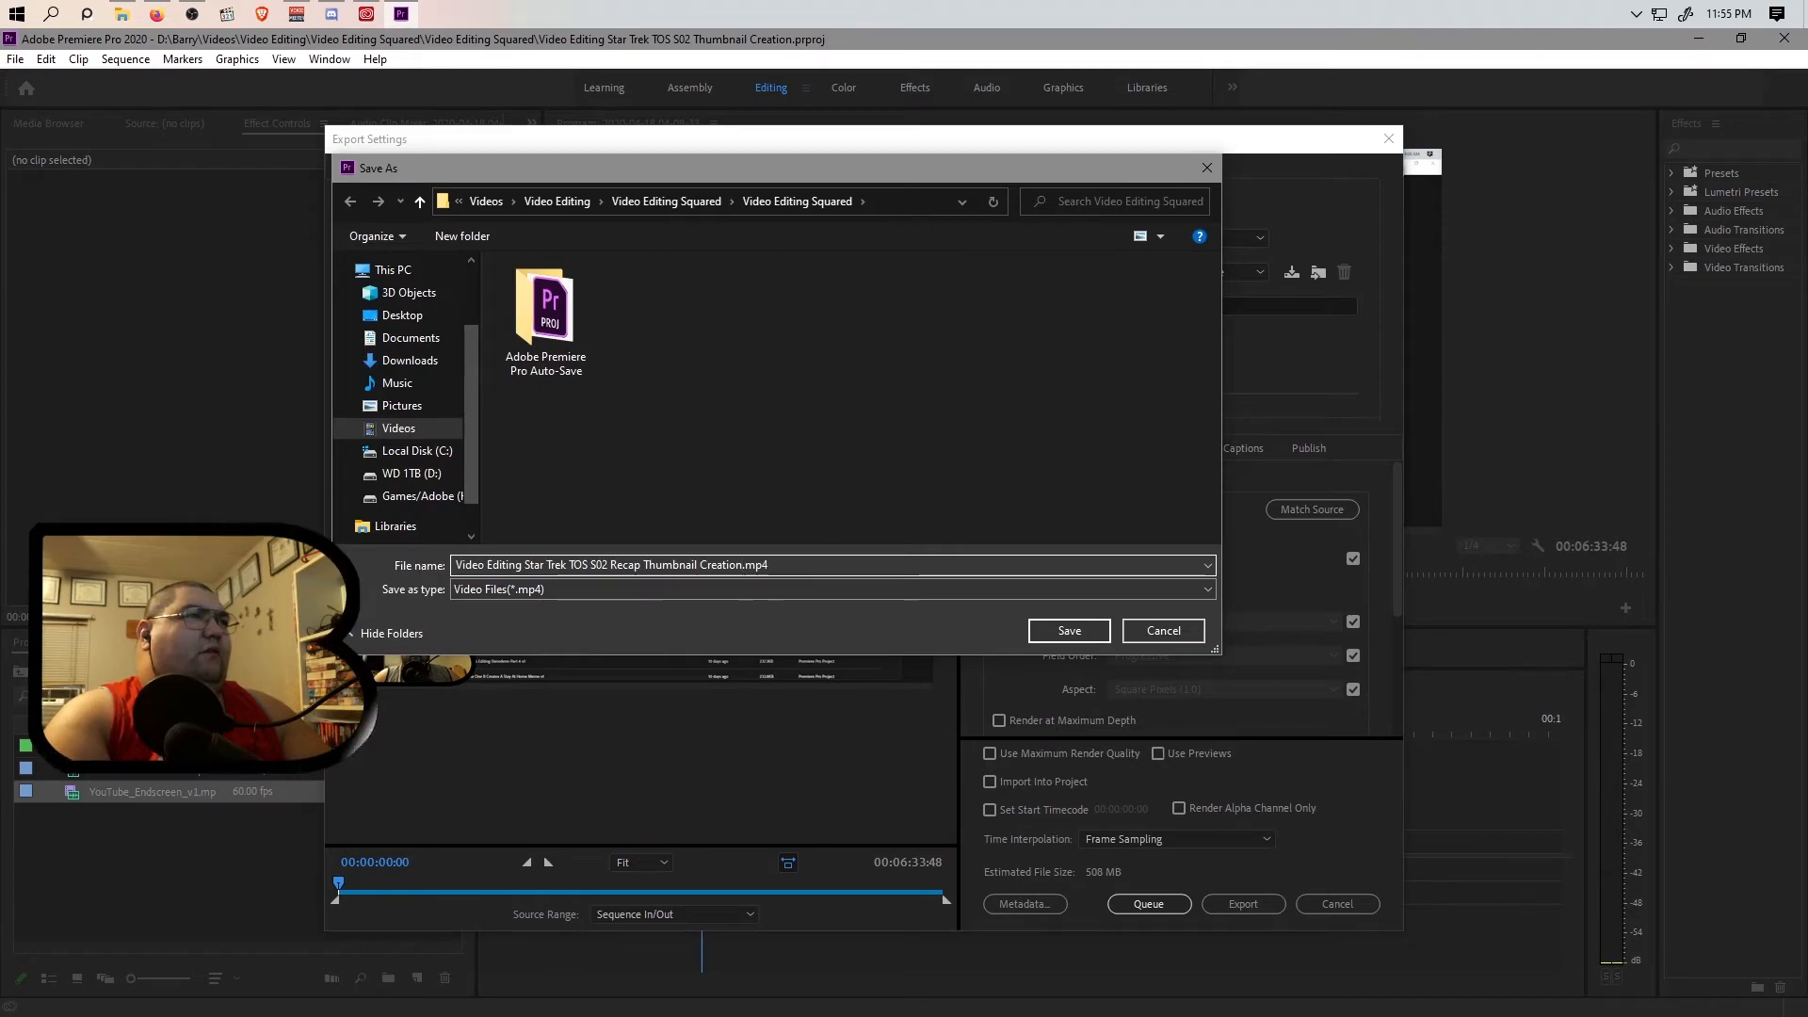
key("BackSpace")
key("BackSpace")
key("BackSpace")
key("BackSpace")
key("BackSpace")
key("BackSpace")
key("BackSpace")
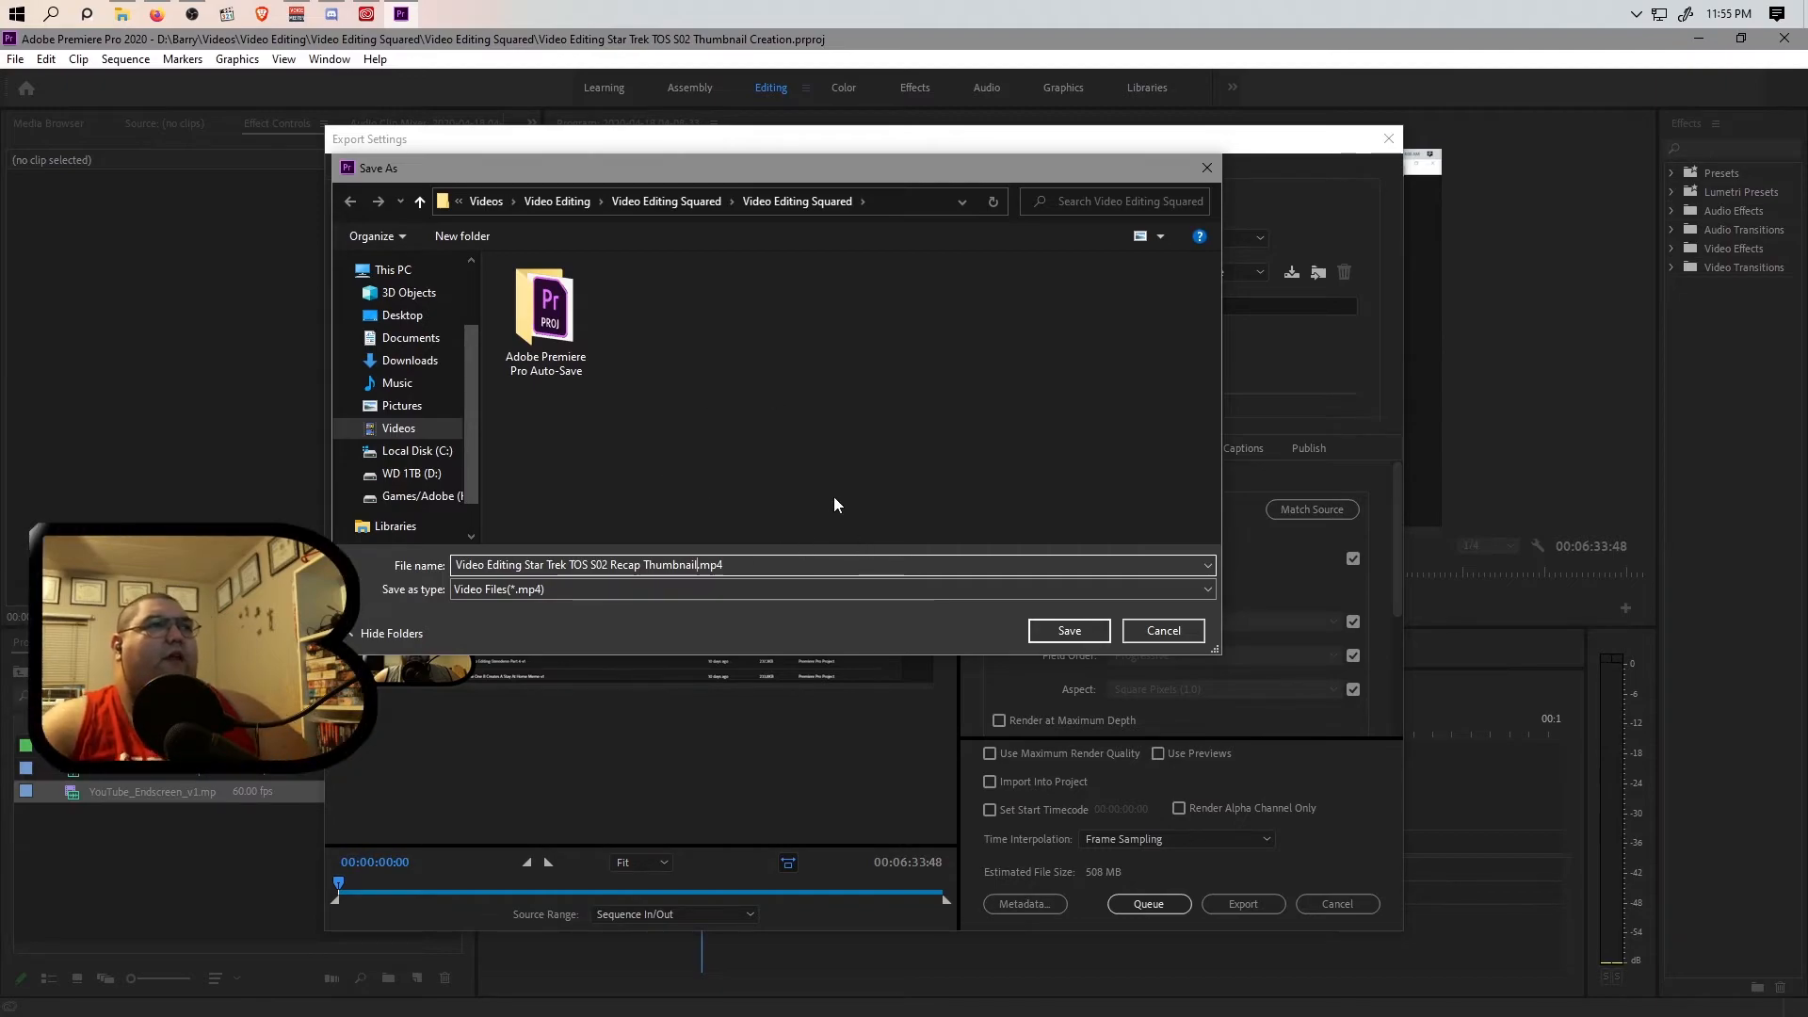
left_click(1069, 631)
Send the H.264 export with the Match Source - High bitrate preset to the Media Encoder queue.
left_click_drag(1126, 143, 1117, 38)
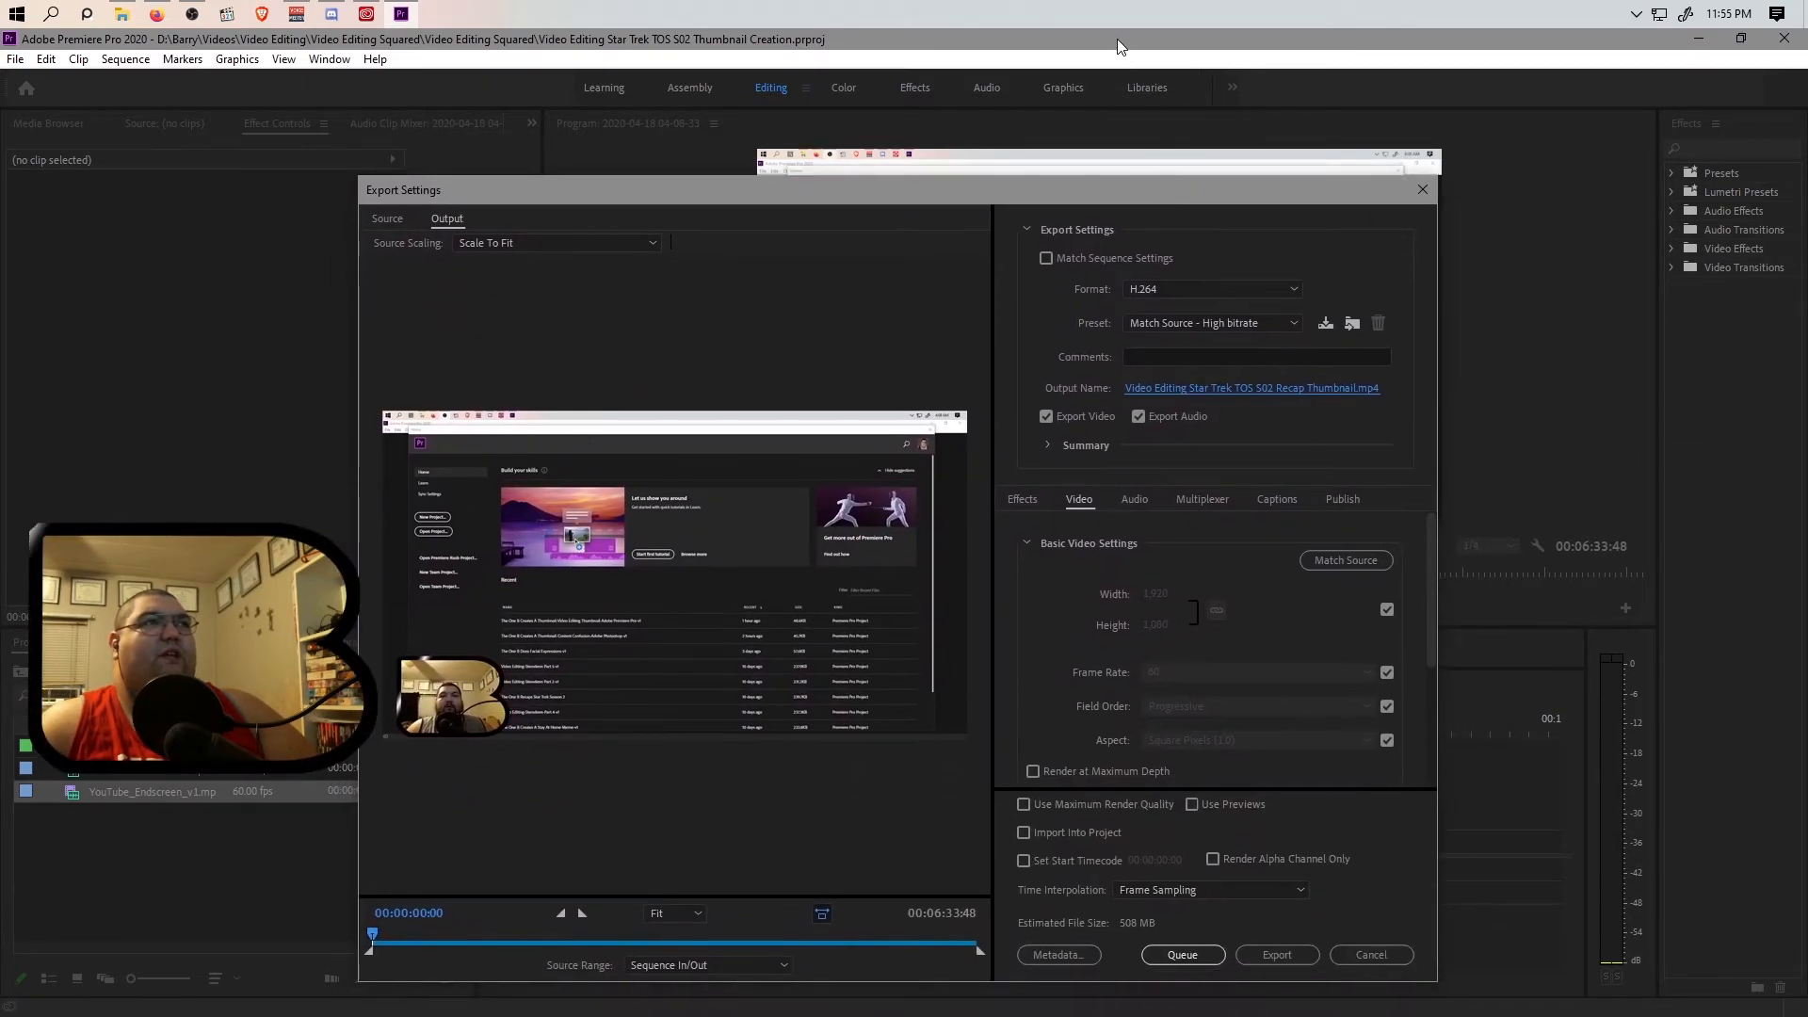
left_click(1182, 955)
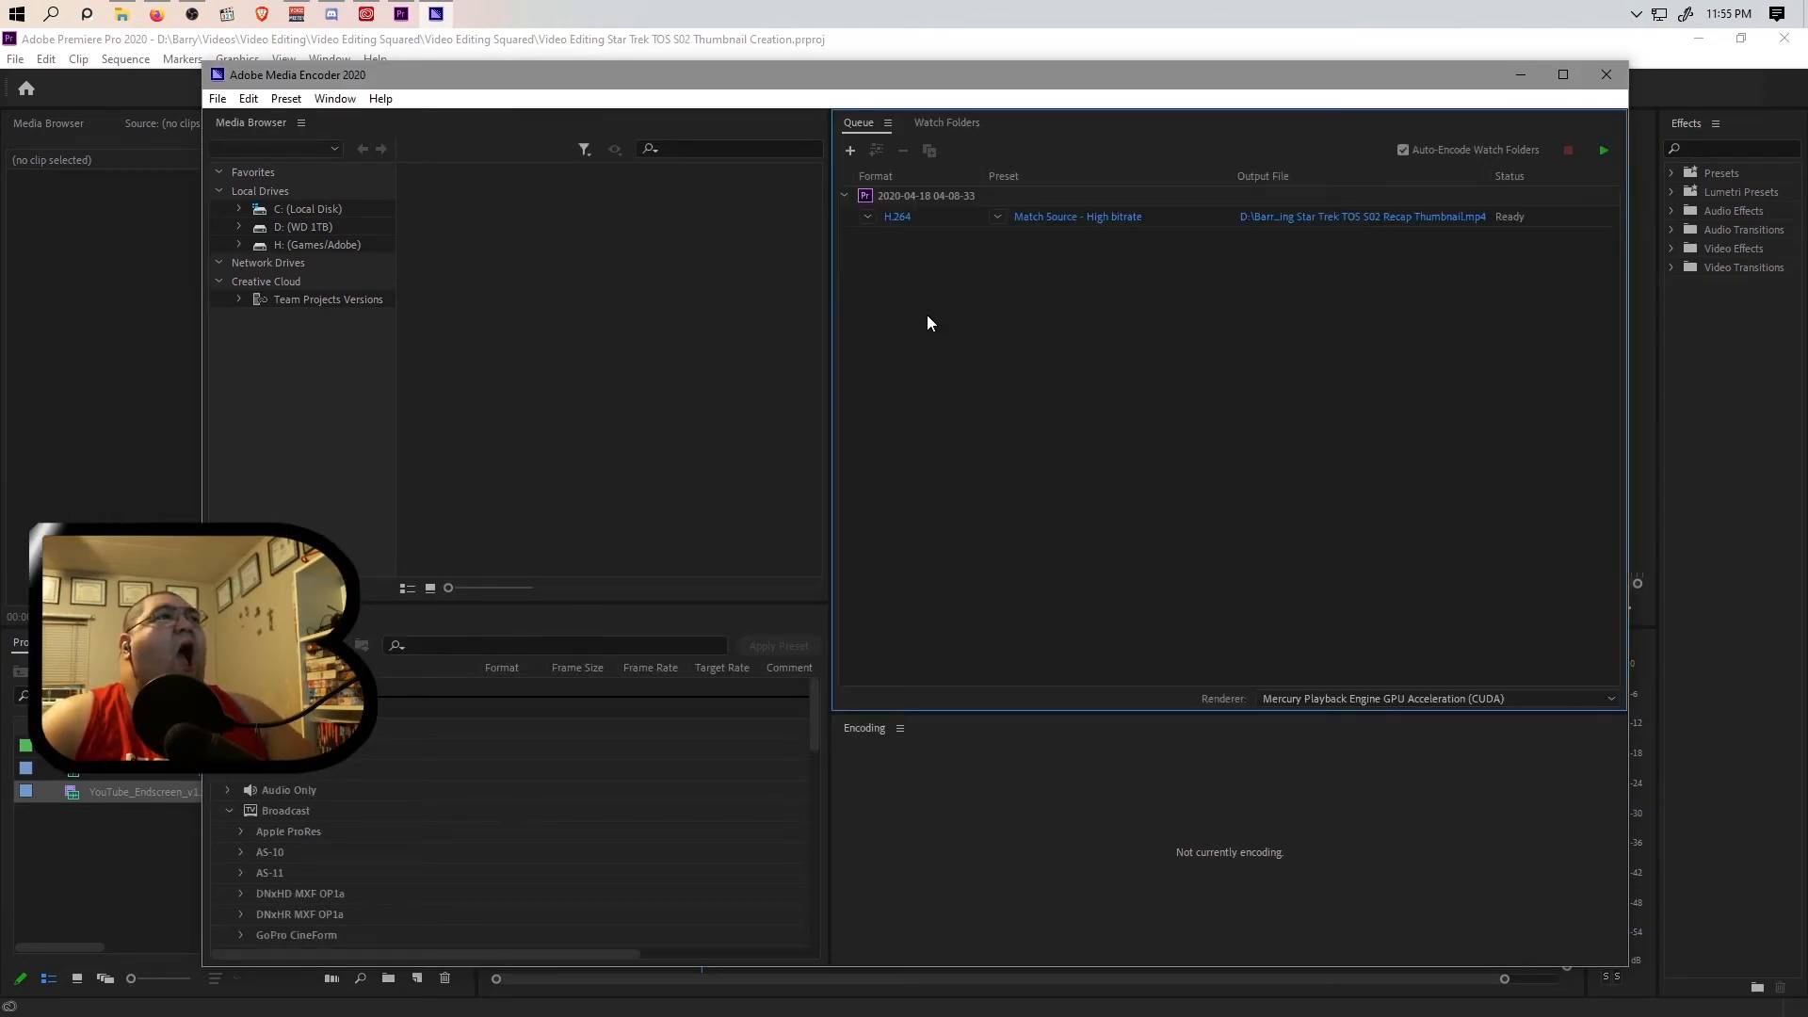
Switch back to Premiere Pro, review the recording at several points along the timeline and return the playhead to the start.
left_click(763, 41)
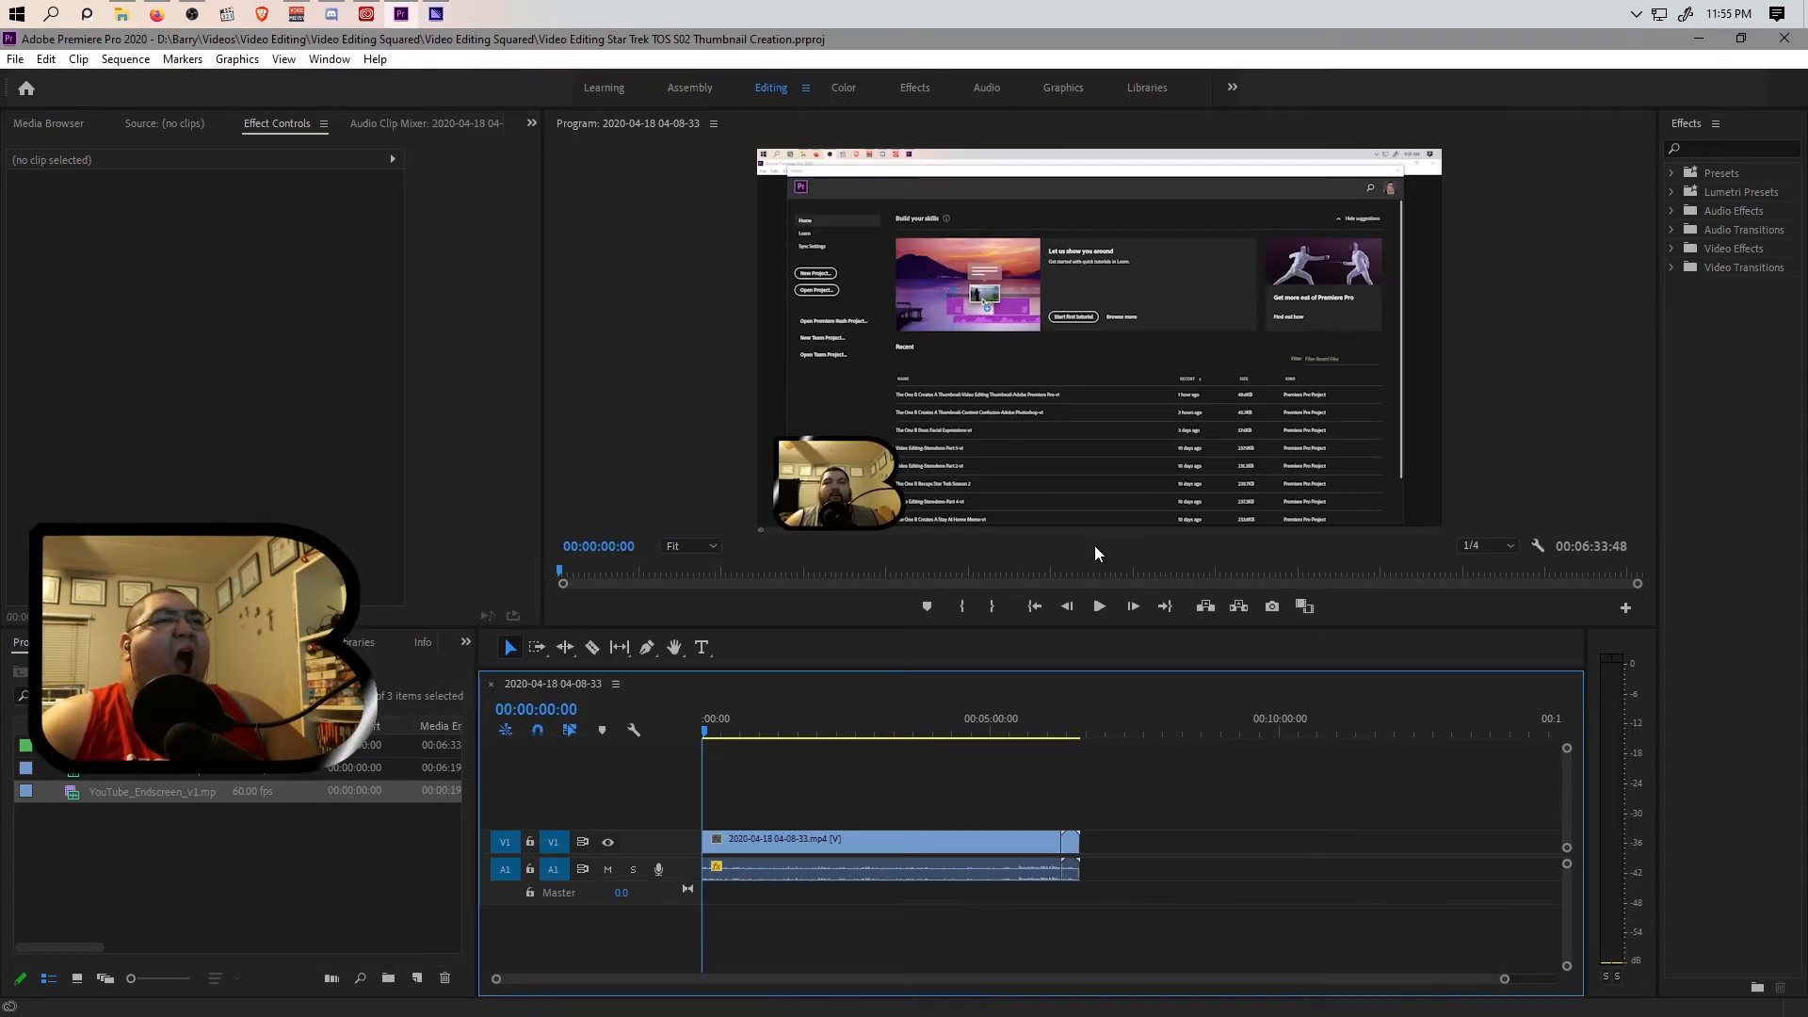
left_click(806, 732)
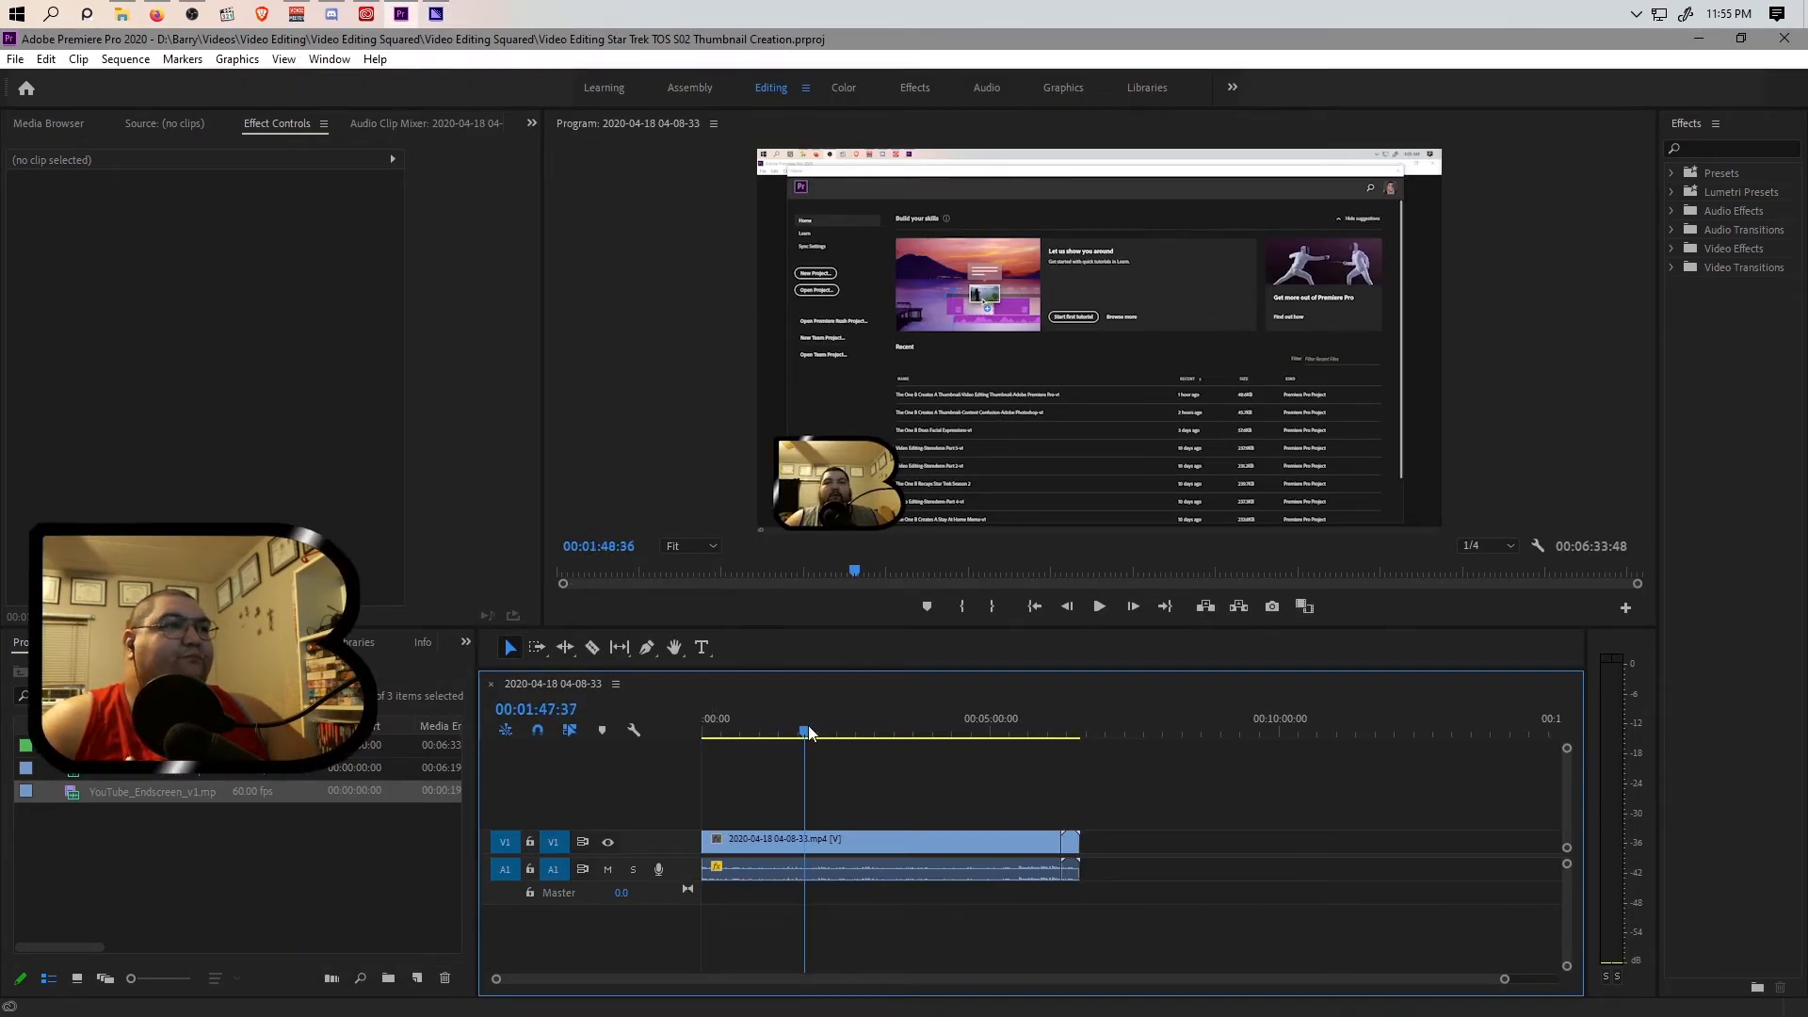
left_click(857, 723)
left_click(902, 723)
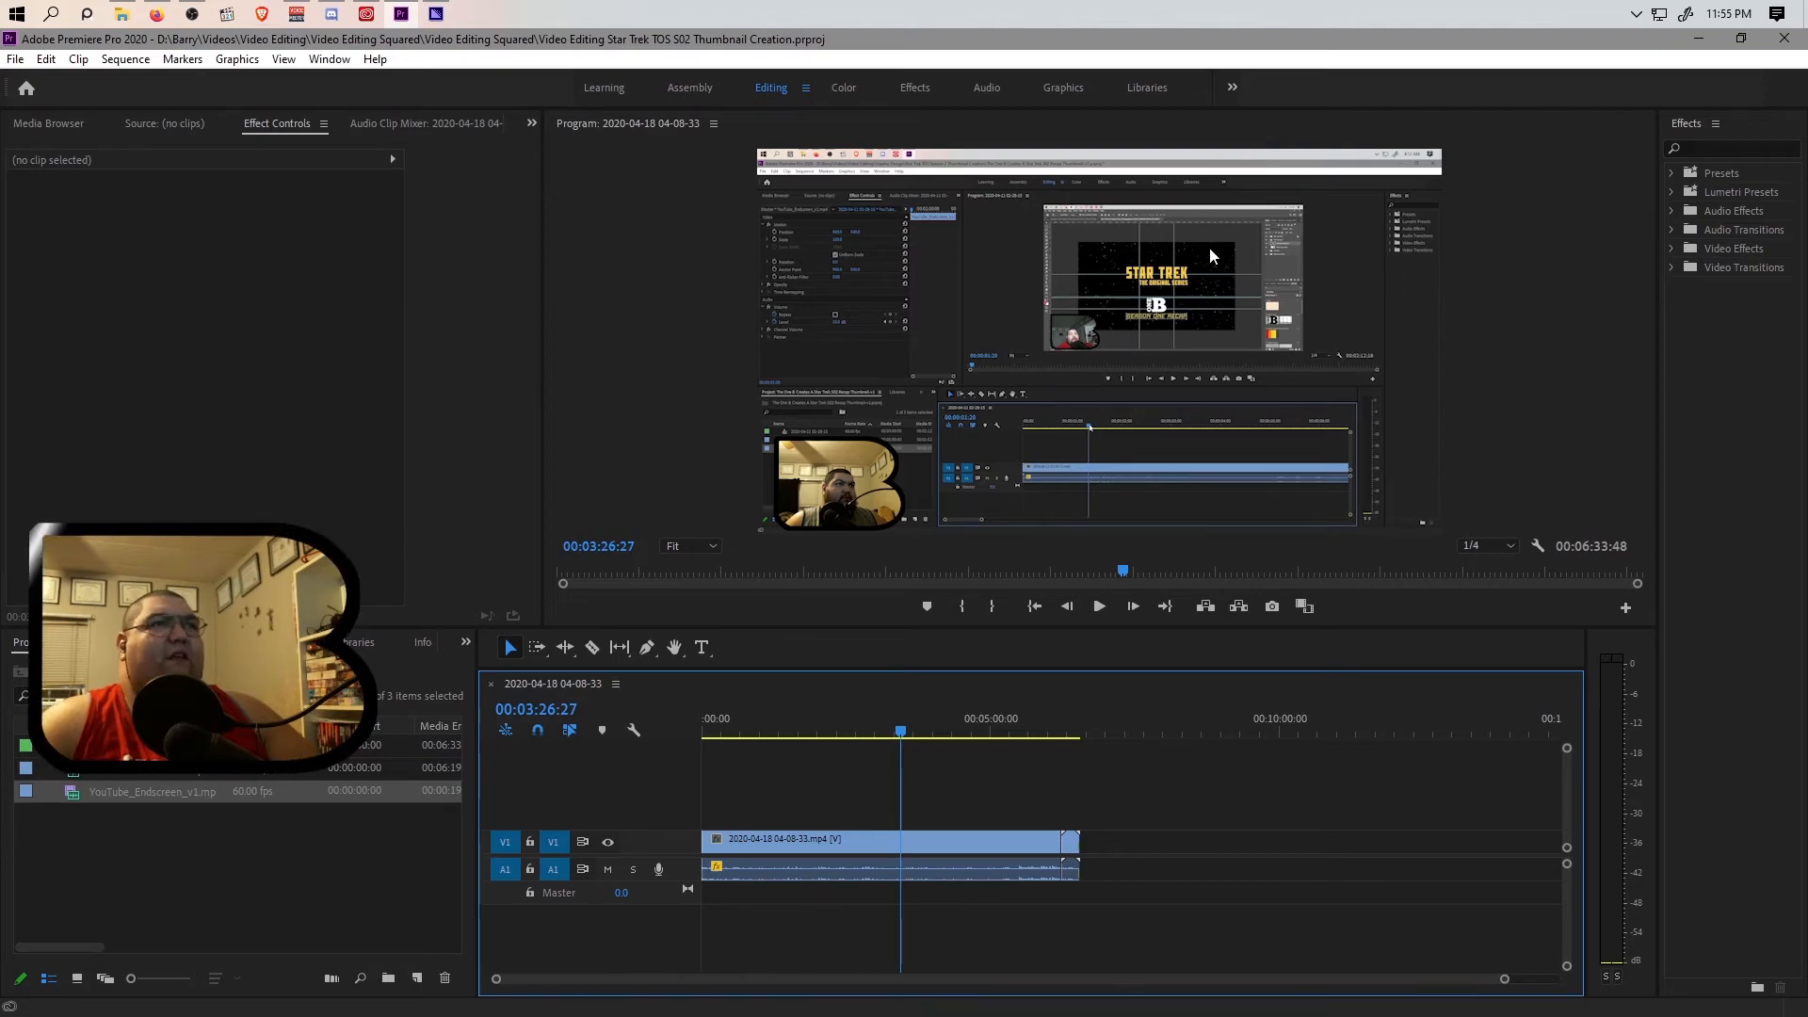
left_click(964, 725)
left_click(1009, 721)
left_click(920, 718)
left_click(847, 721)
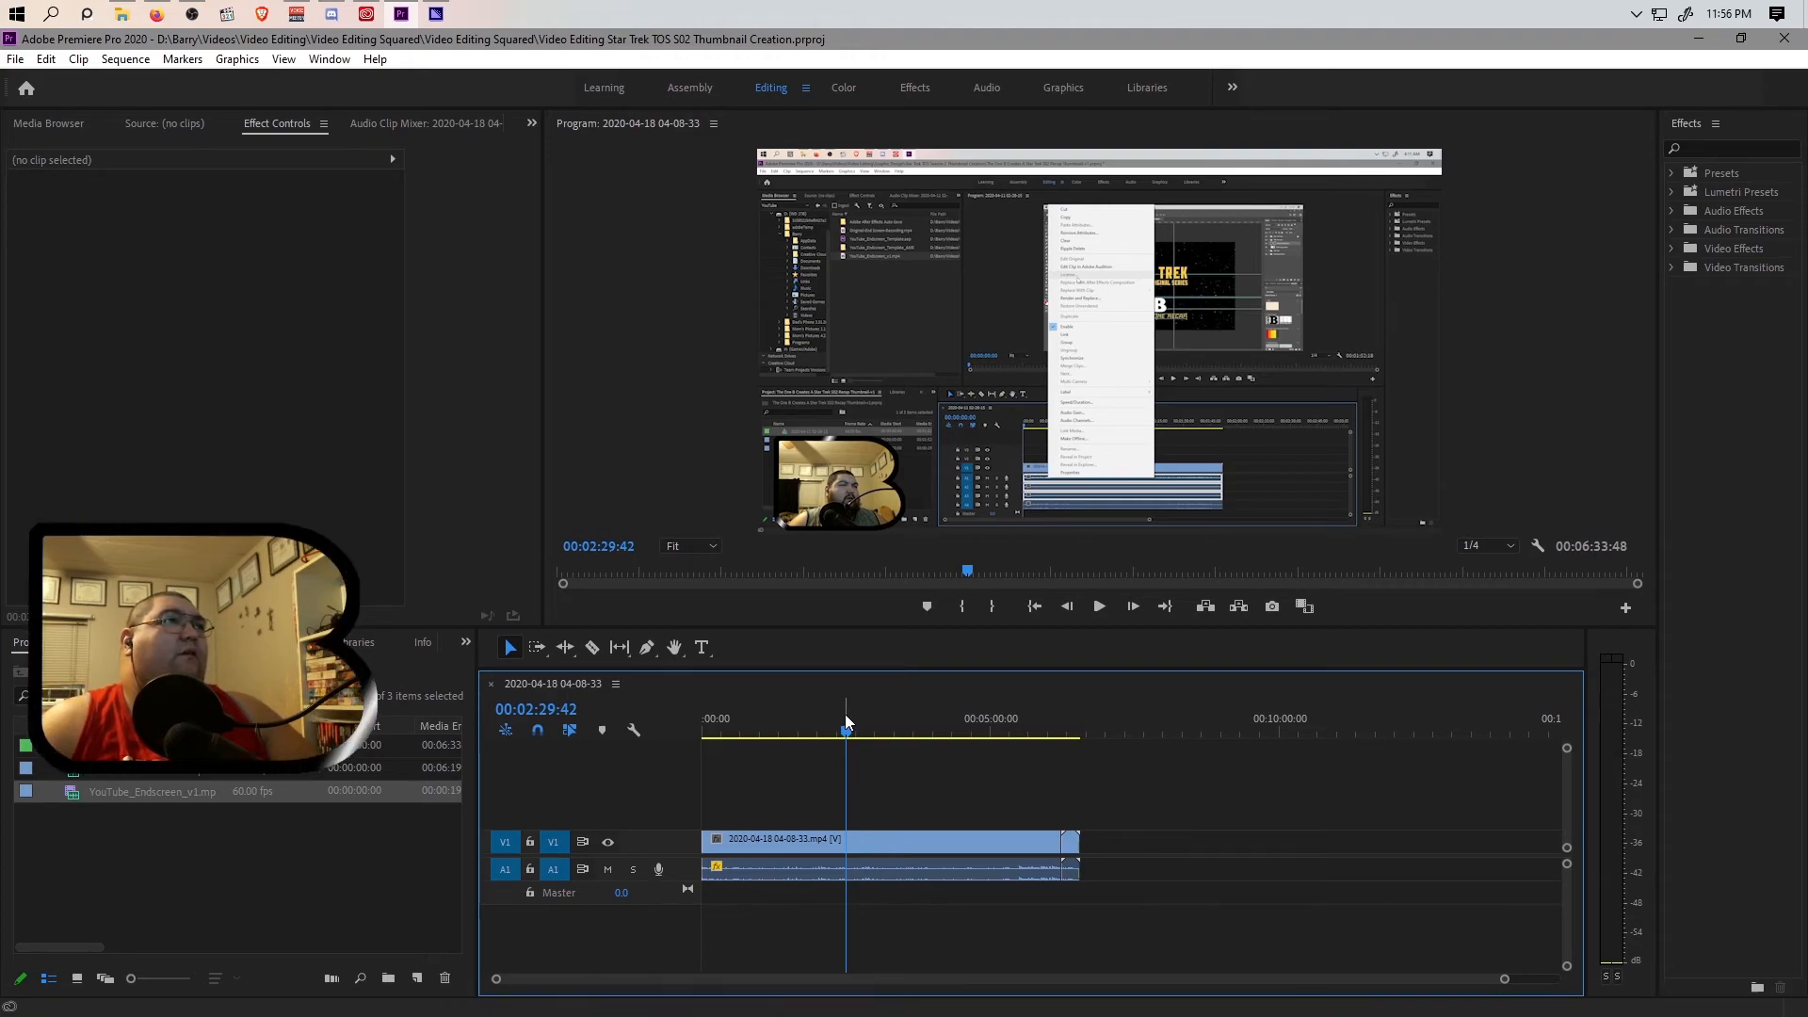
left_click_drag(782, 725, 685, 714)
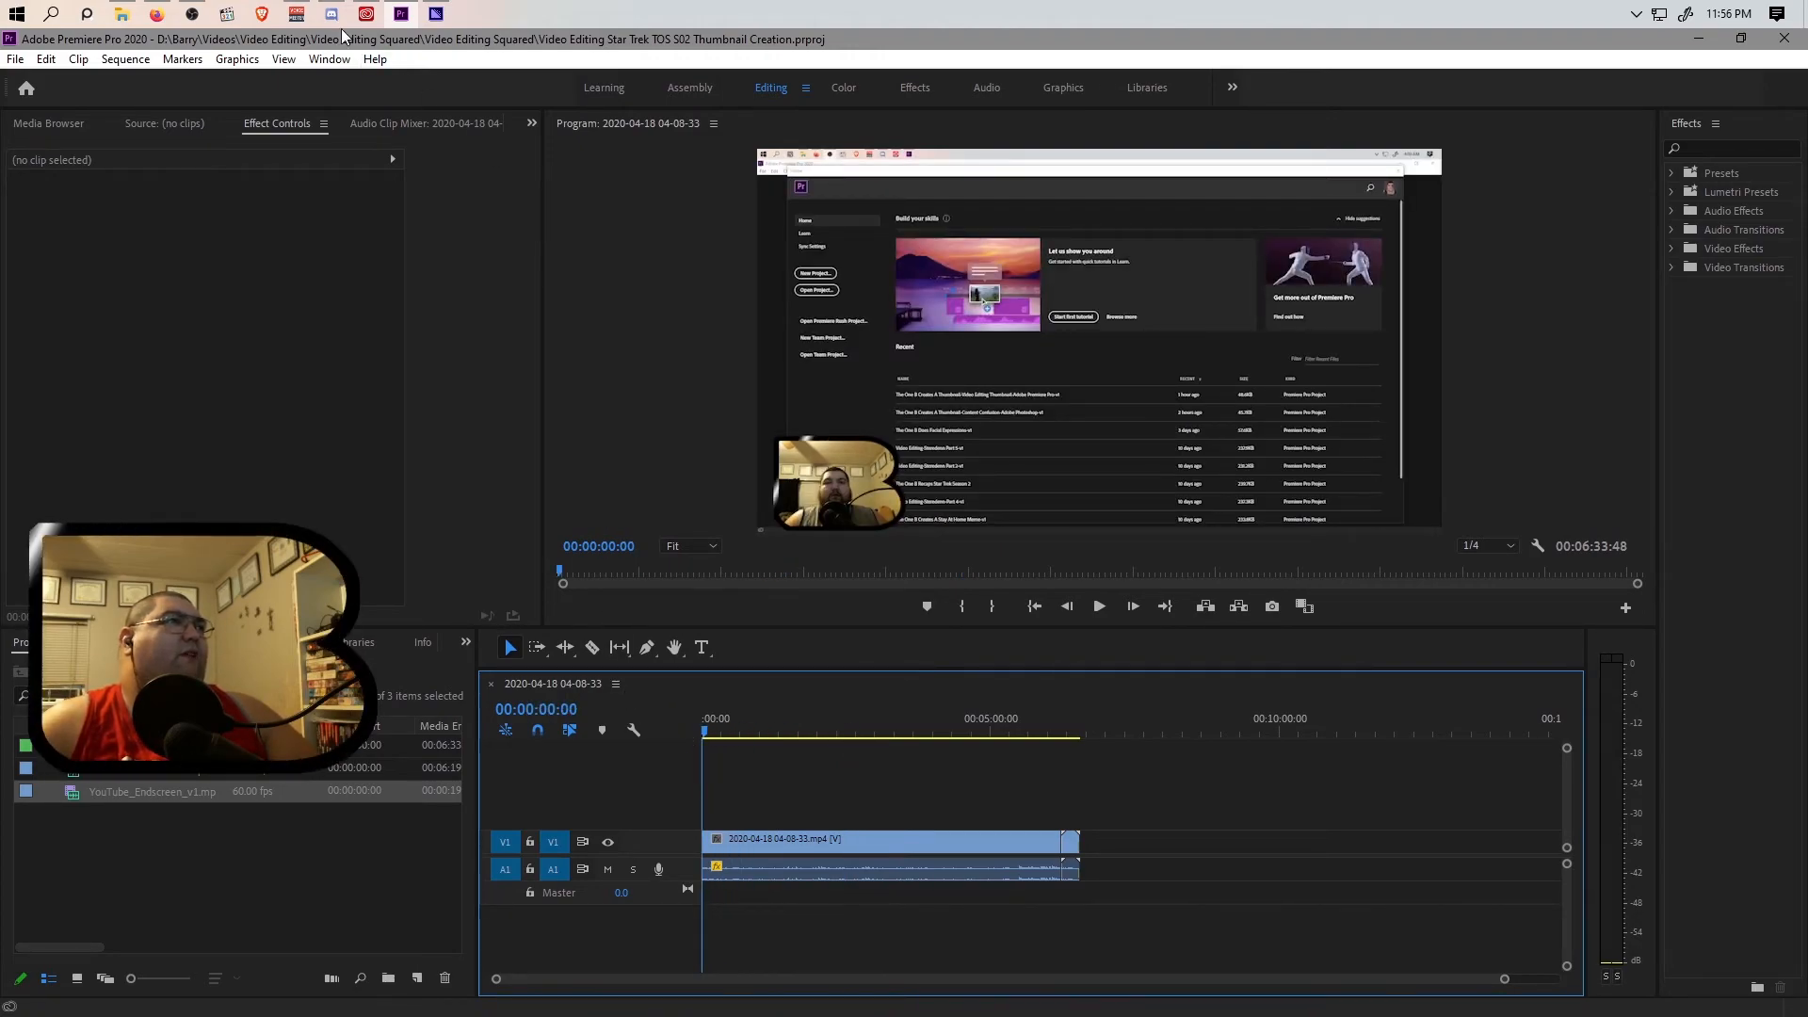
Switch to Media Encoder and rename the queued output file as Video Editing Star Trek TOS S02 Recap Thumbnail Creation.mp4.
left_click(433, 17)
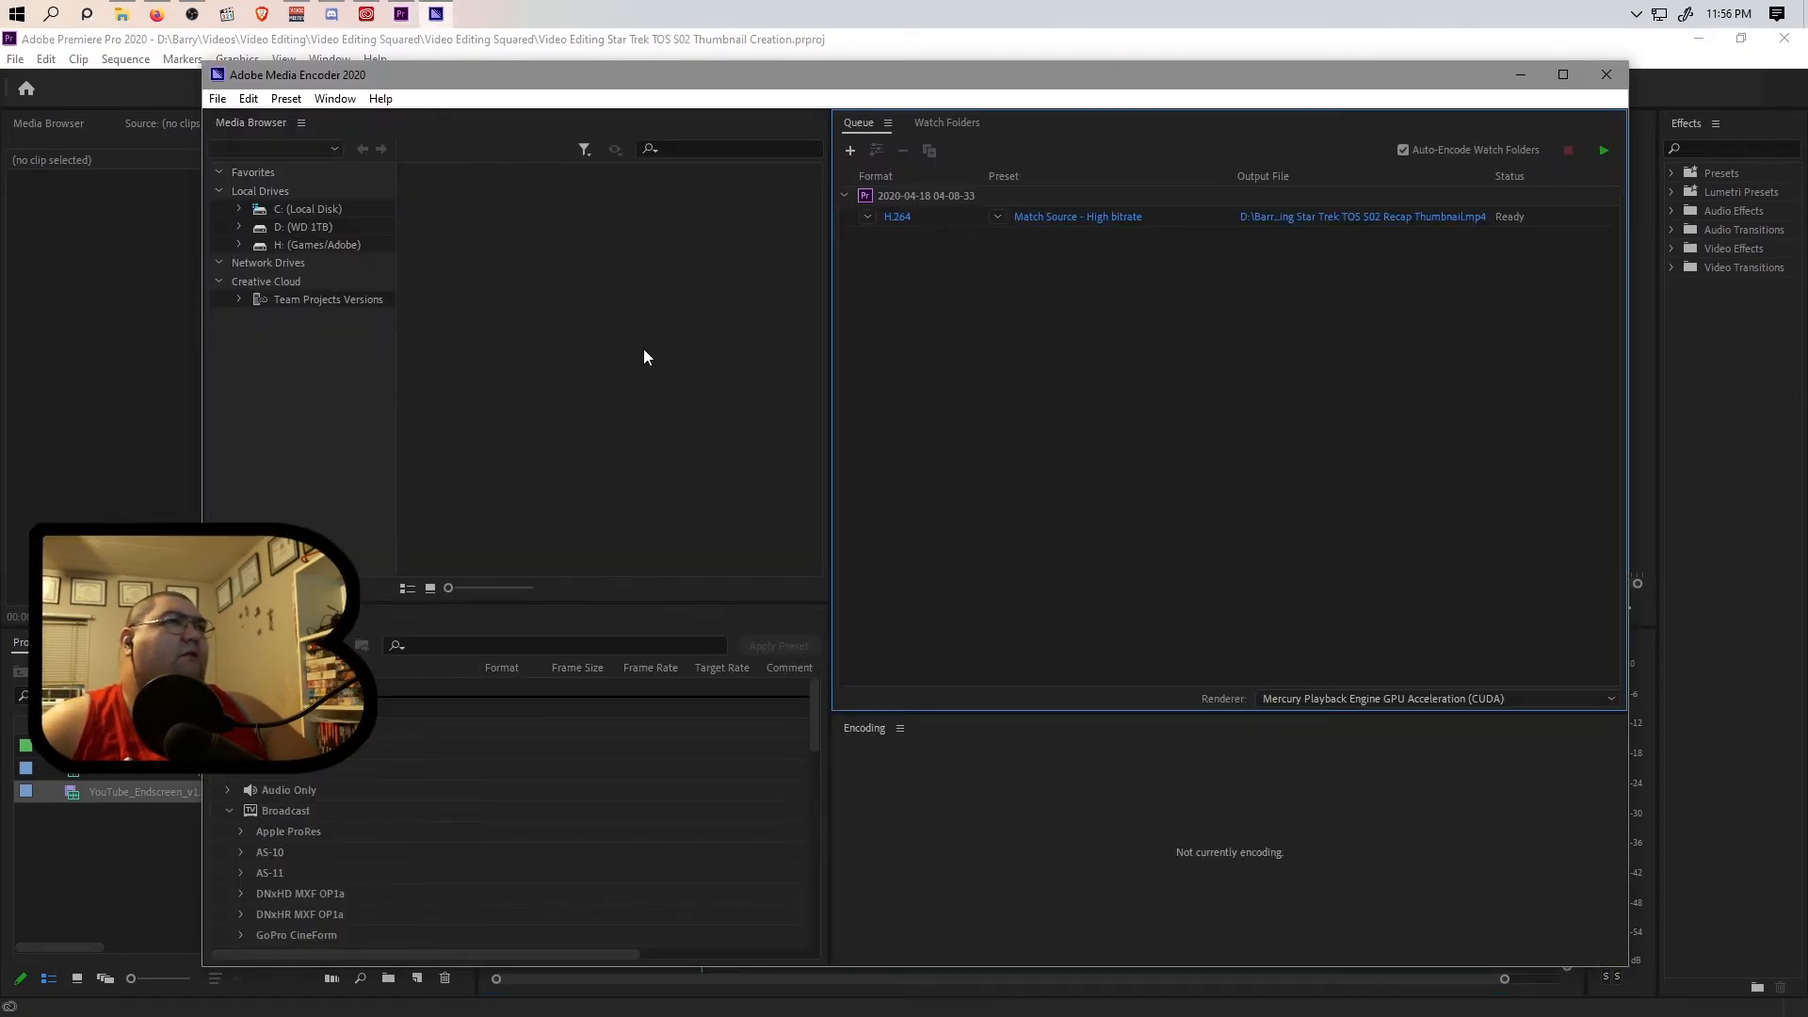
left_click(1388, 216)
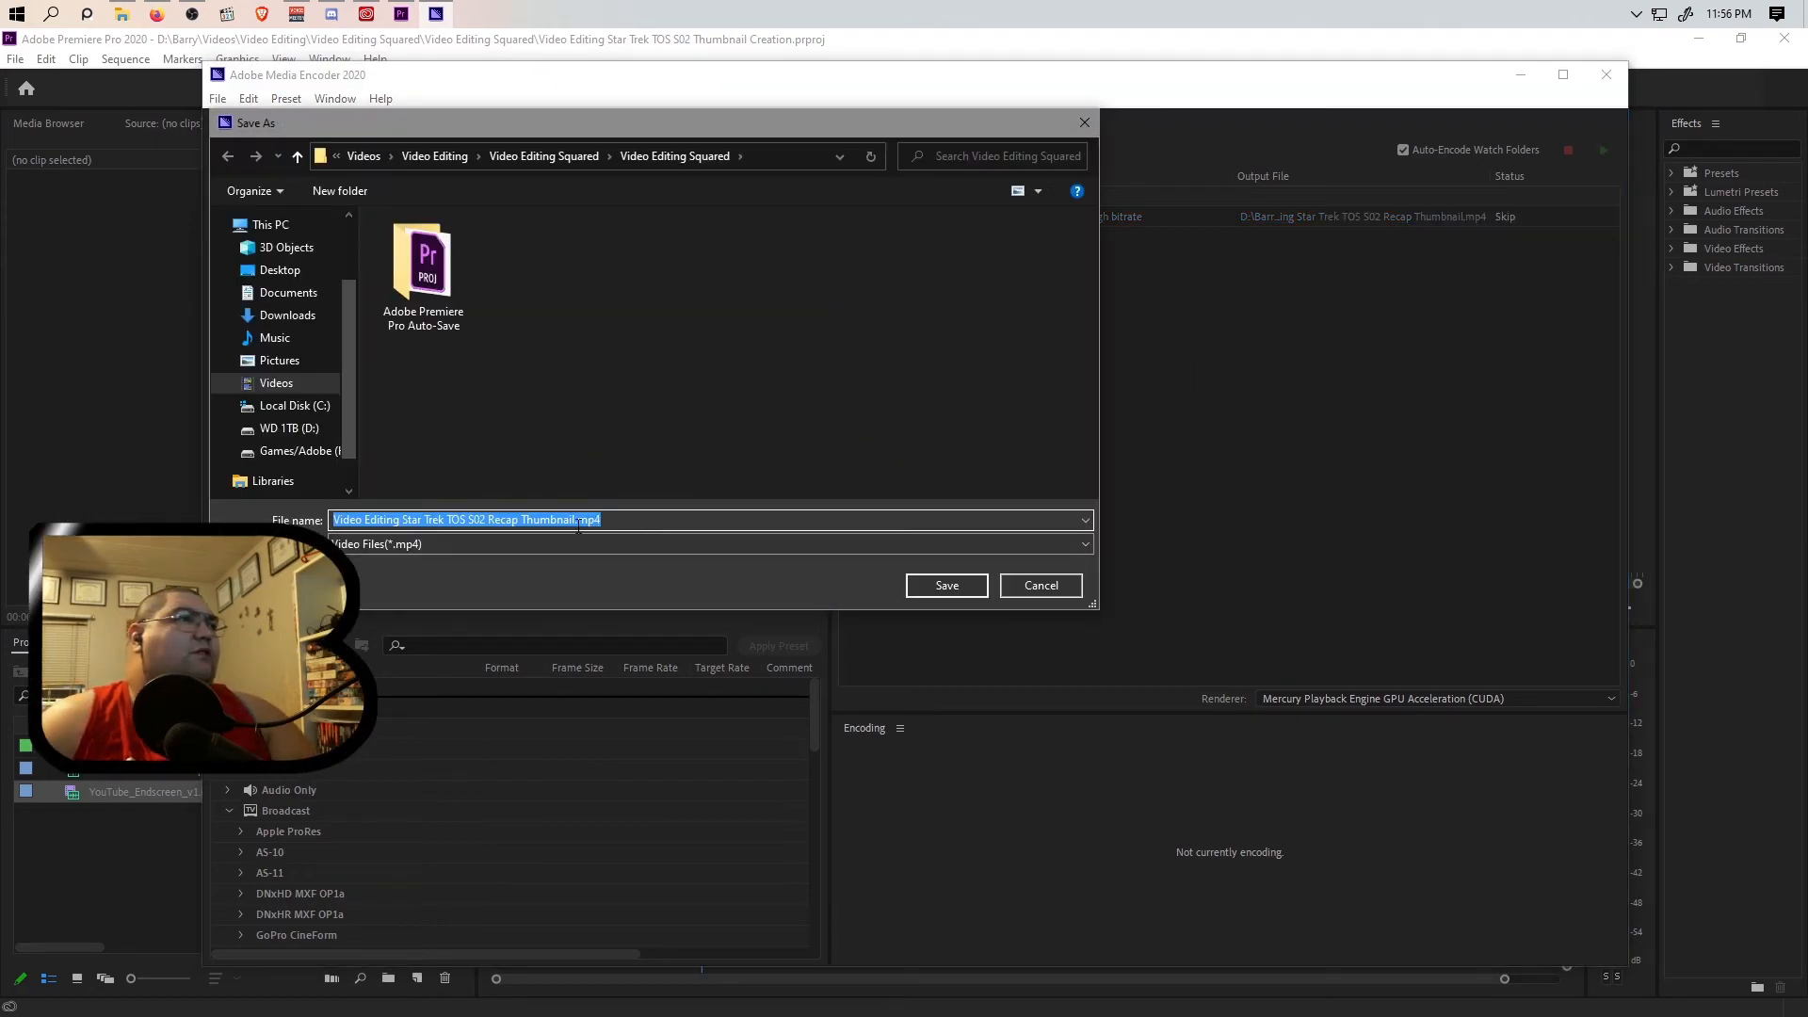
left_click(575, 520)
type("Creation")
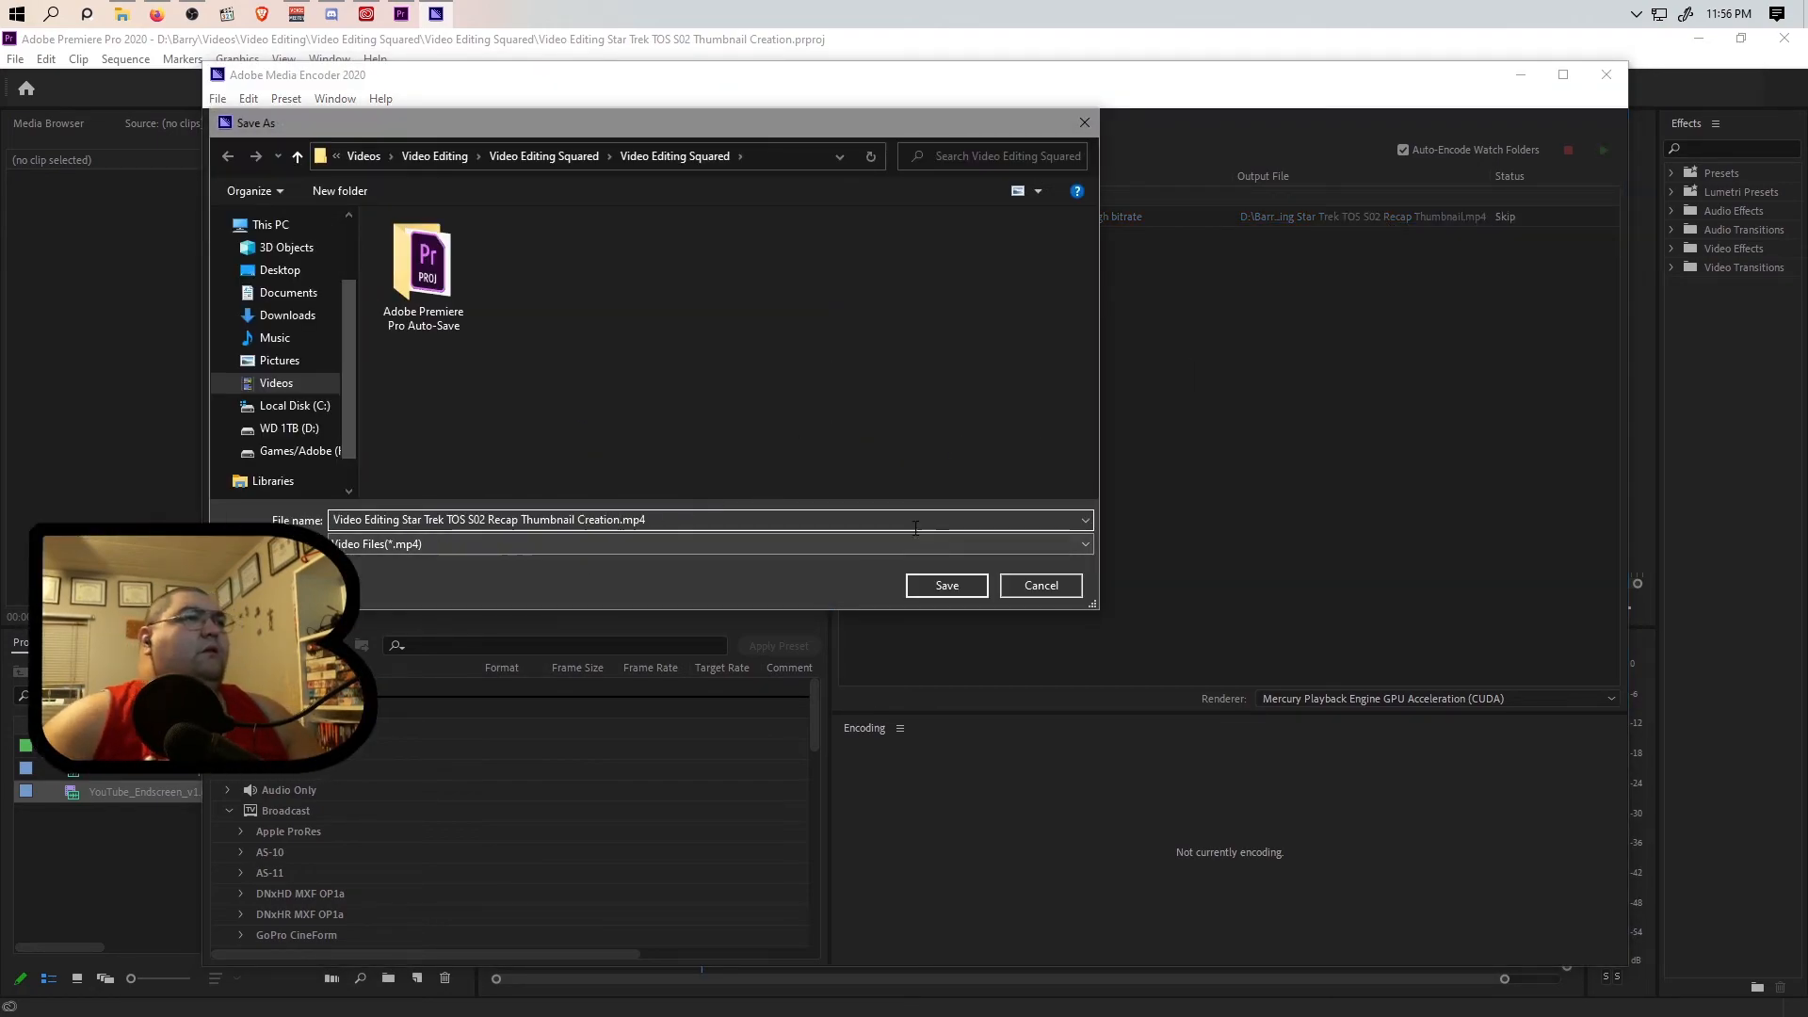
left_click(938, 588)
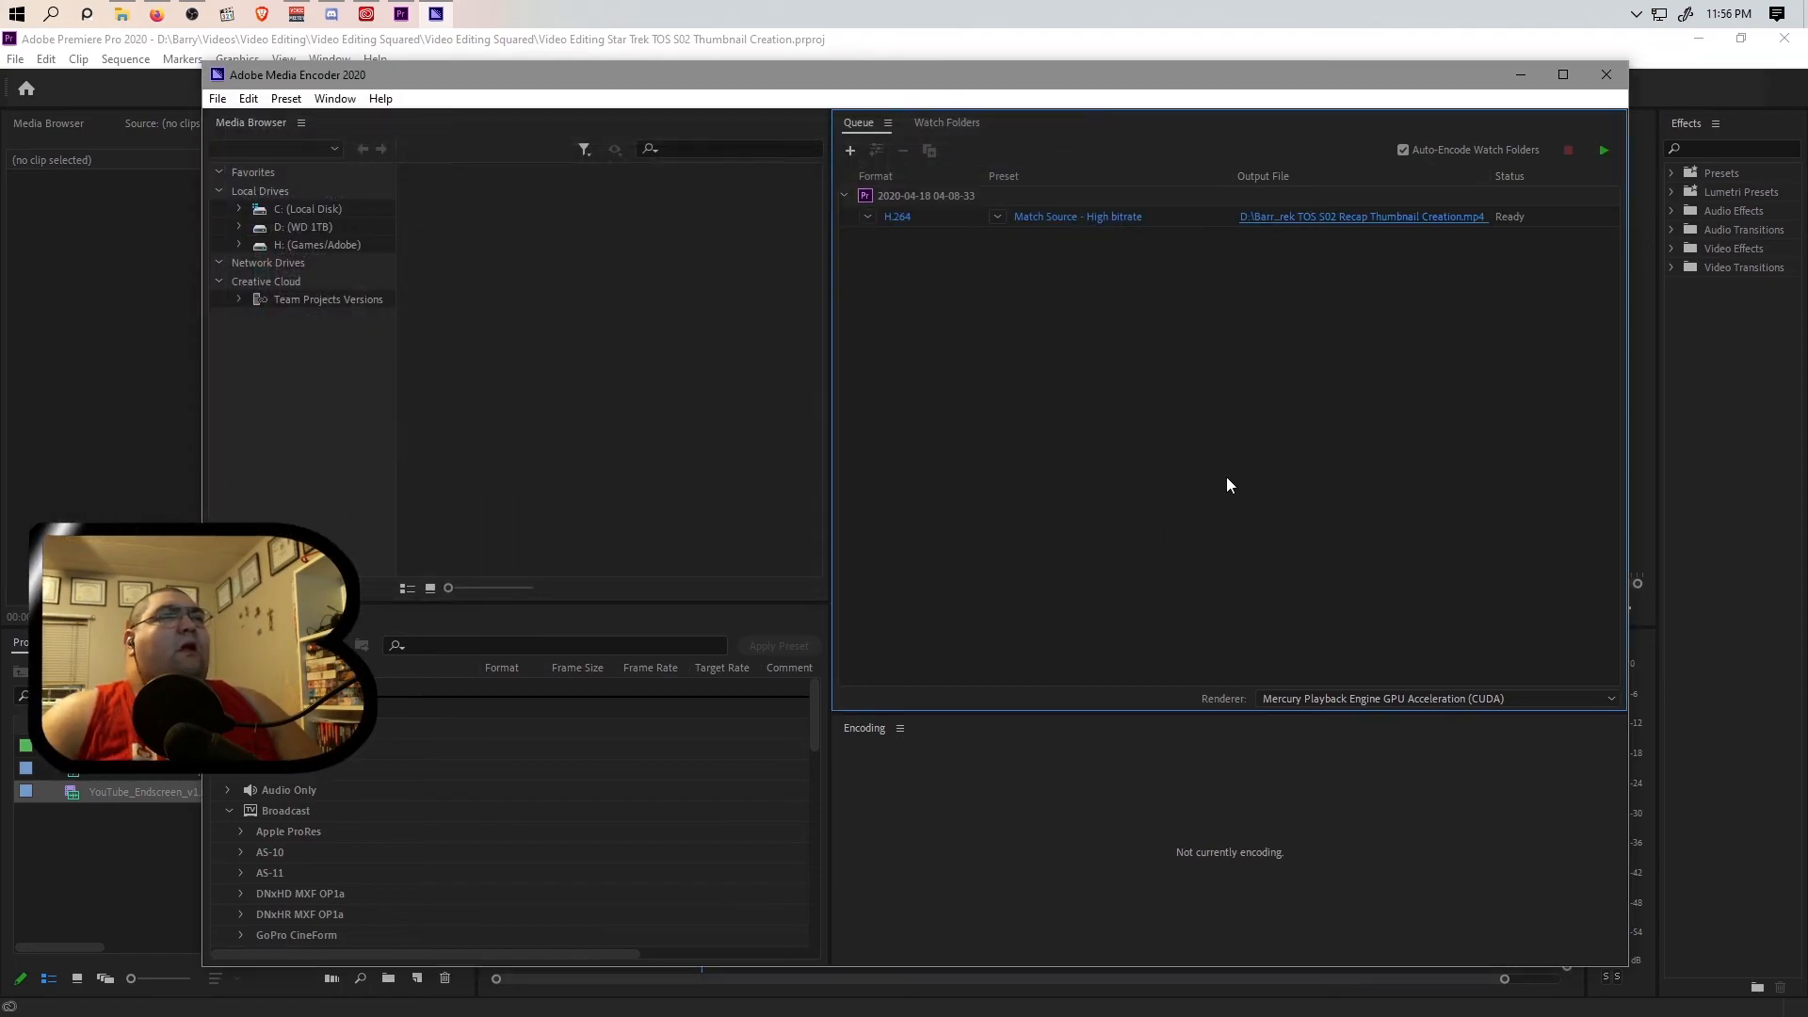